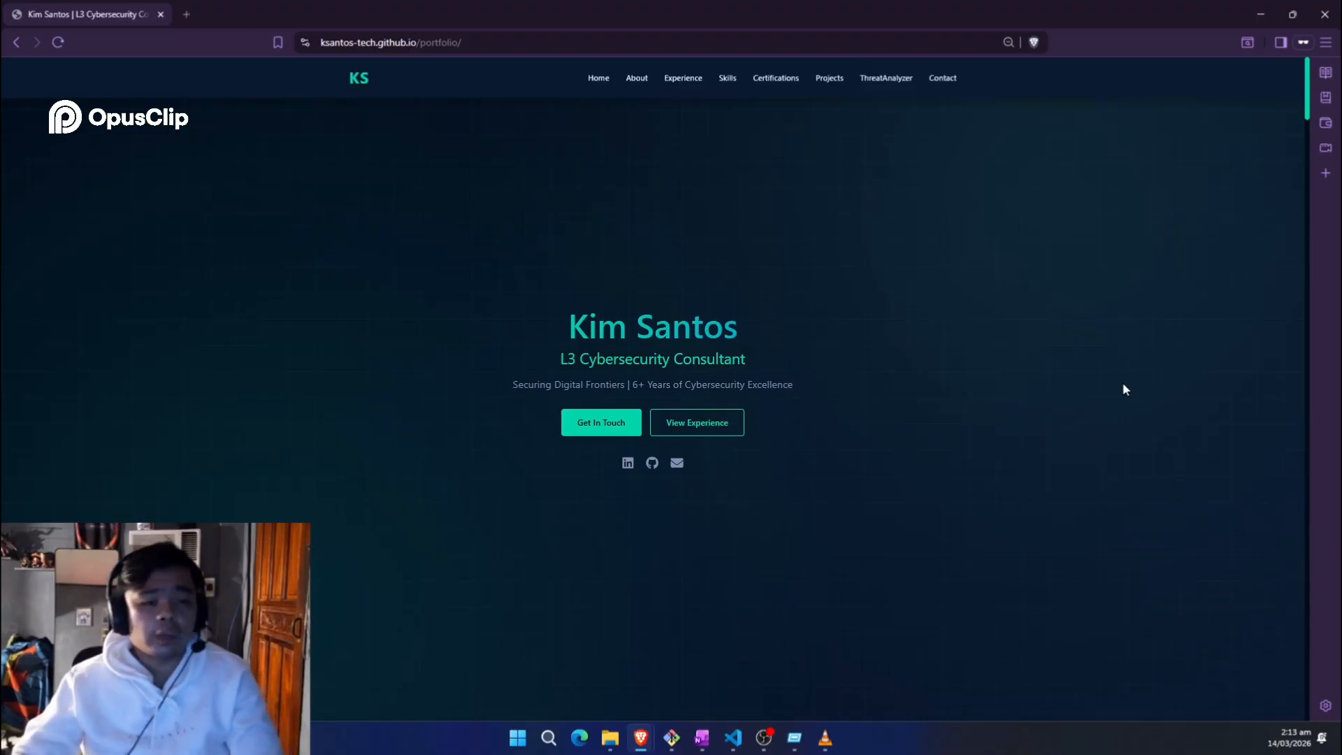
Step: Zoom the portfolio page out and launch ThreatAnalyzer from its showcase section
scroll(1122, 384, down, 15)
scroll(1117, 388, down, 20)
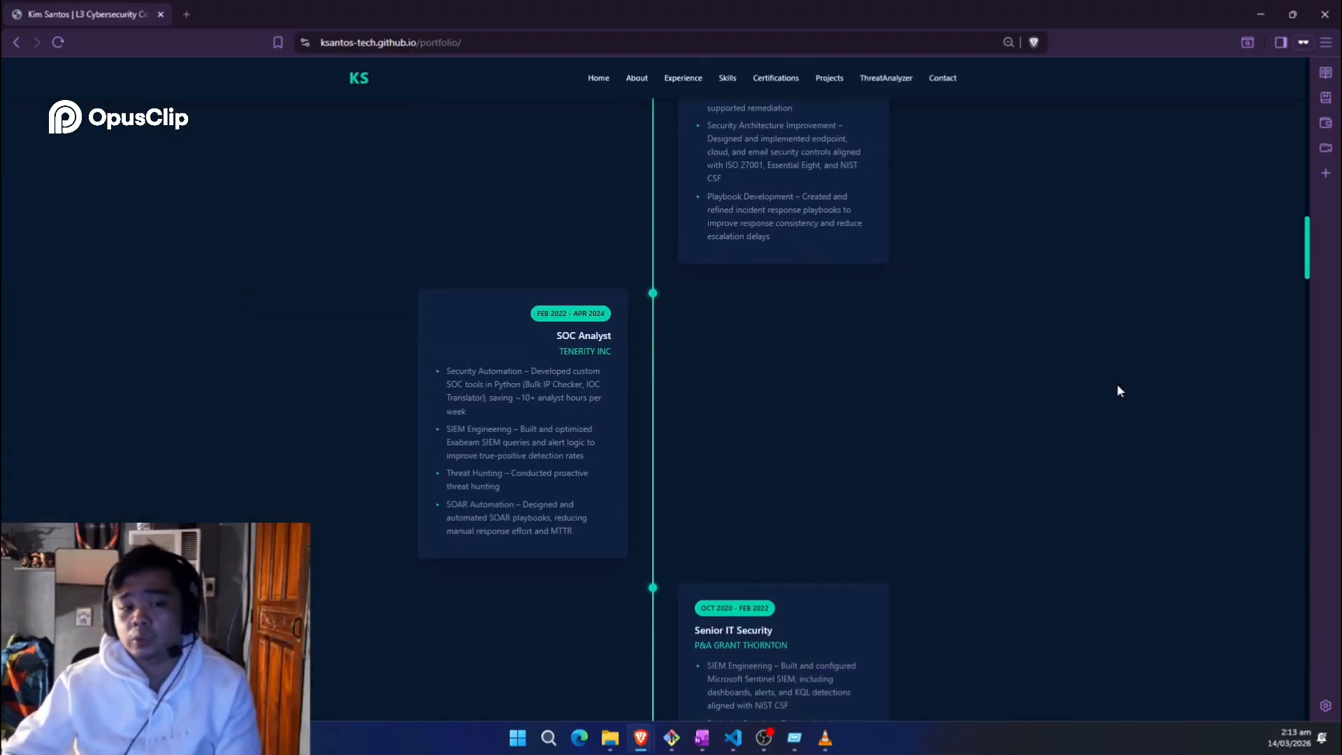
scroll(1118, 395, down, 20)
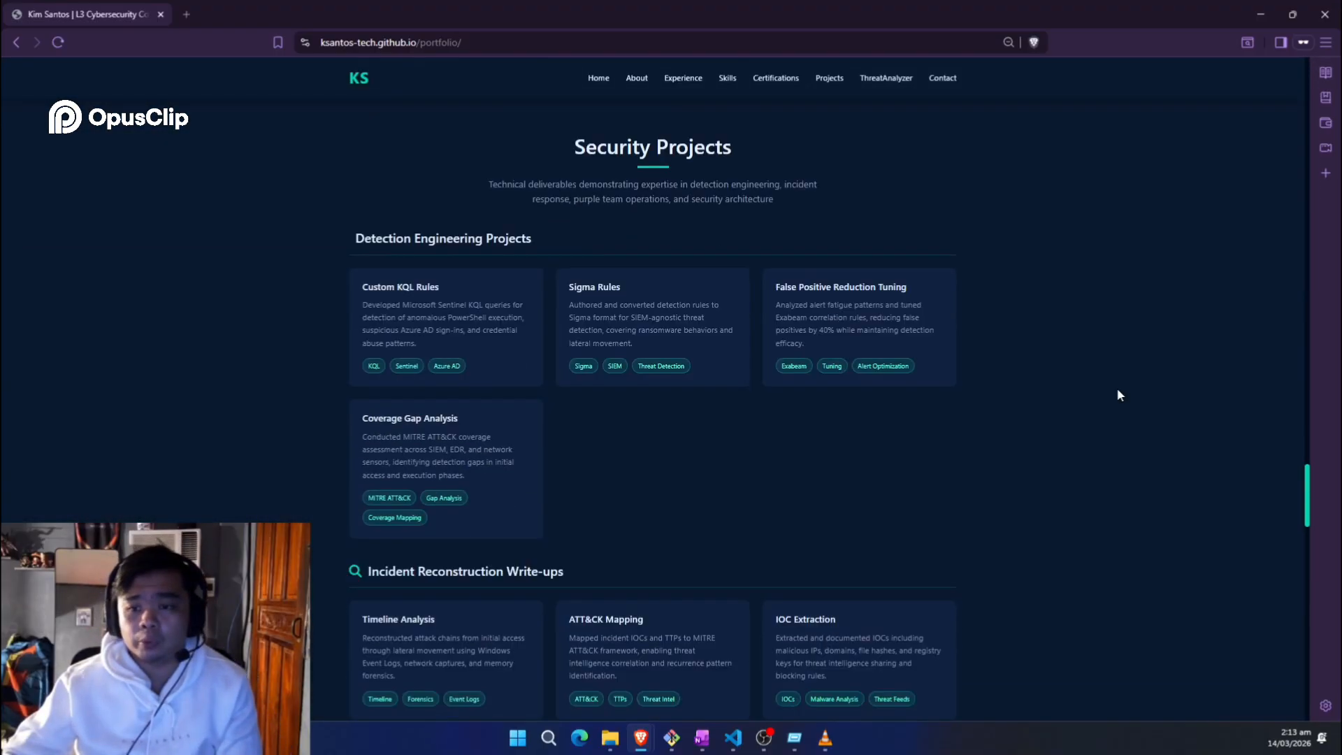
scroll(1118, 395, down, 8)
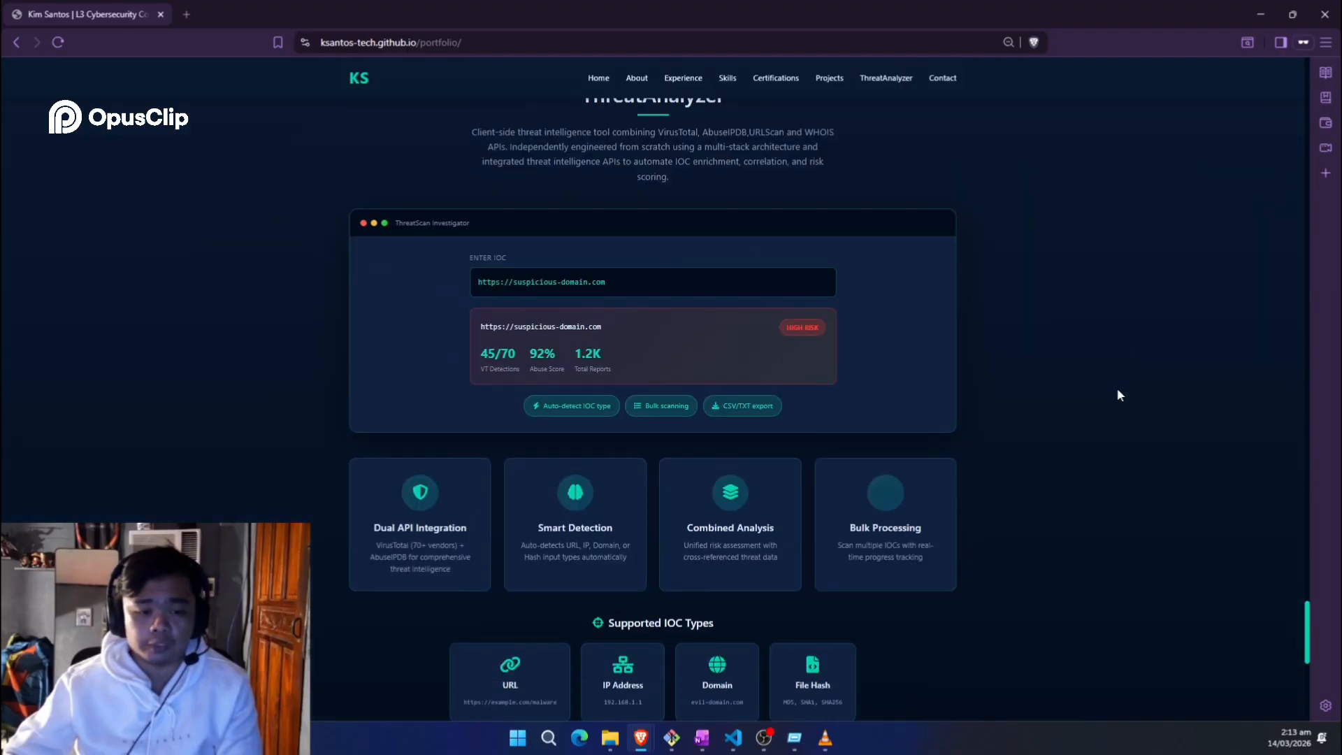
scroll(1118, 394, up, 3)
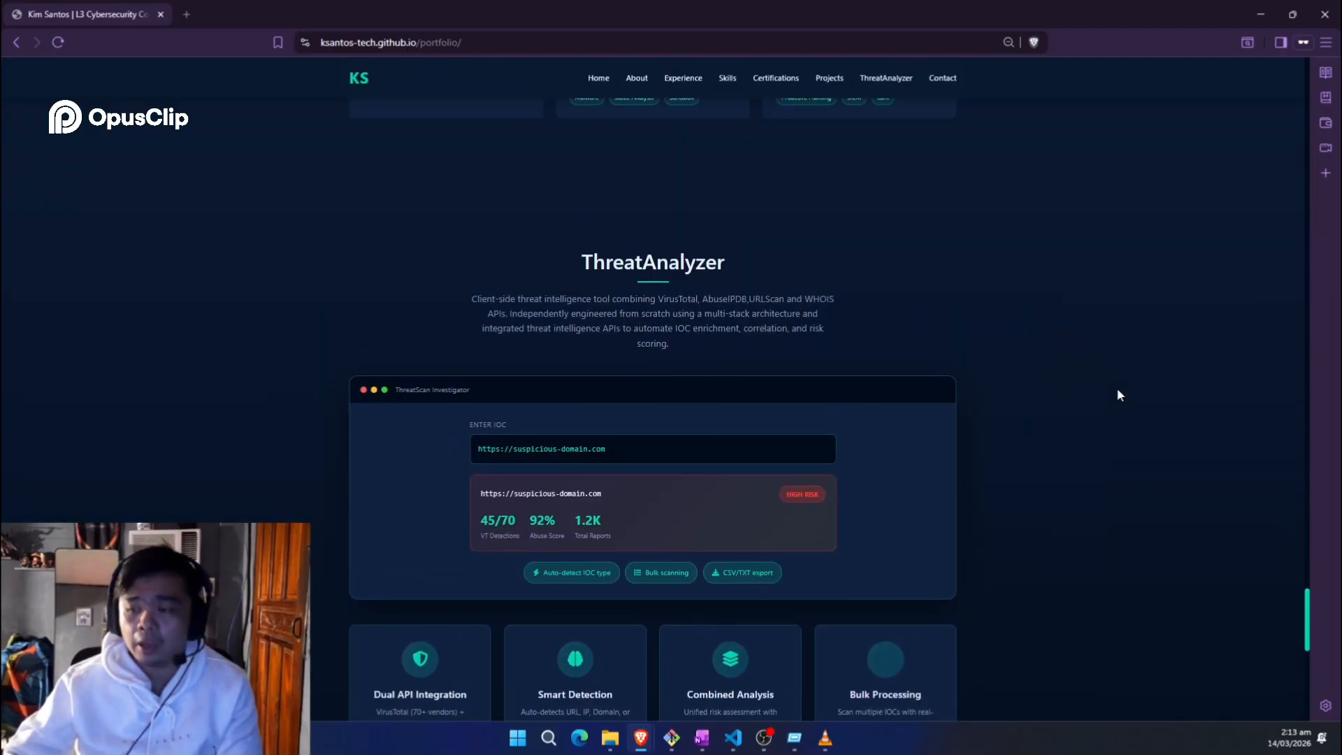
scroll(1117, 395, down, 3)
key(ctrl+minus)
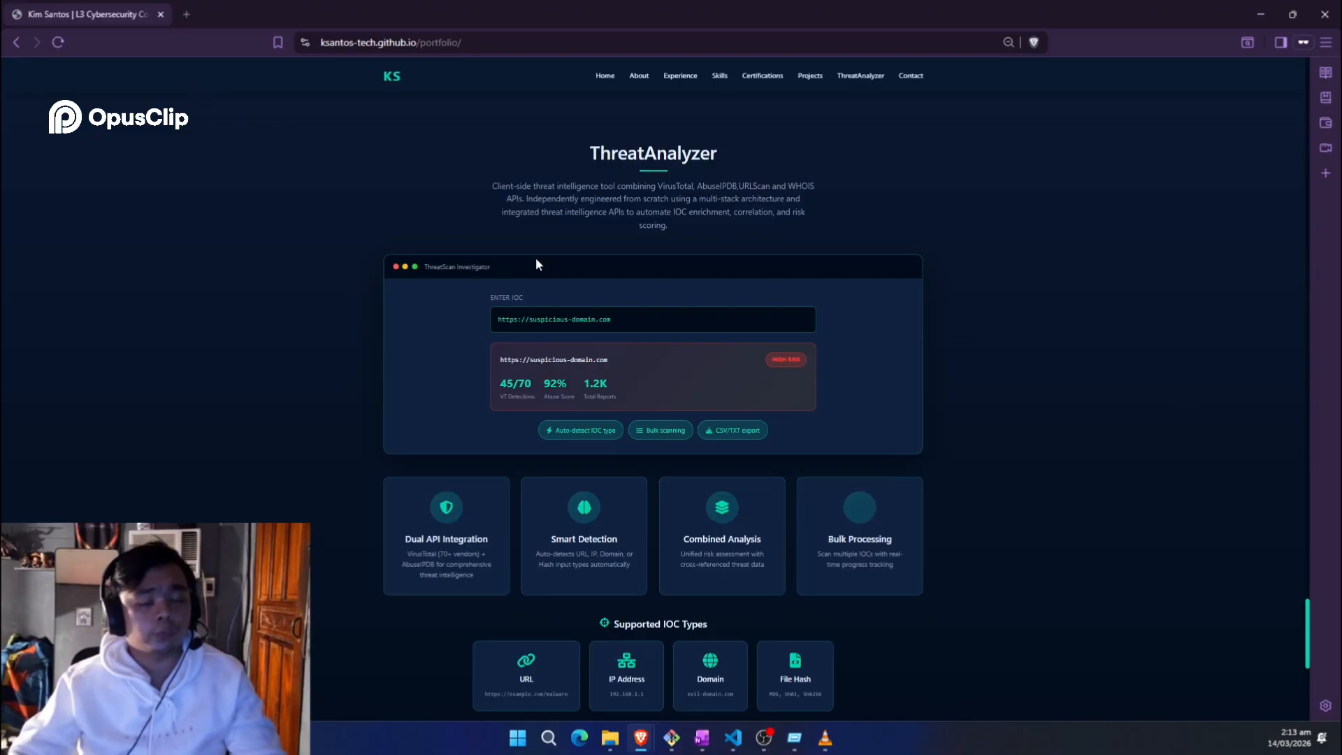
scroll(811, 590, down, 3)
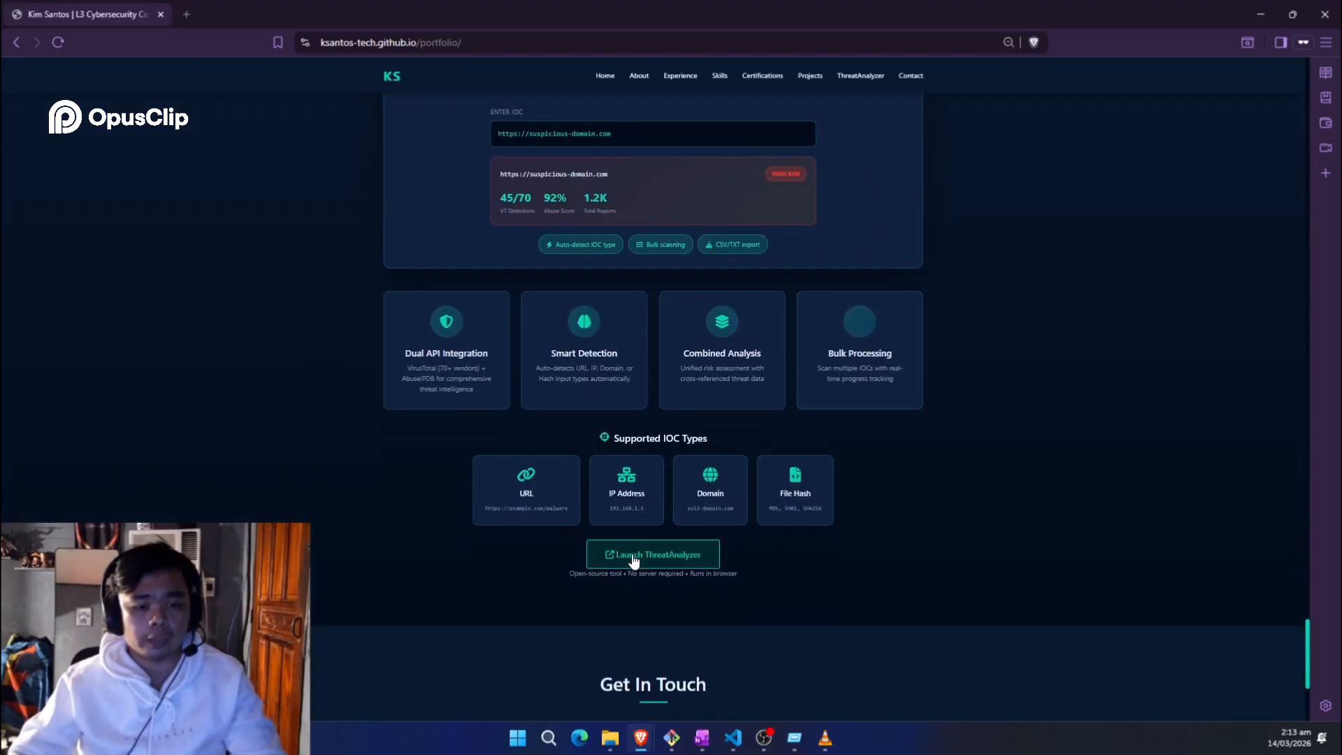
click(684, 559)
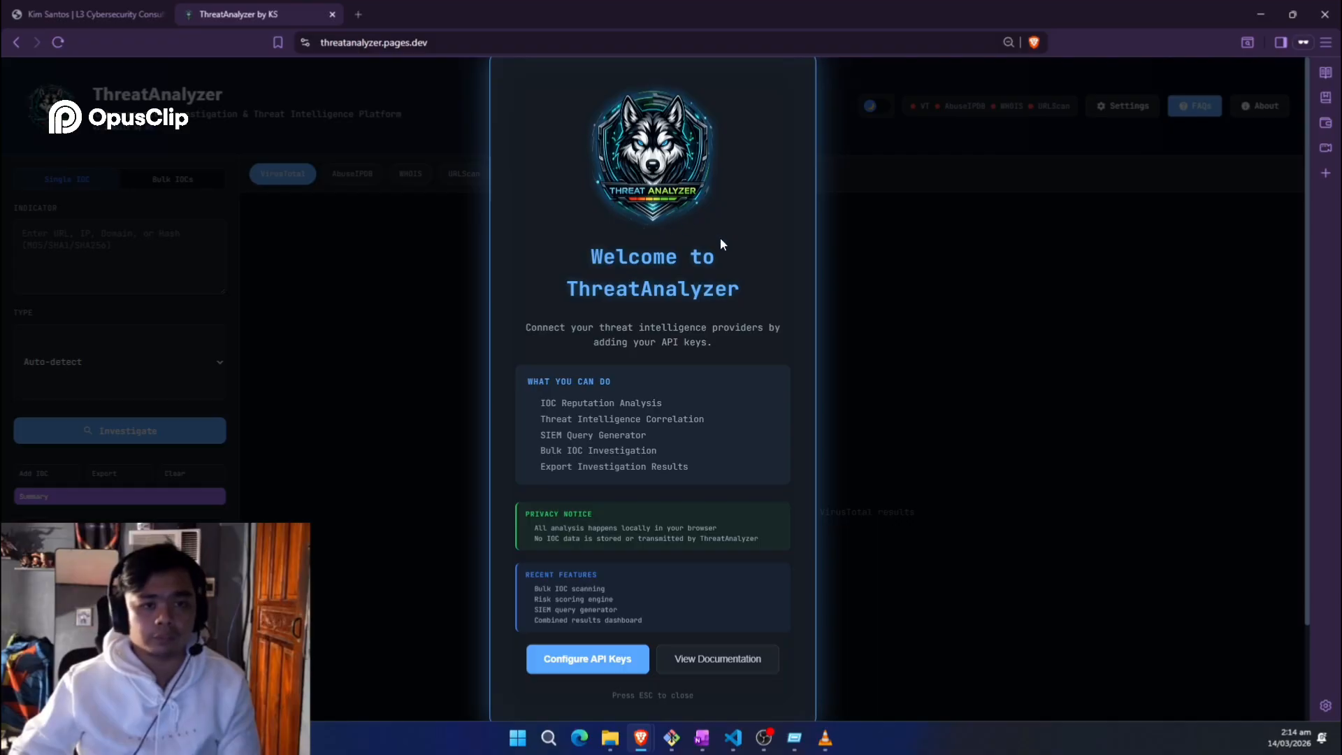
Step: Read the welcome feature list, from IOC Reputation Analysis to Export Investigation Results
scroll(694, 403, down, 1)
scroll(695, 404, down, 1)
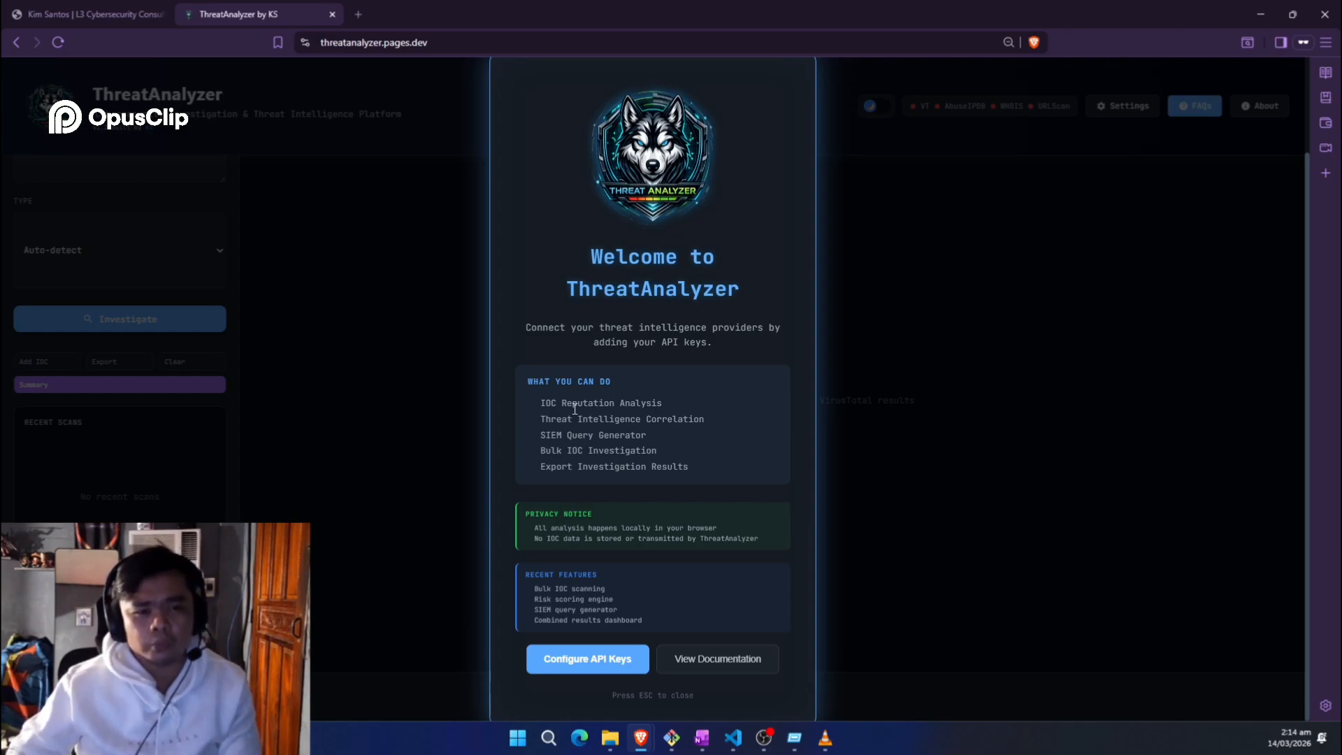
double_click(610, 404)
click(596, 438)
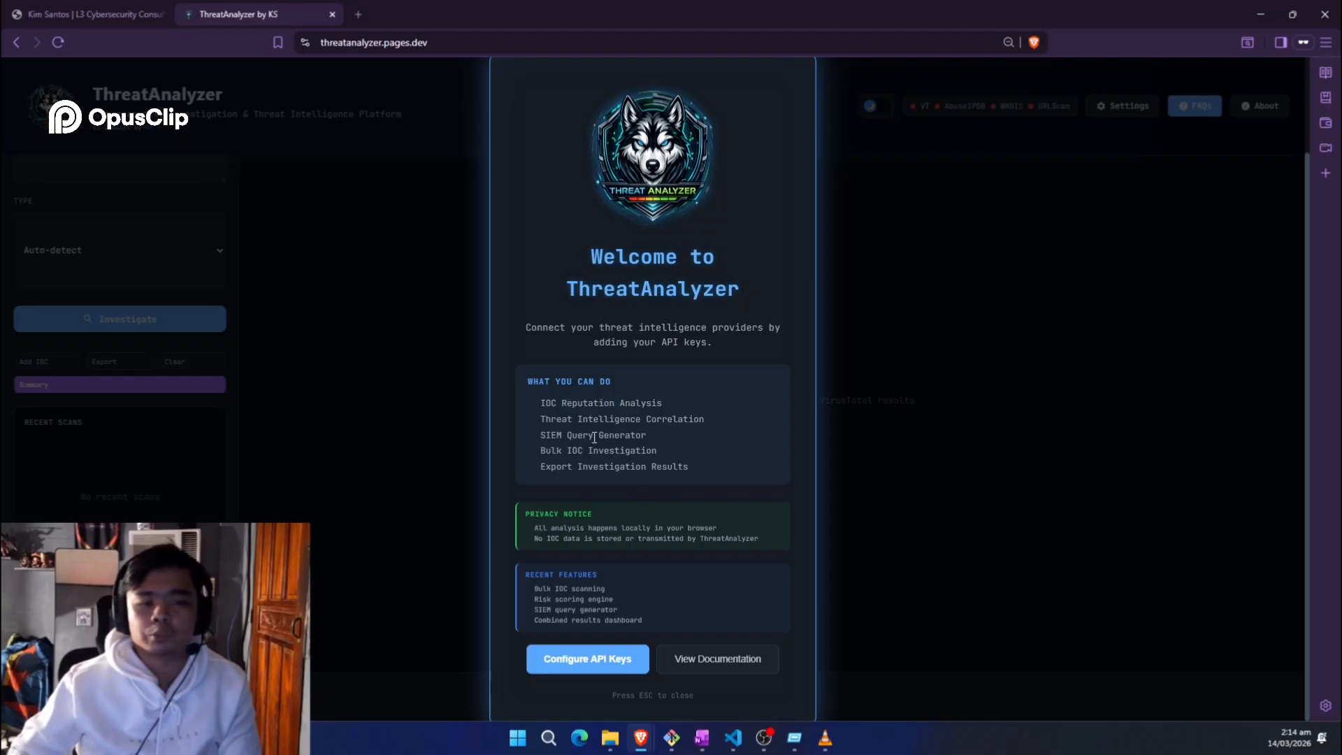
triple_click(613, 436)
double_click(624, 406)
triple_click(612, 451)
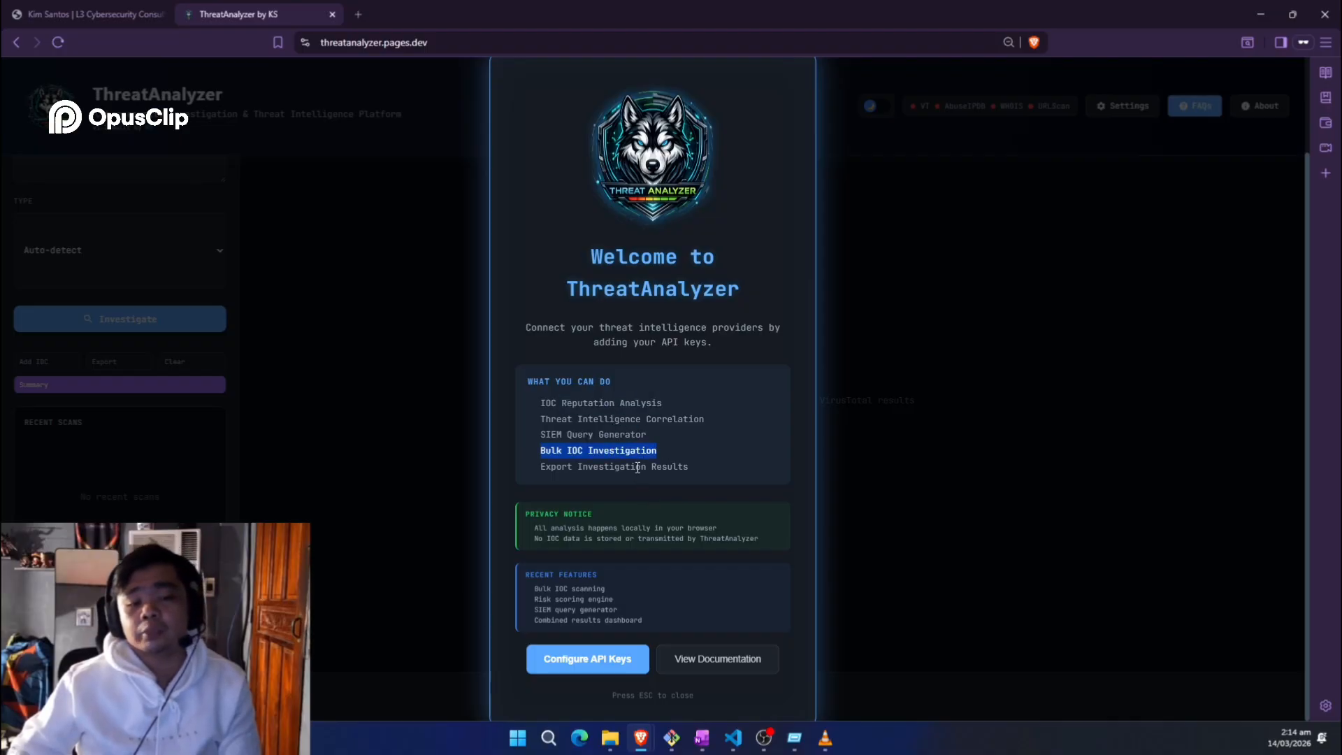
triple_click(556, 464)
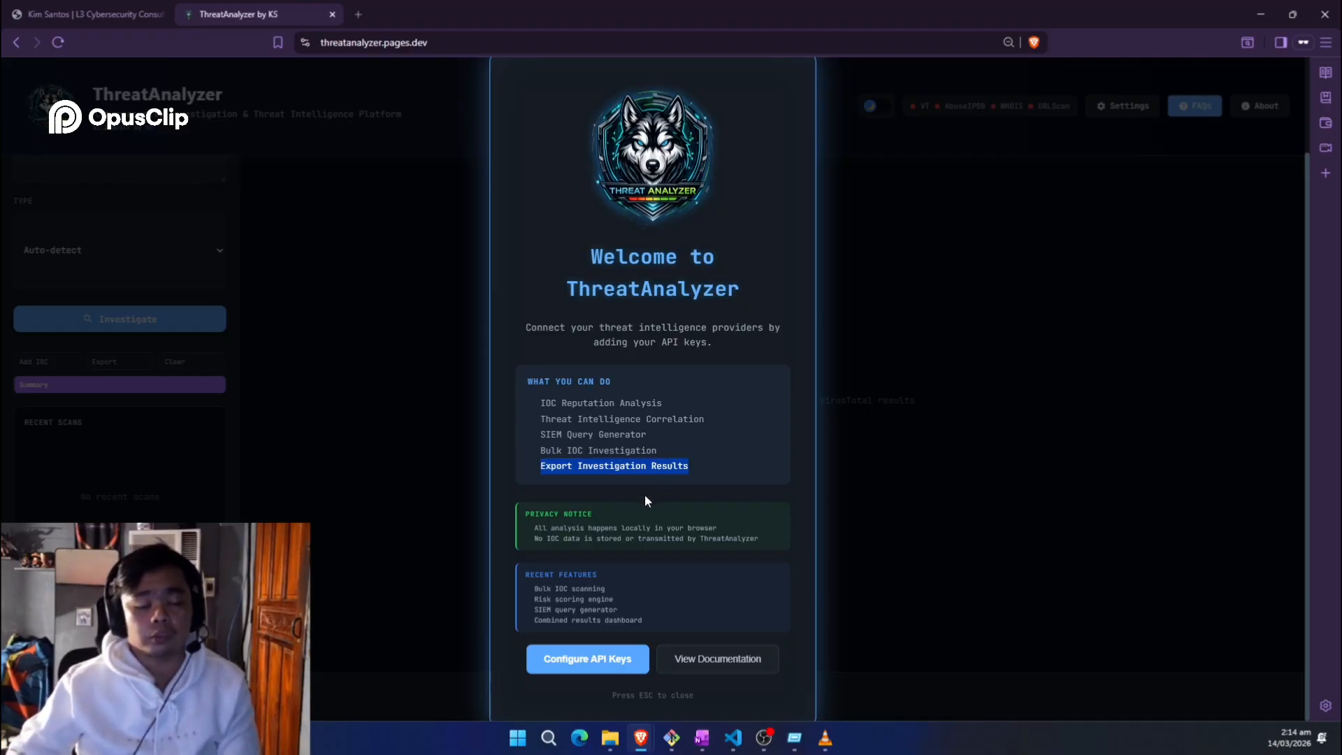
click(590, 579)
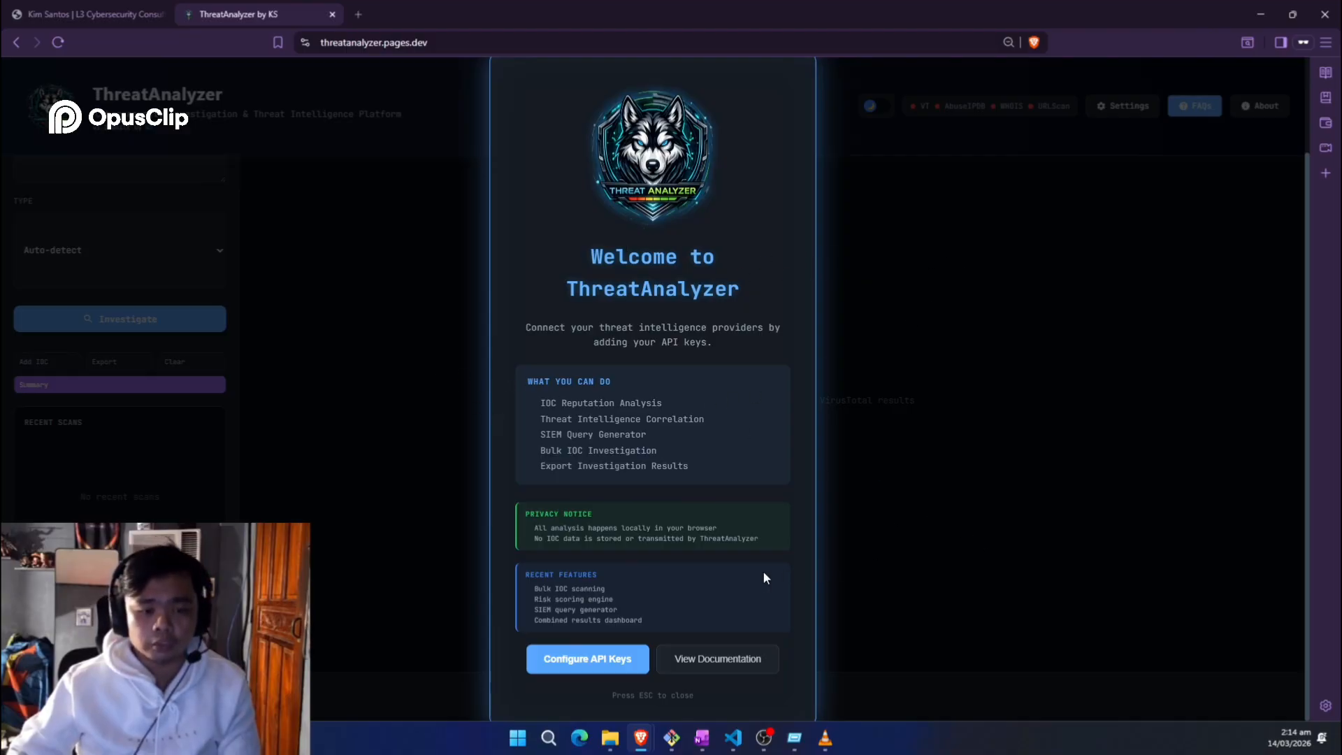
Step: Open the virustotal.com key link from API Settings in a new tab and switch to it
click(607, 661)
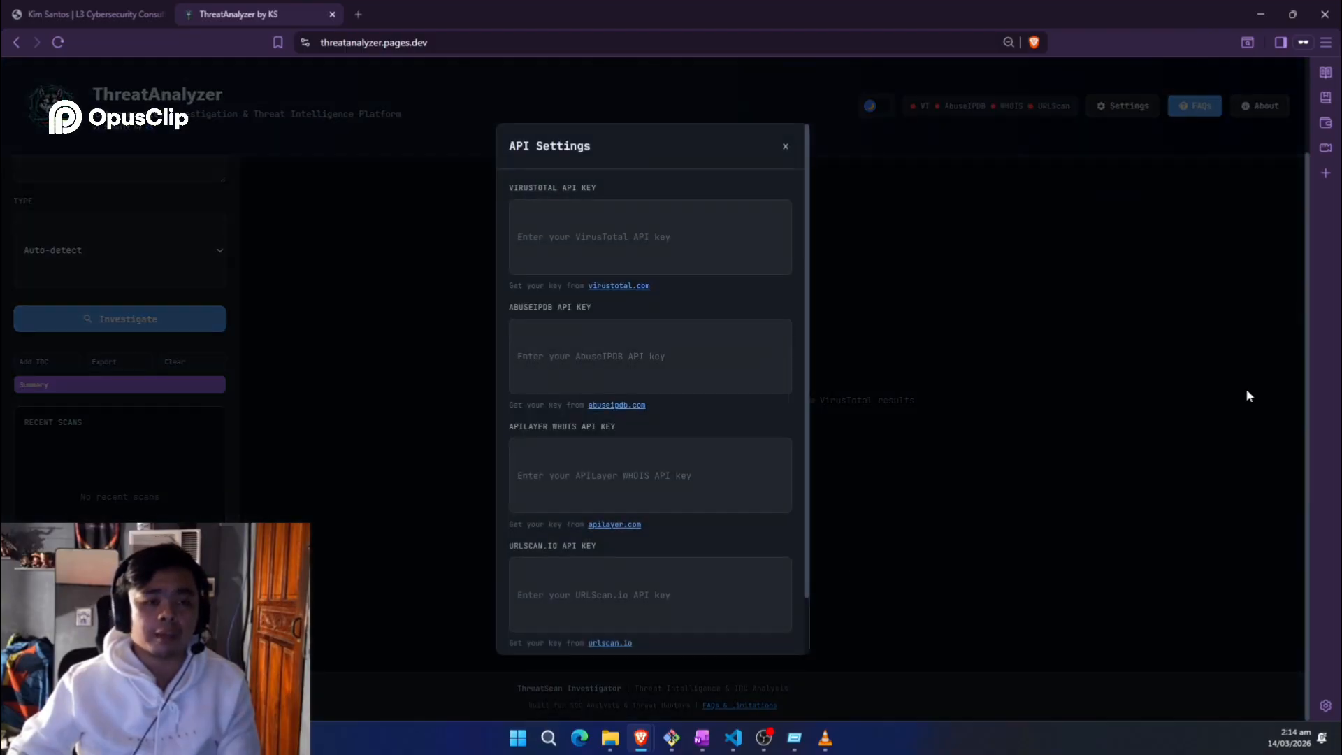
key(alt+Tab)
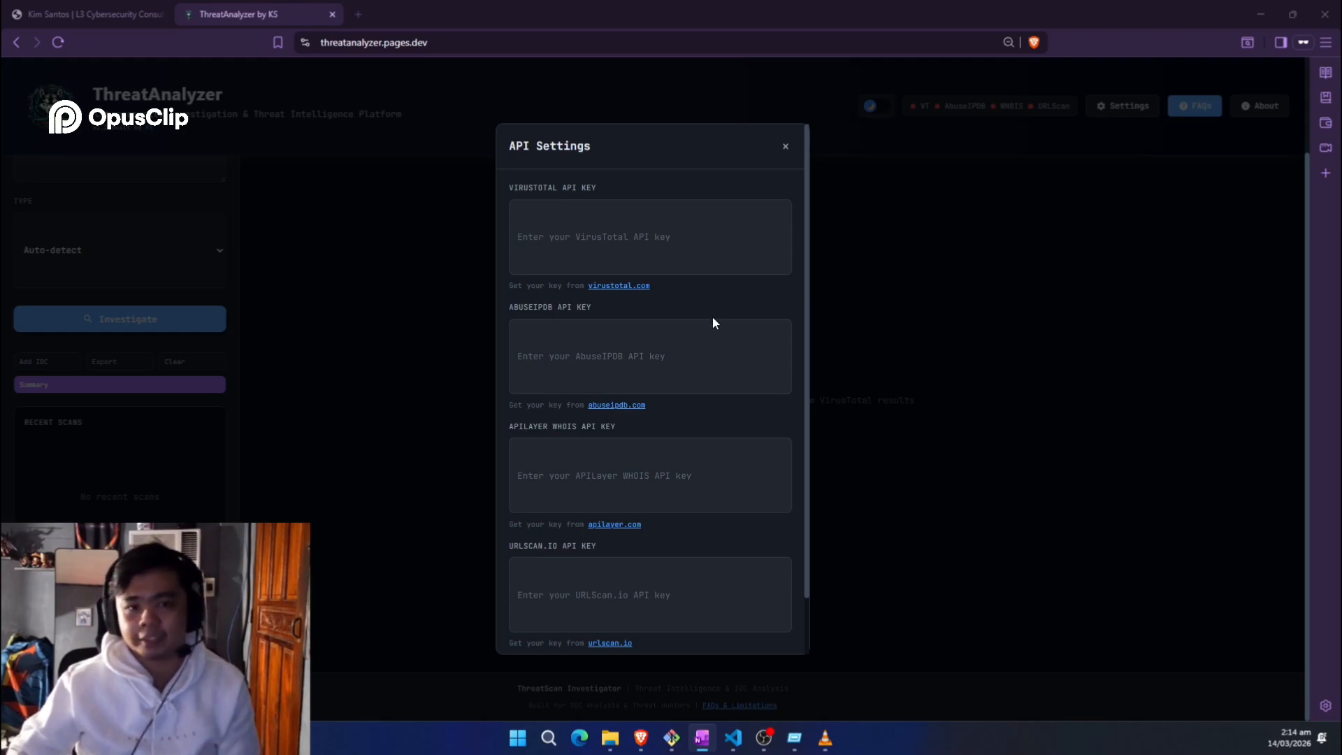
click(646, 286)
click(447, 14)
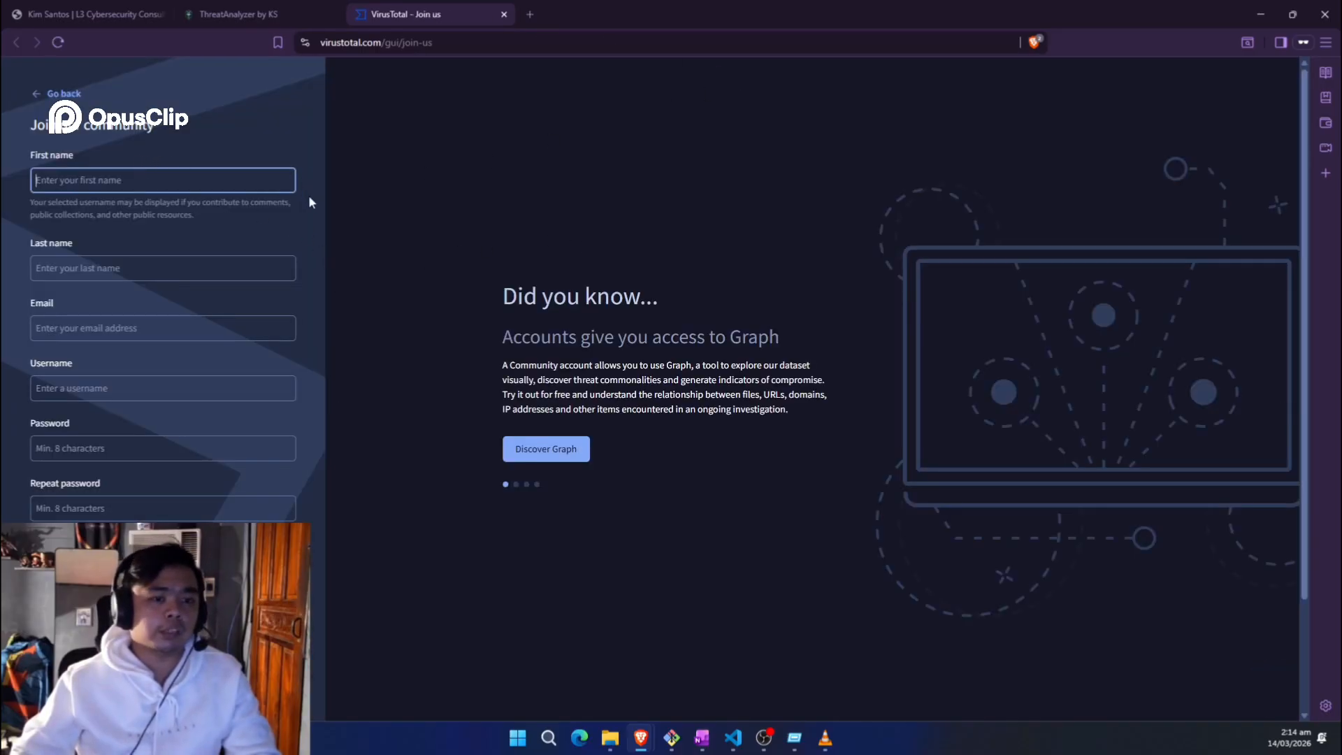
Step: Look over the VirusTotal Join us sign-up page, then close the tab with Ctrl+W
scroll(310, 202, down, 3)
scroll(337, 578, up, 3)
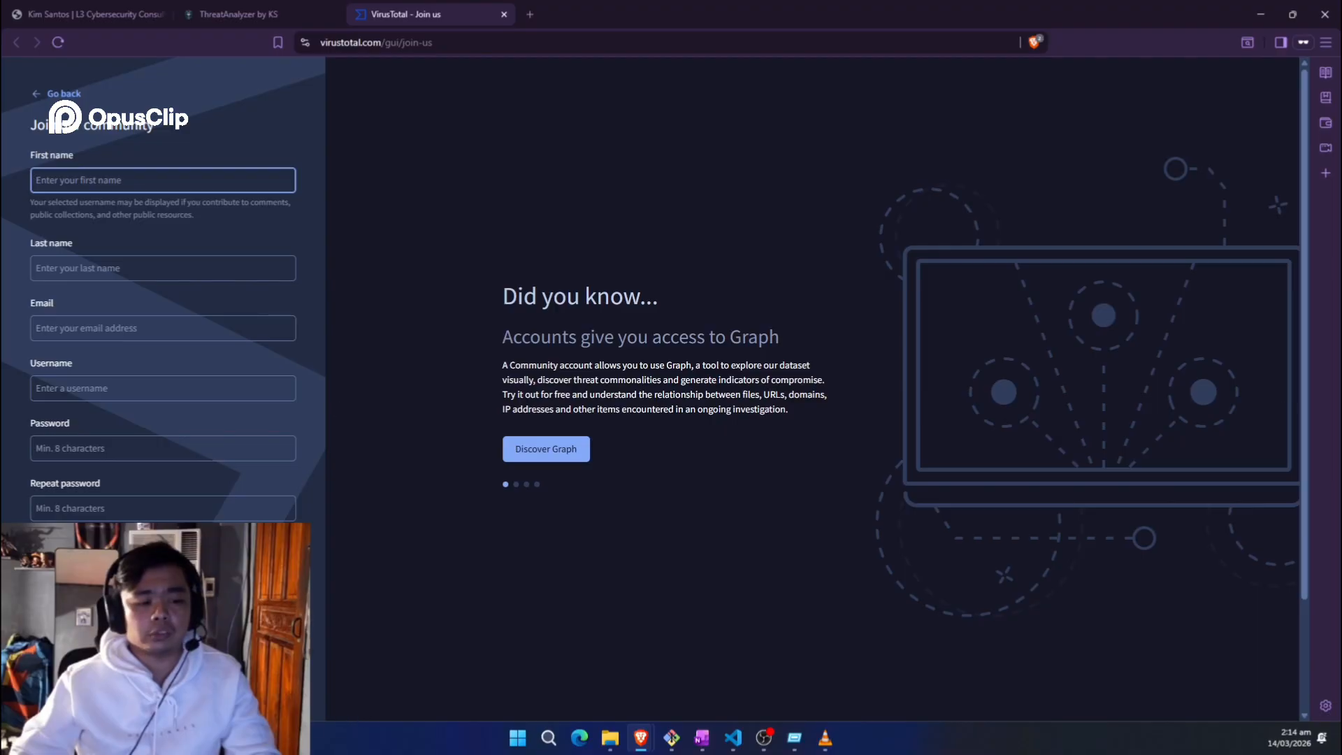
scroll(650, 388, down, 2)
scroll(383, 532, up, 2)
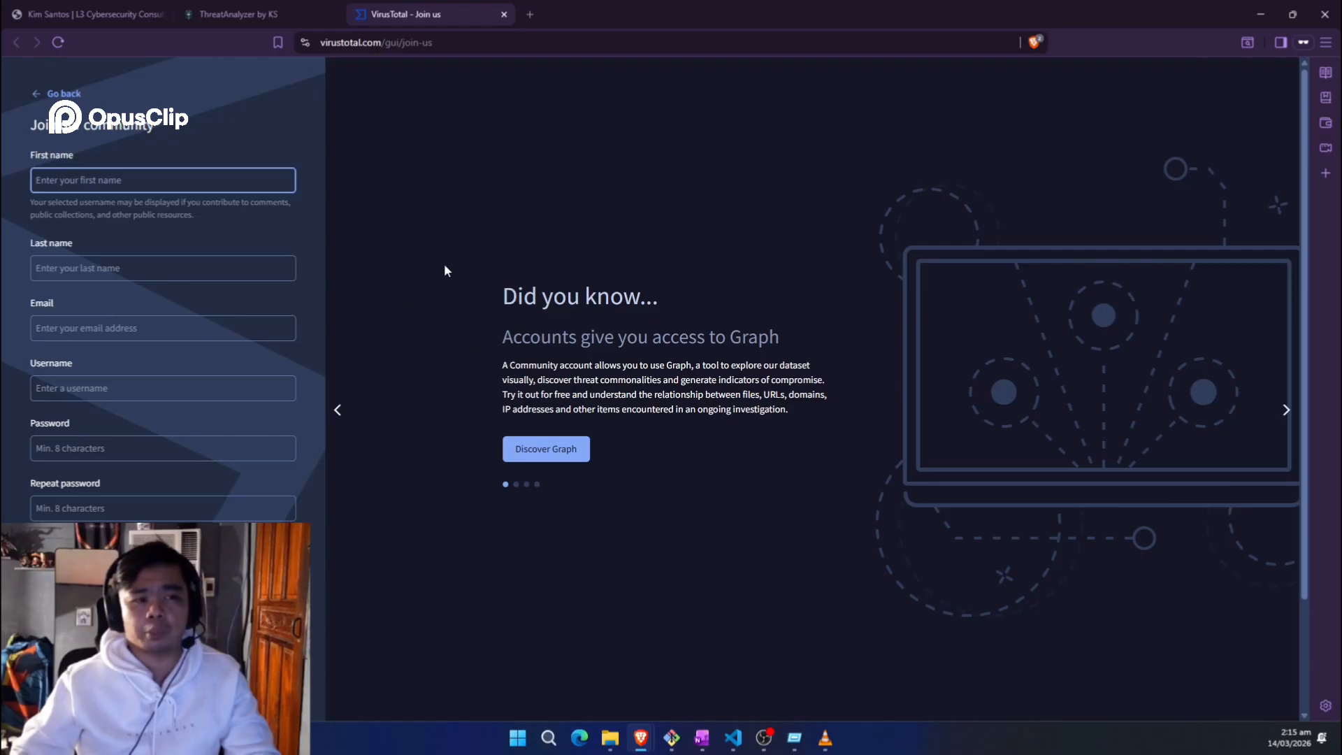
key(ctrl+w)
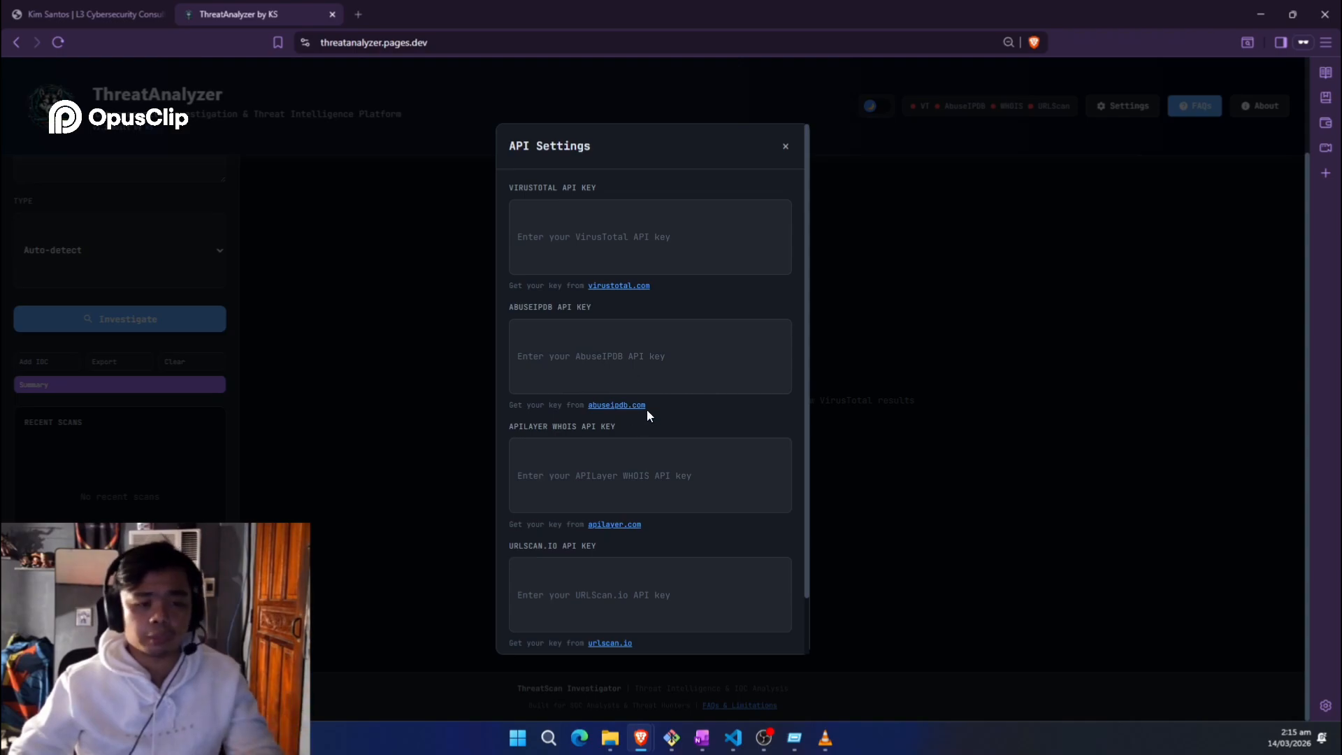
Step: Paste the VirusTotal and AbuseIPDB API keys into their fields
scroll(669, 530, down, 3)
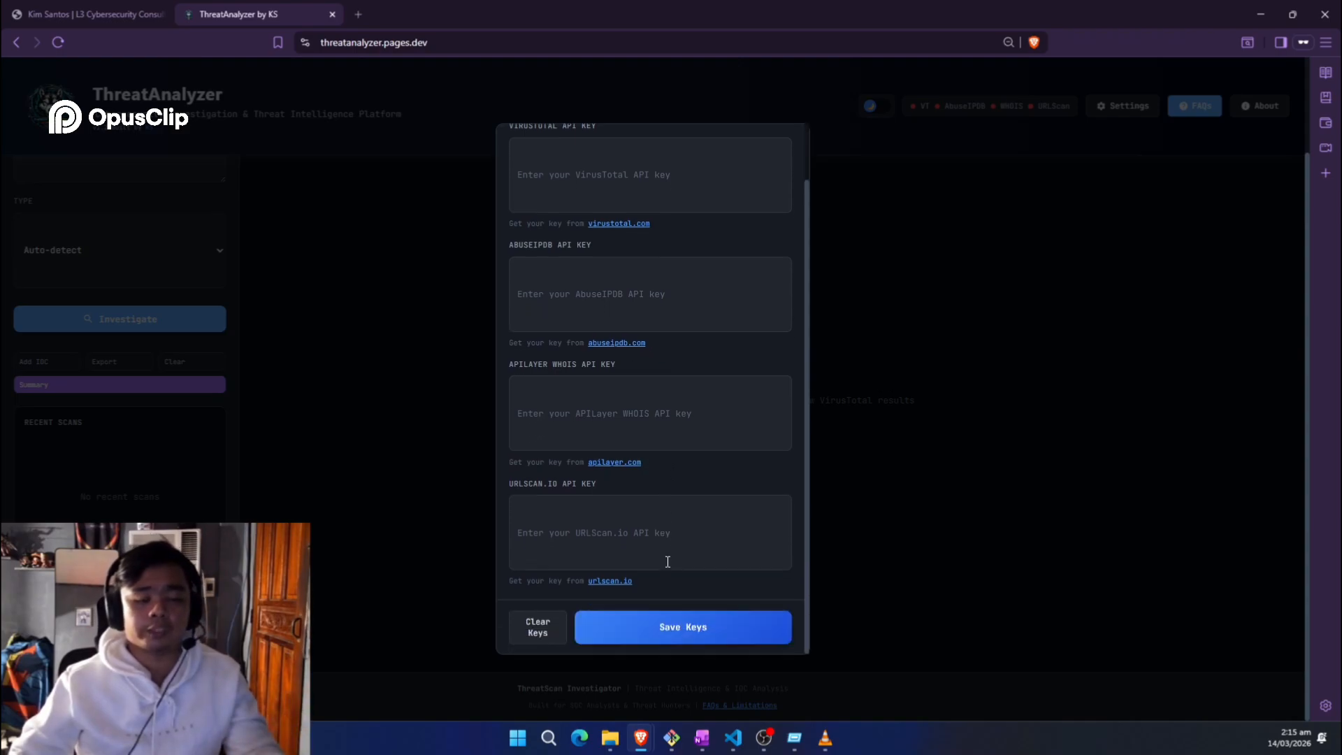
scroll(769, 517, up, 3)
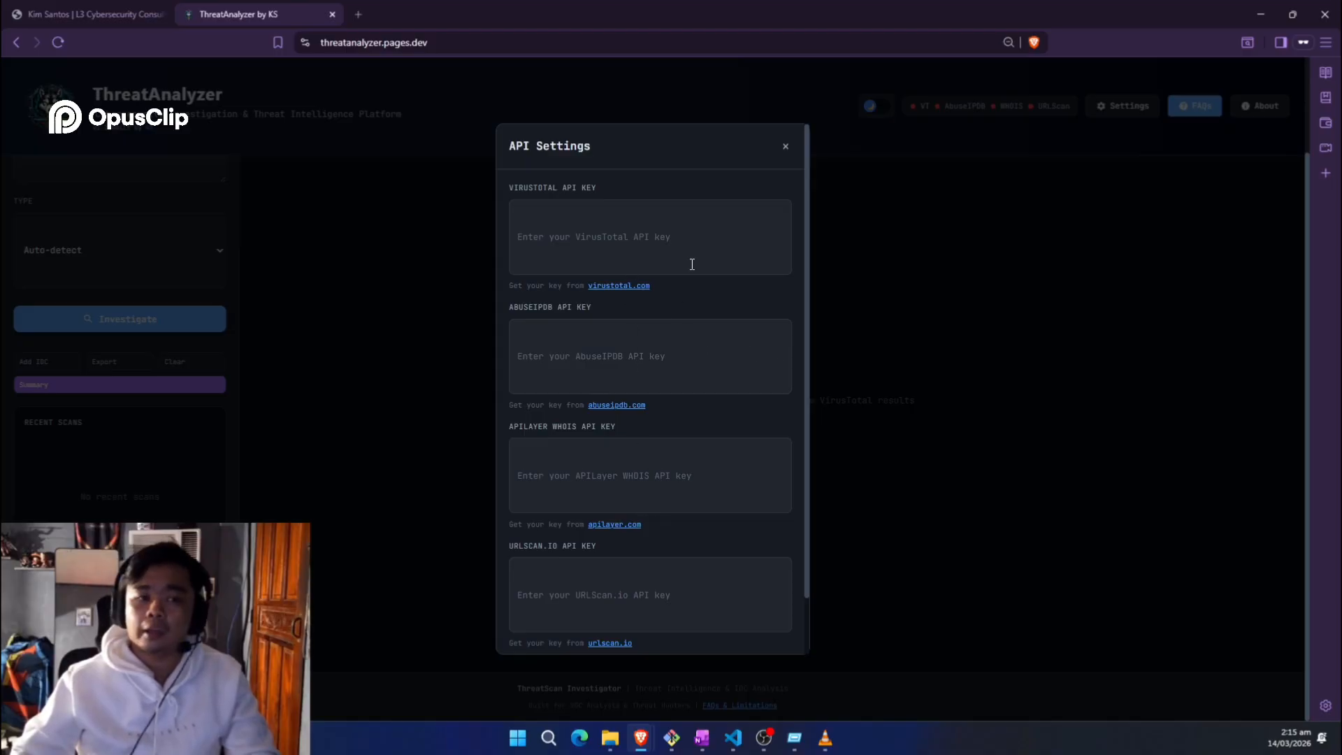
scroll(709, 335, down, 3)
scroll(725, 413, up, 3)
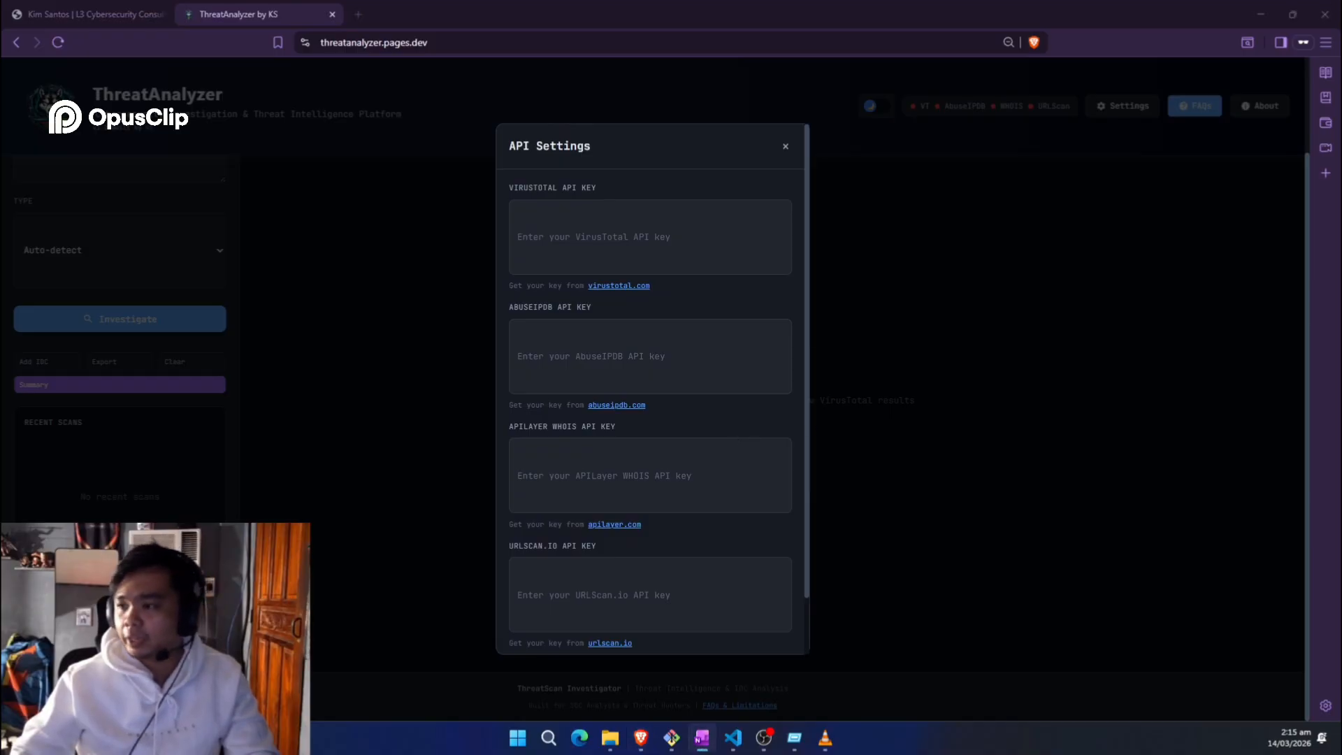
click(632, 242)
key(ctrl+v)
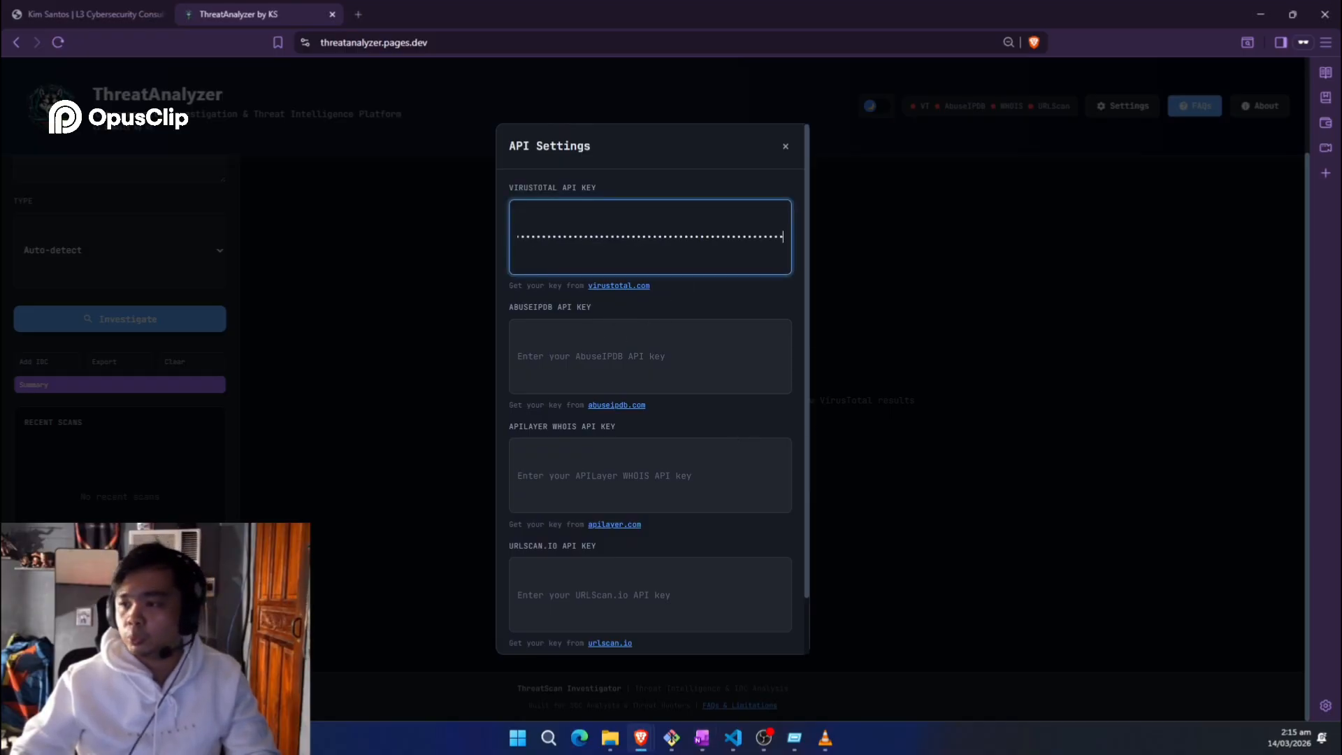
key(alt+Tab)
click(710, 353)
key(ctrl+v)
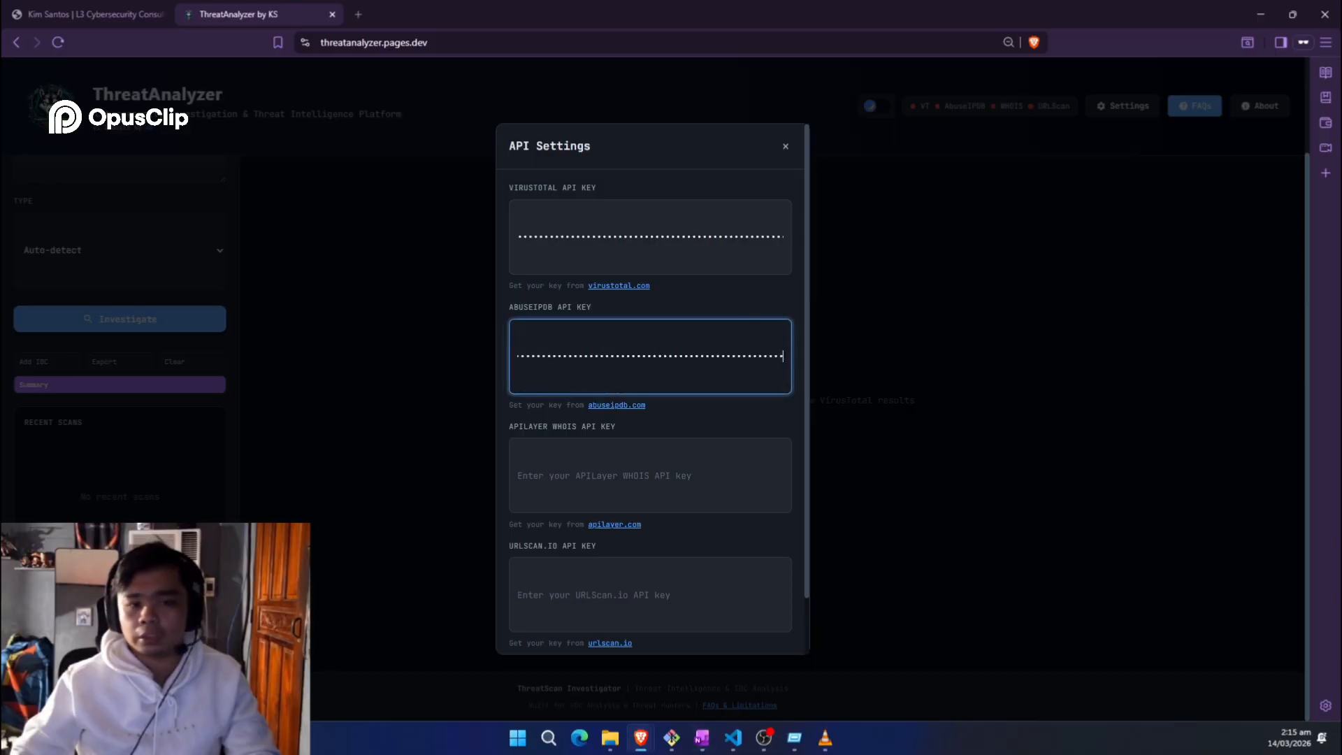
Step: Paste the APILayer WHOIS and URLScan.io API keys and save all four keys
click(652, 470)
key(ctrl+v)
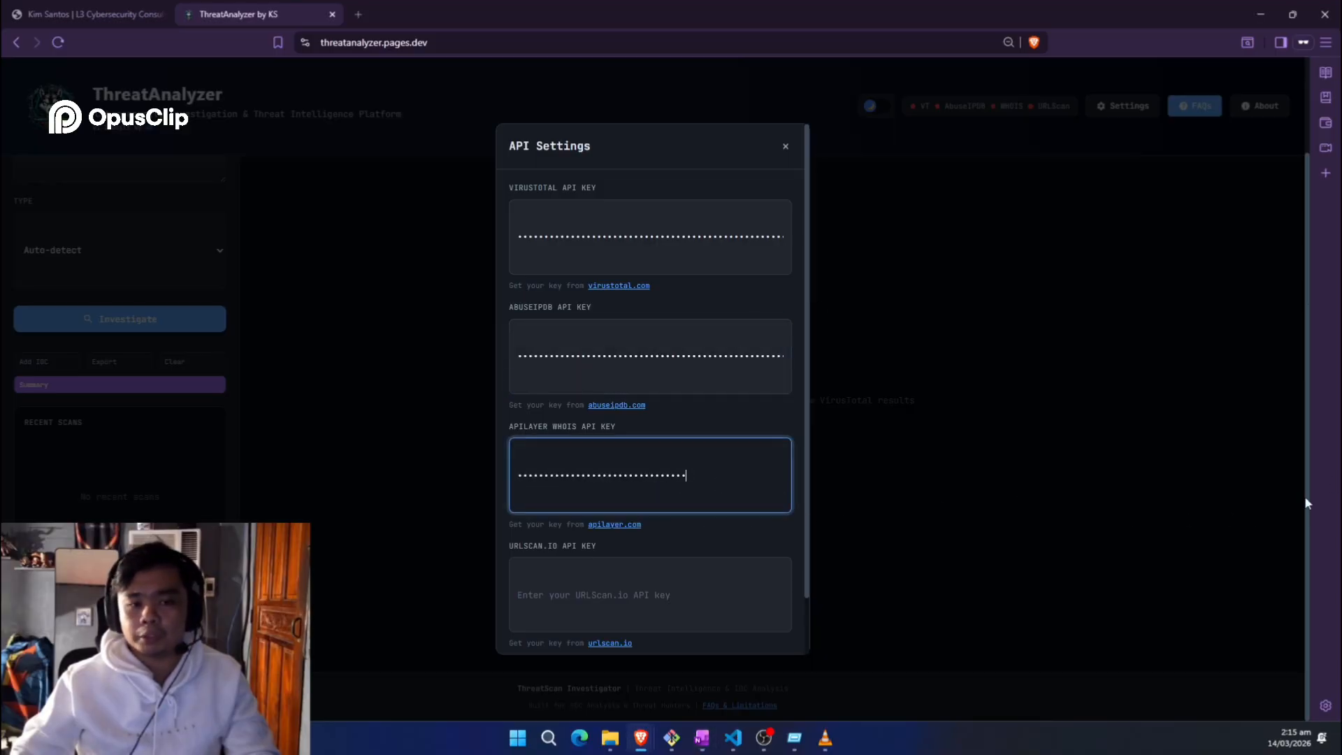
key(alt+Tab)
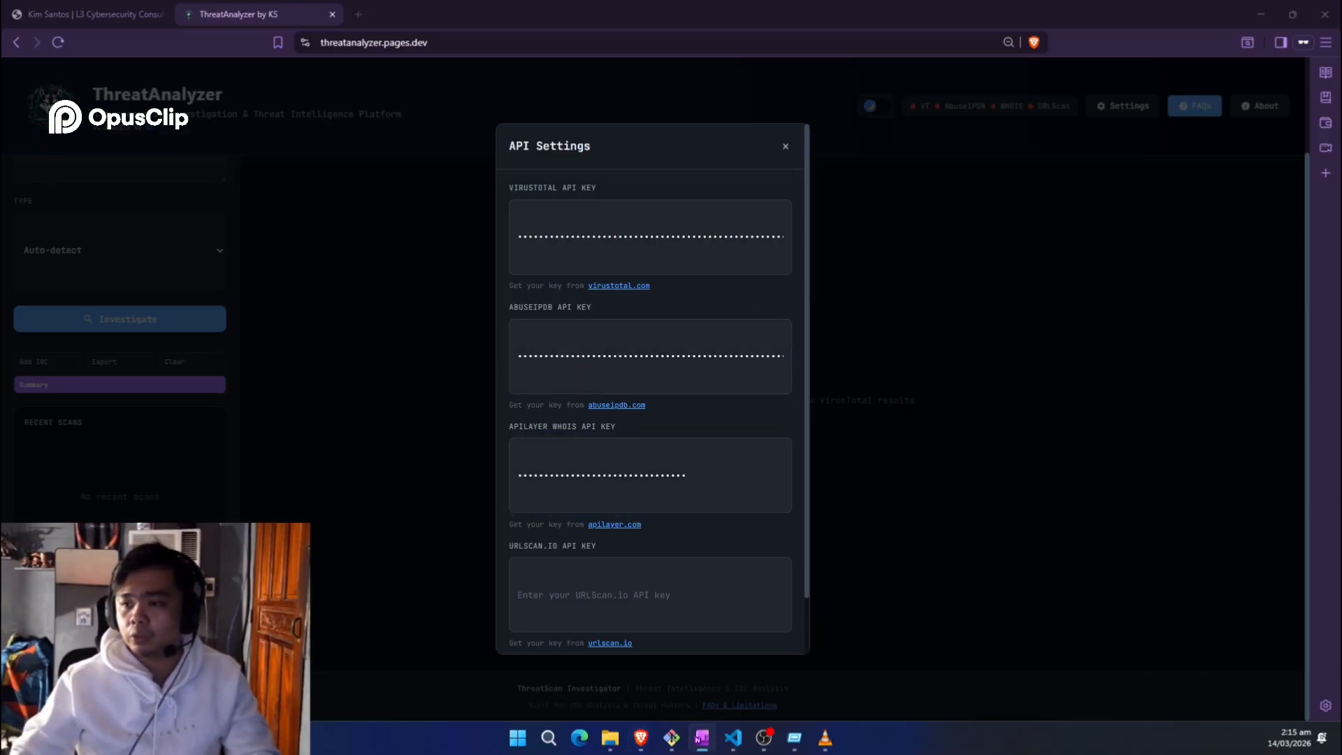
click(731, 567)
key(ctrl+v)
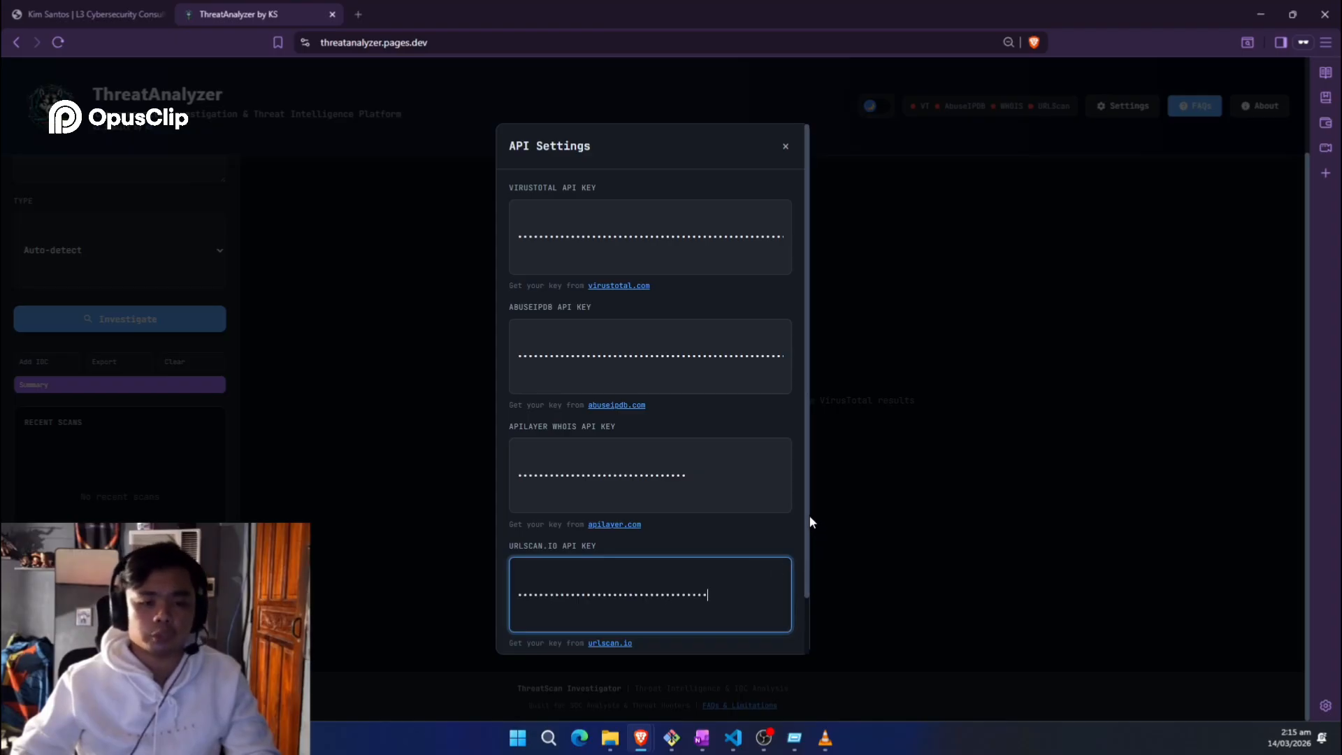
drag(810, 519, 810, 548)
click(679, 436)
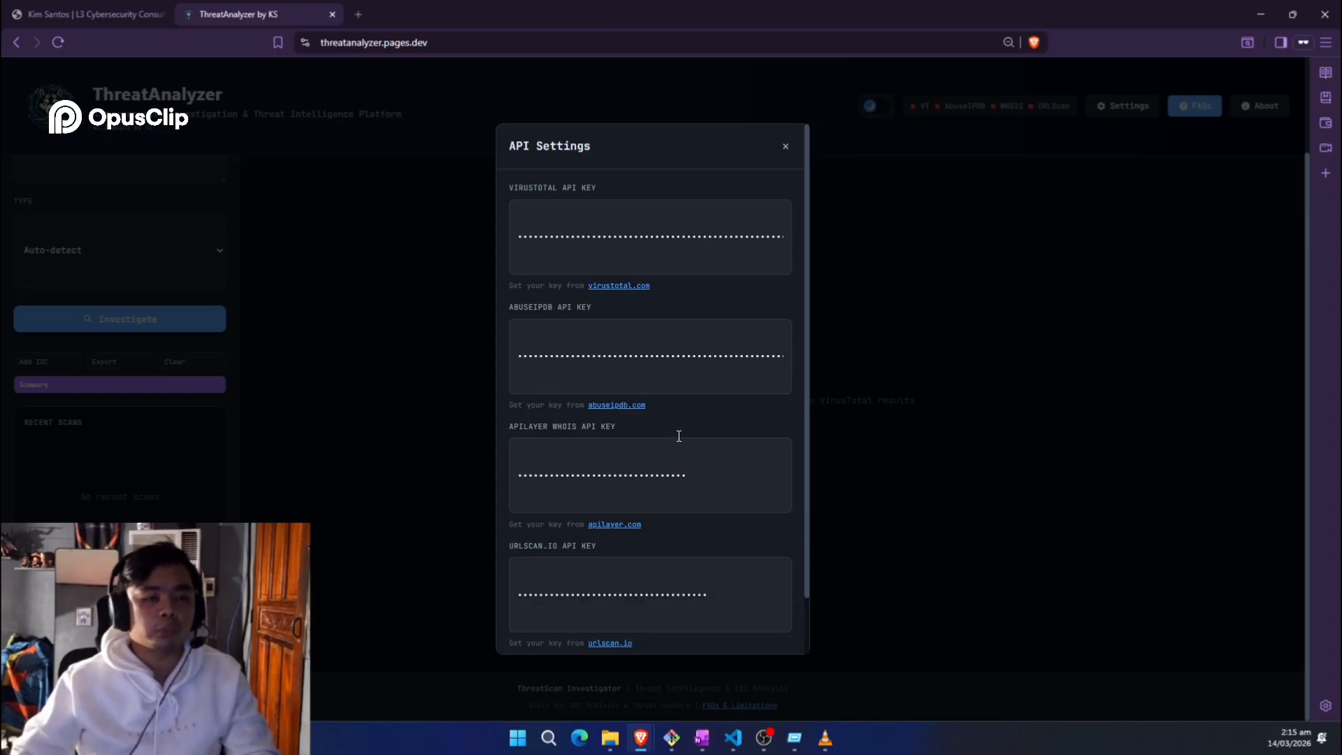
scroll(724, 362, down, 1)
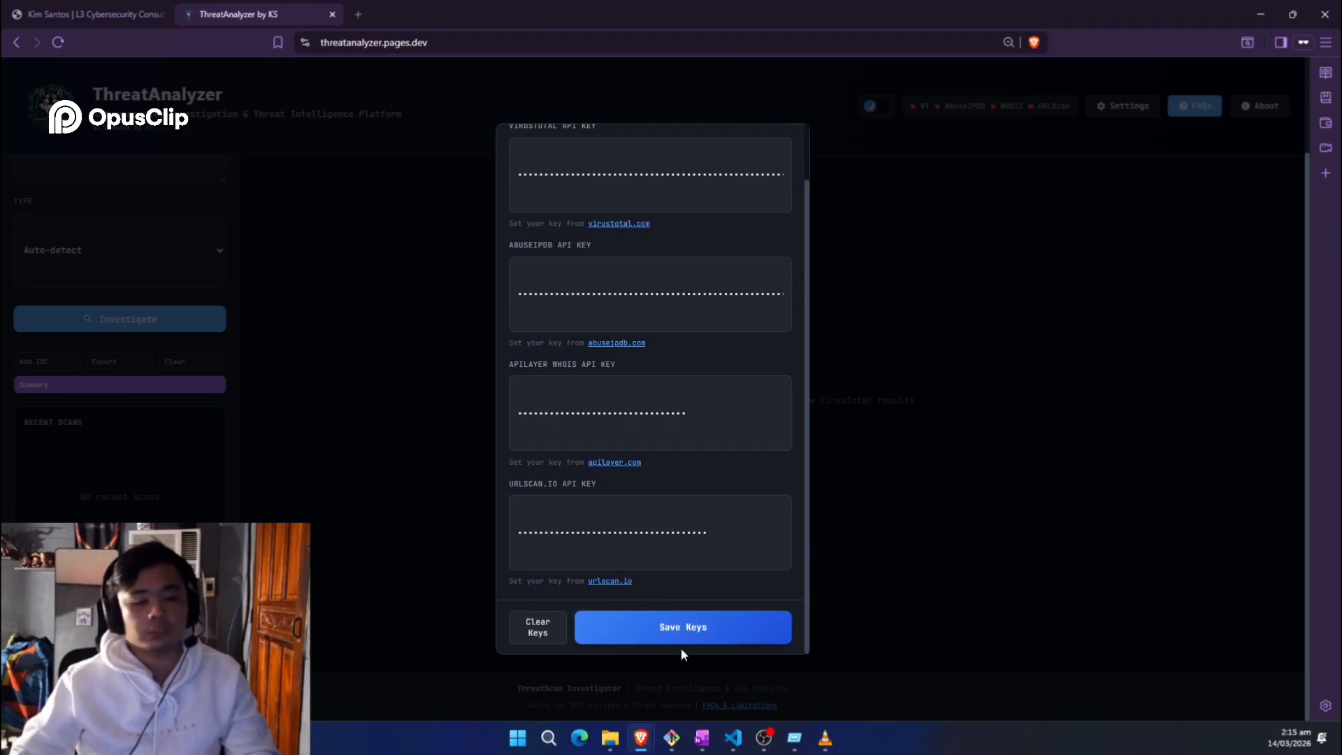
click(692, 629)
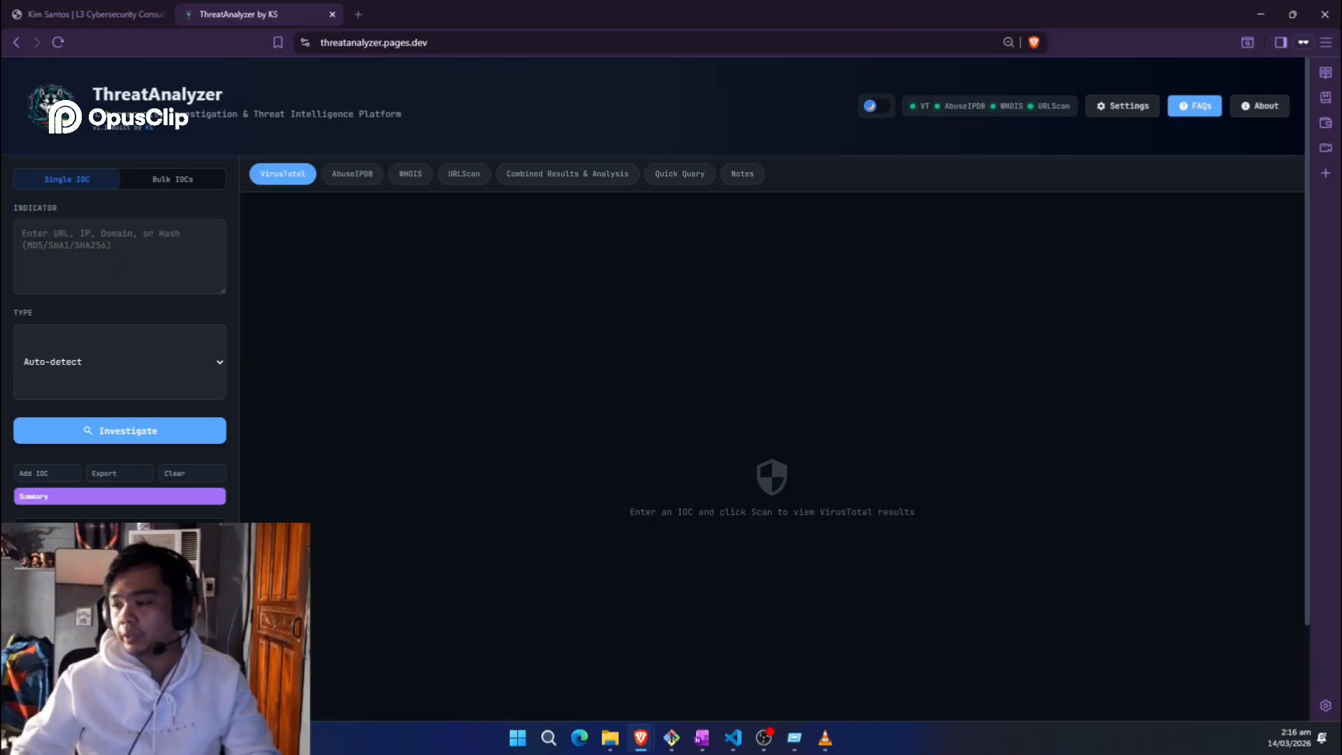
Step: Paste 177.36.214.46 as the indicator and run the investigation
key(alt+Tab)
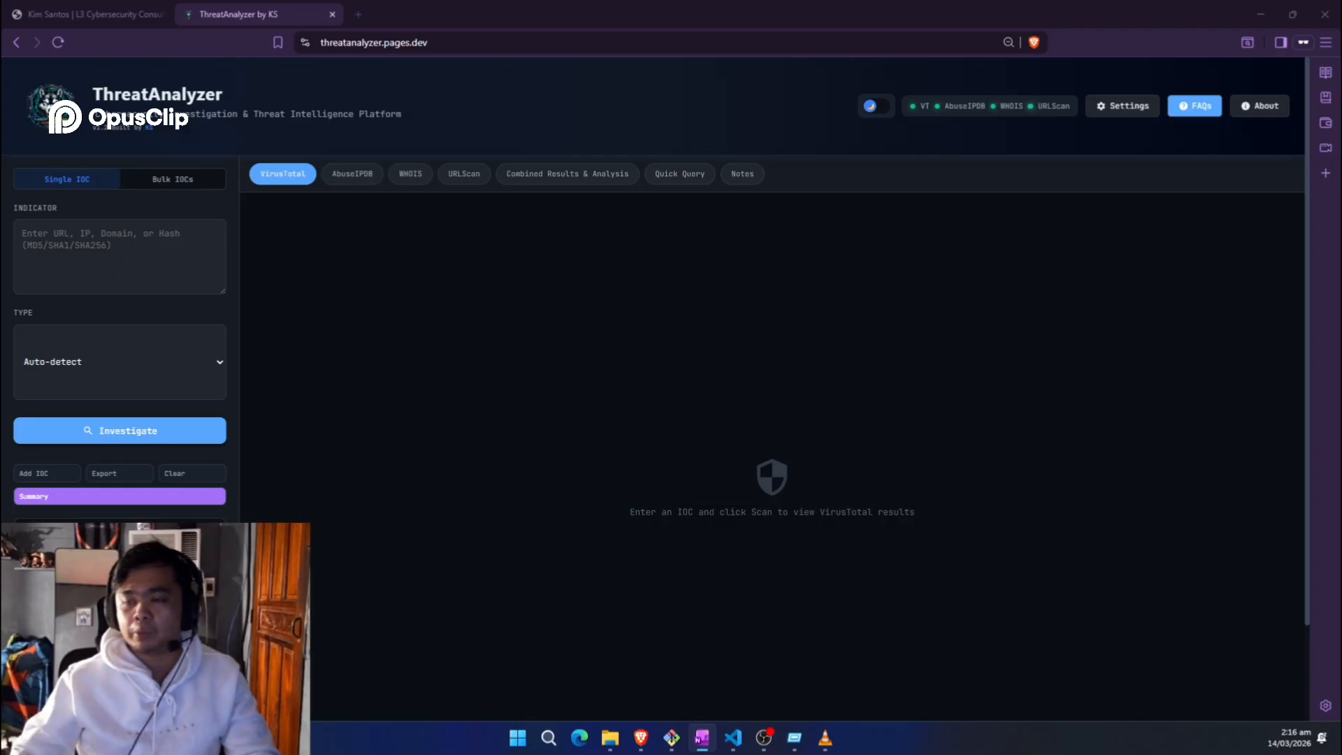
click(48, 254)
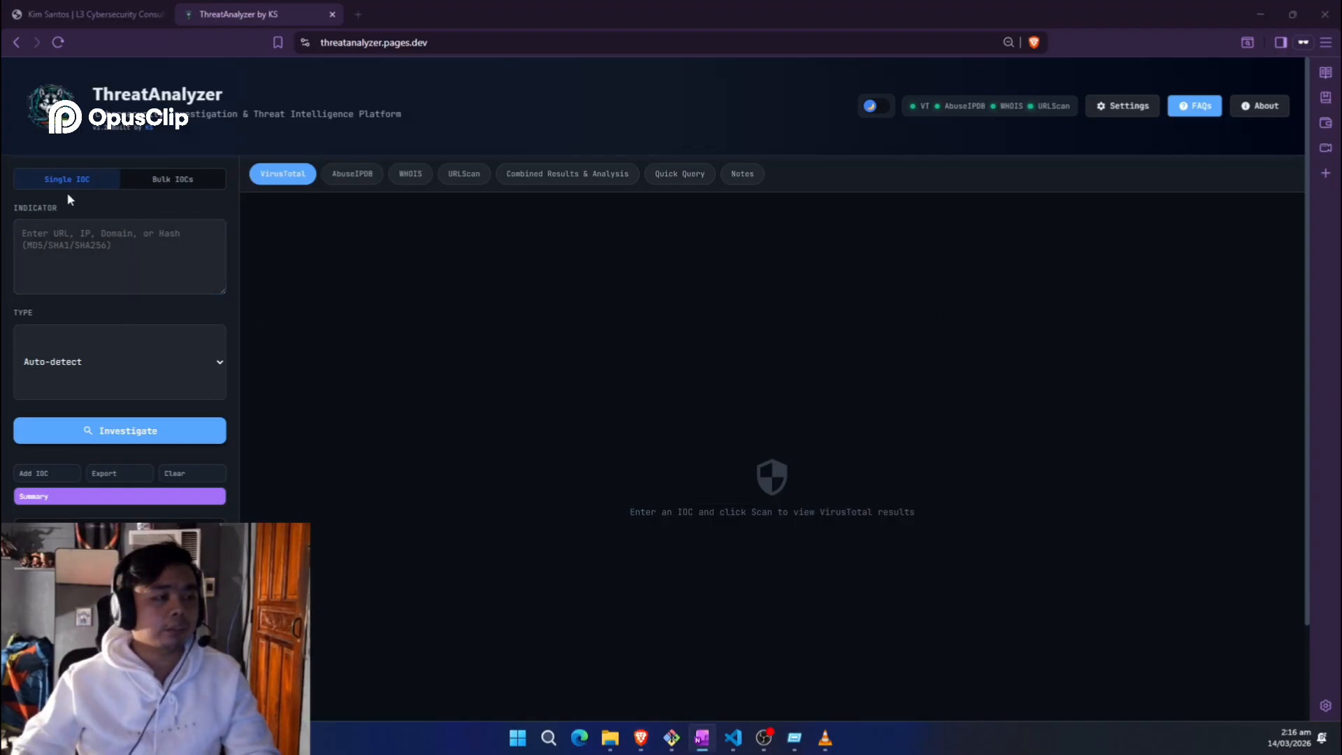
click(95, 229)
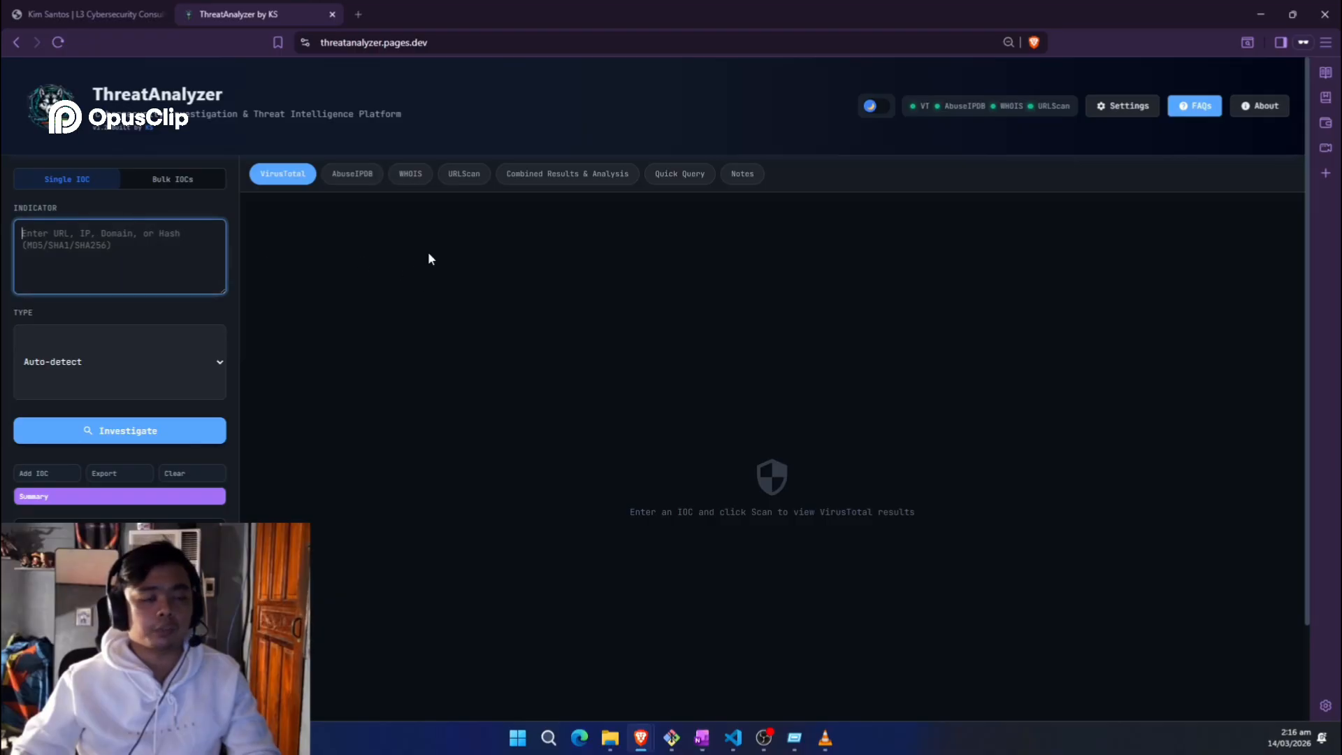
text(177.36.214.46)
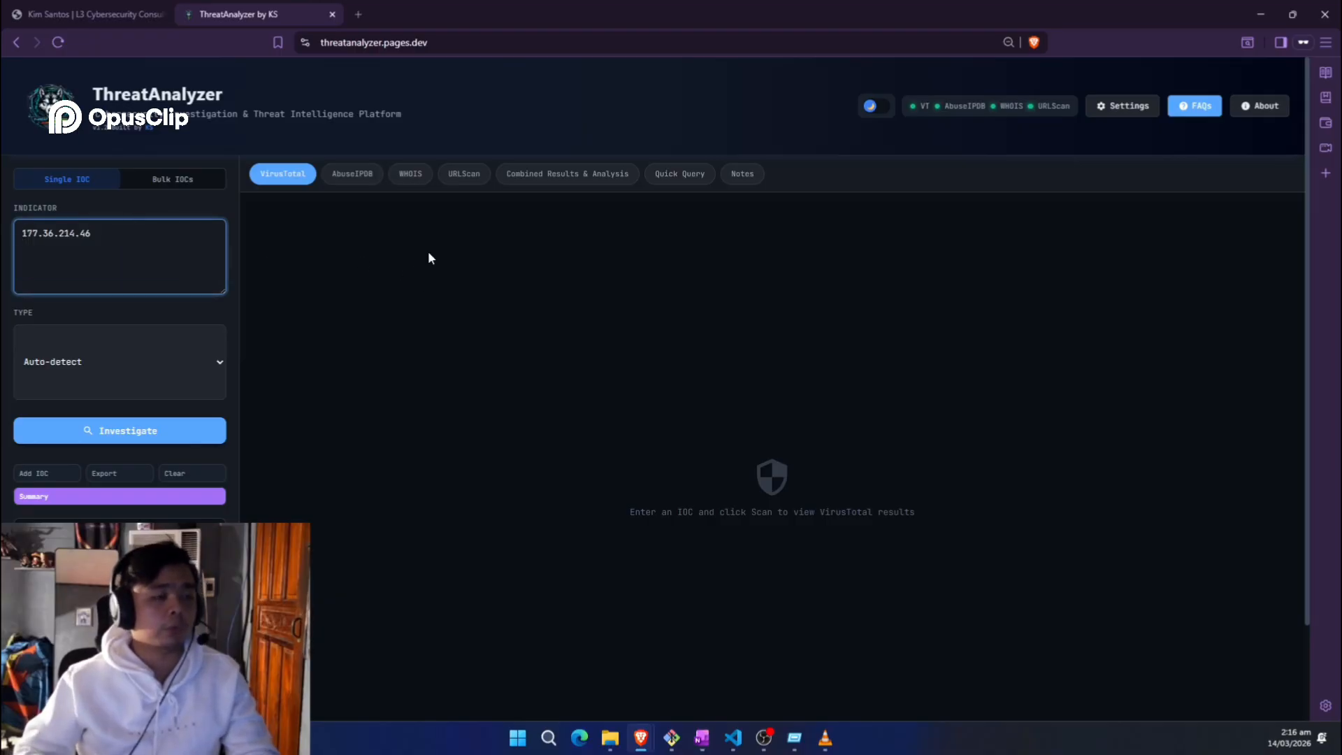
click(155, 440)
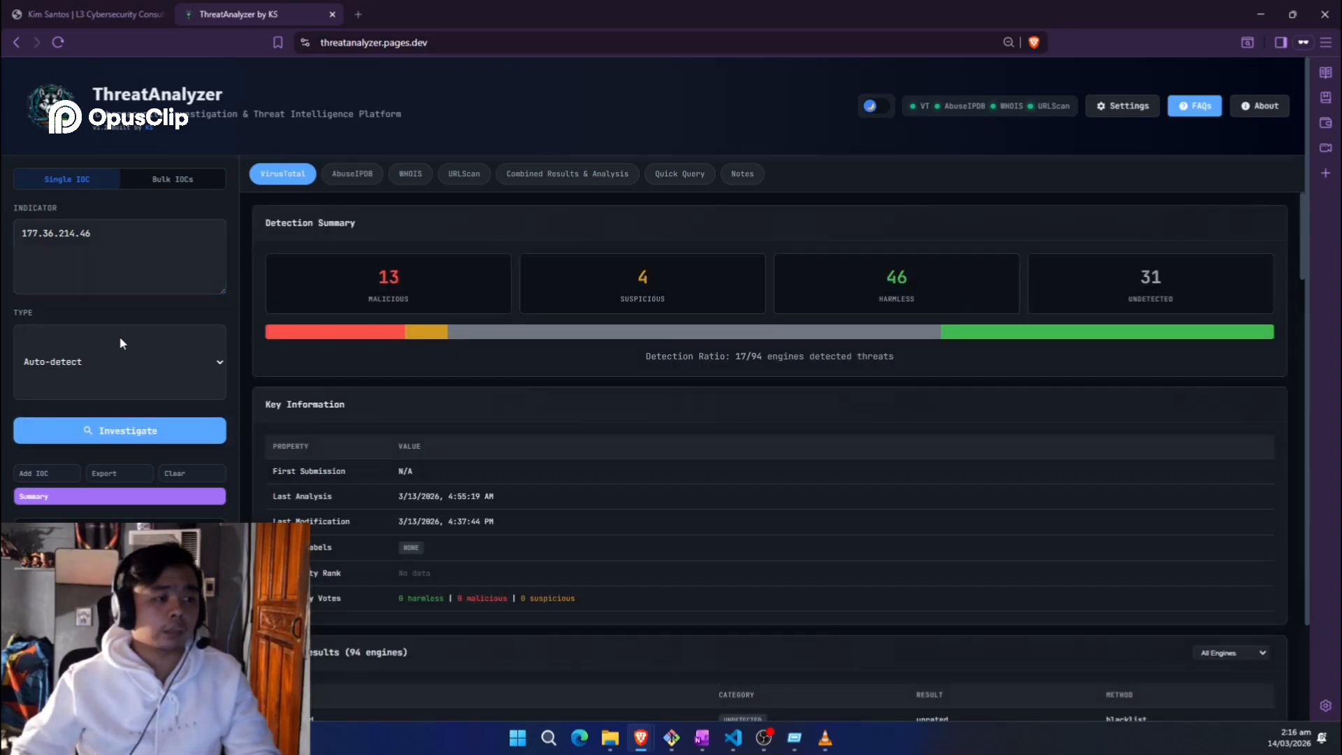
click(119, 342)
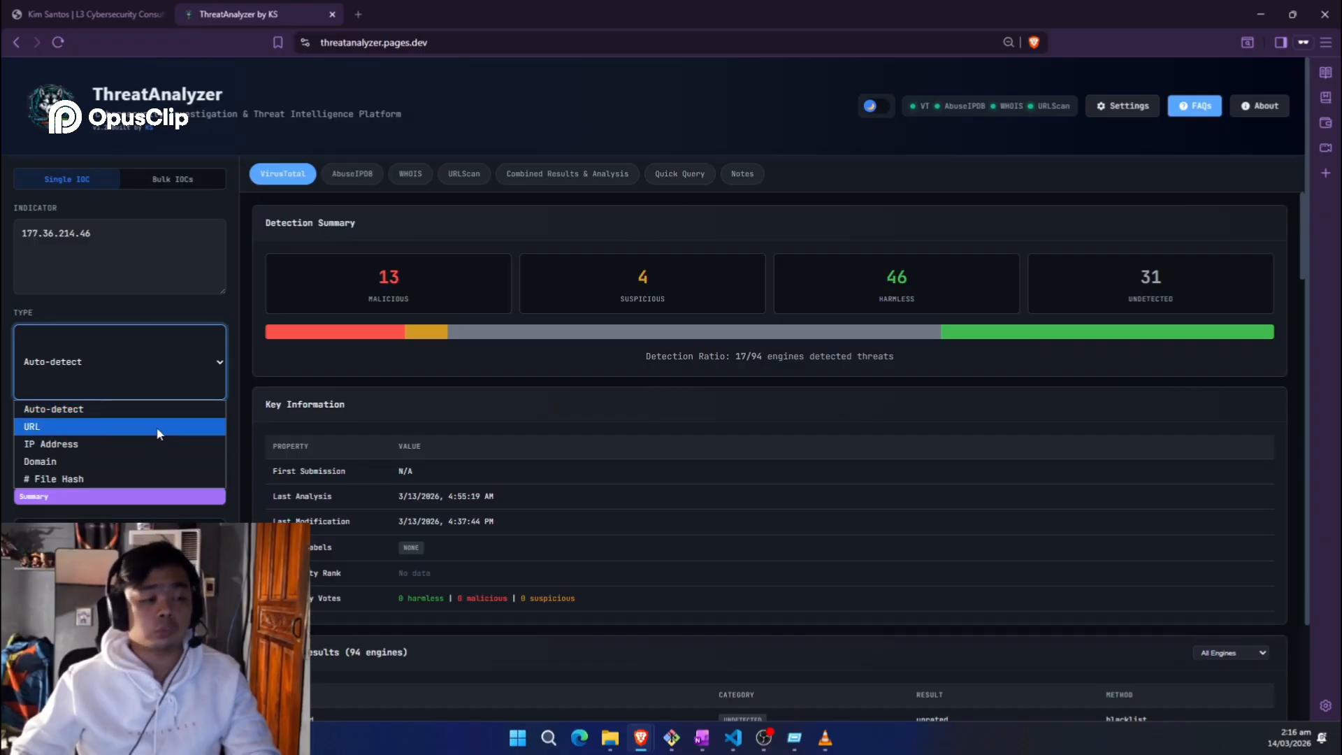
Step: Collapse and re-expand the Detection Summary, then scroll down to Engine Results
click(196, 260)
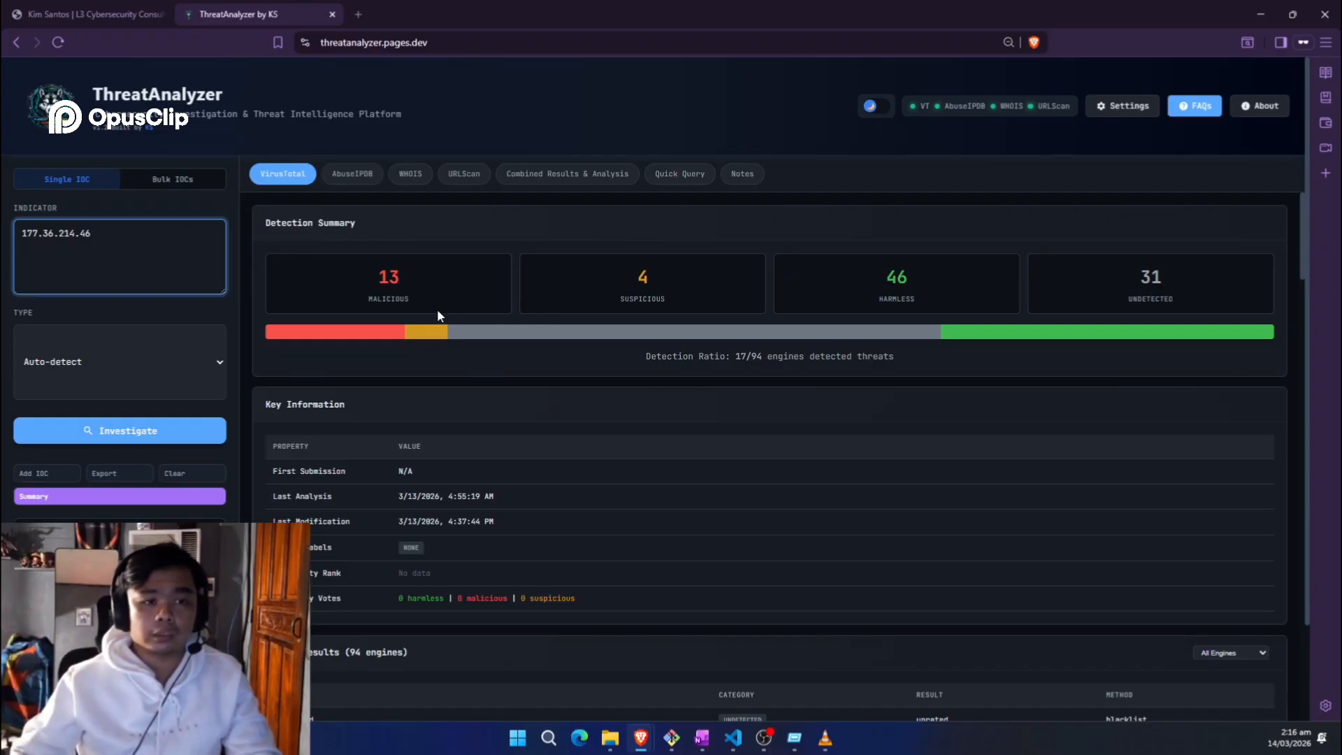
click(414, 218)
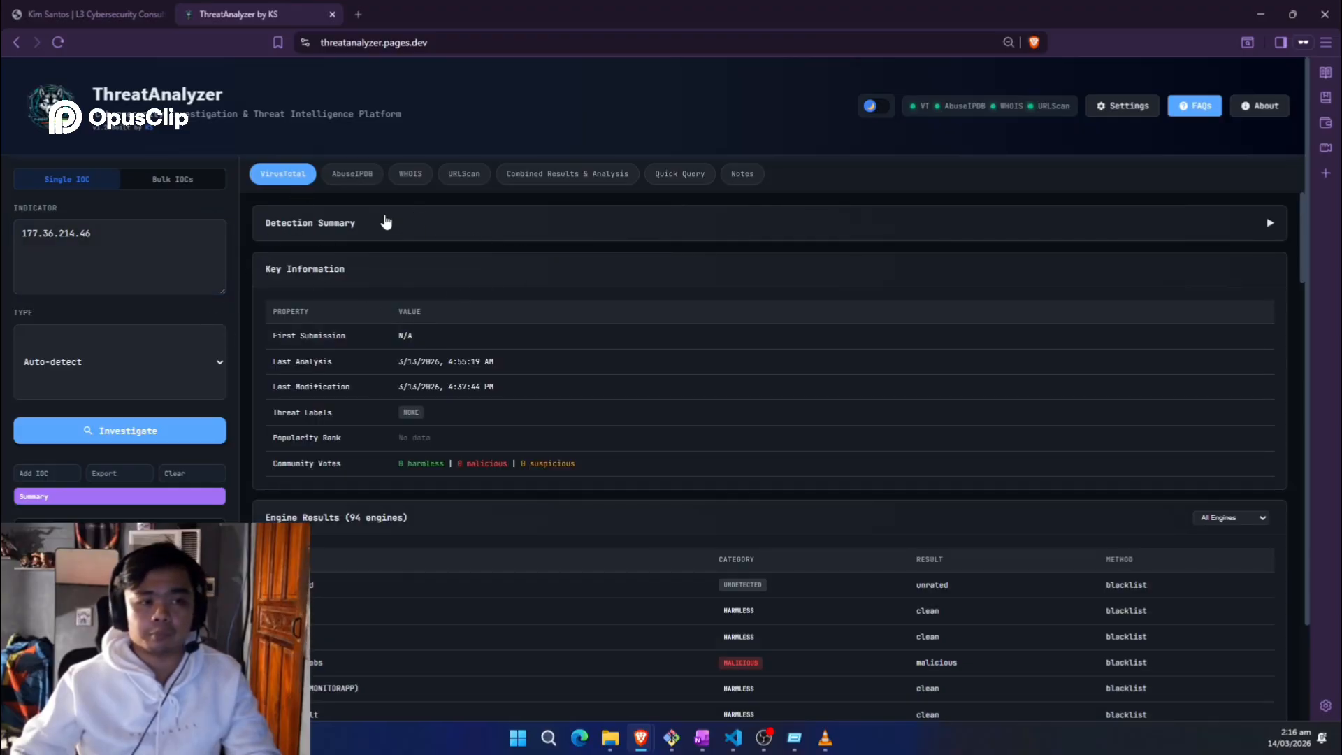
click(386, 222)
scroll(419, 418, down, 2)
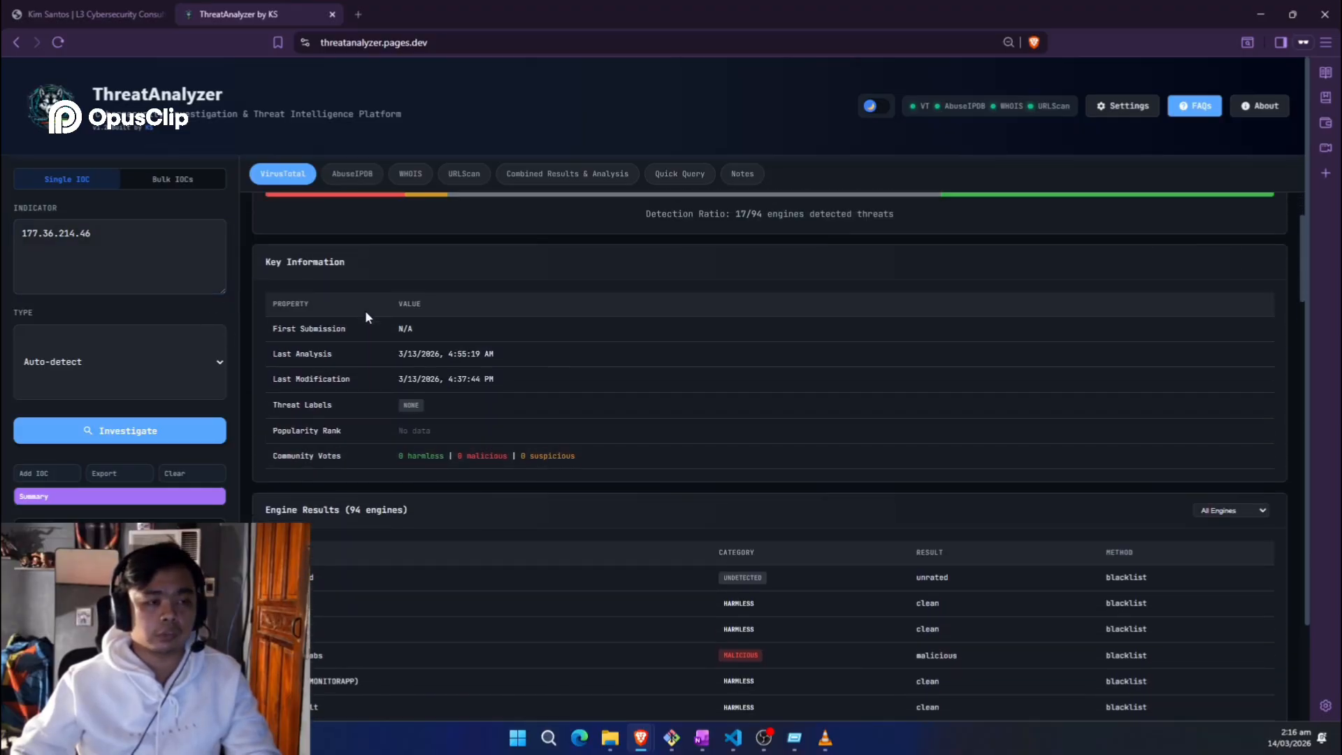
scroll(494, 425, up, 2)
scroll(506, 440, down, 3)
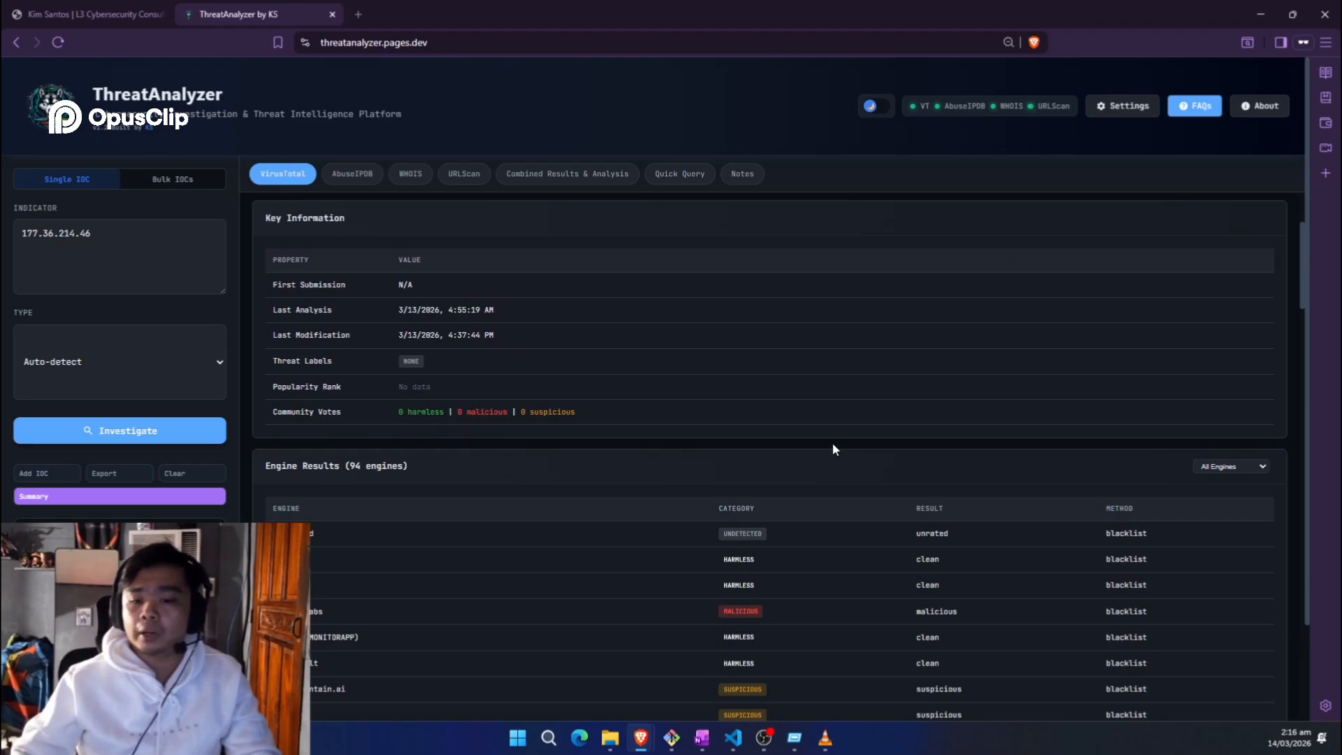
scroll(832, 447, down, 3)
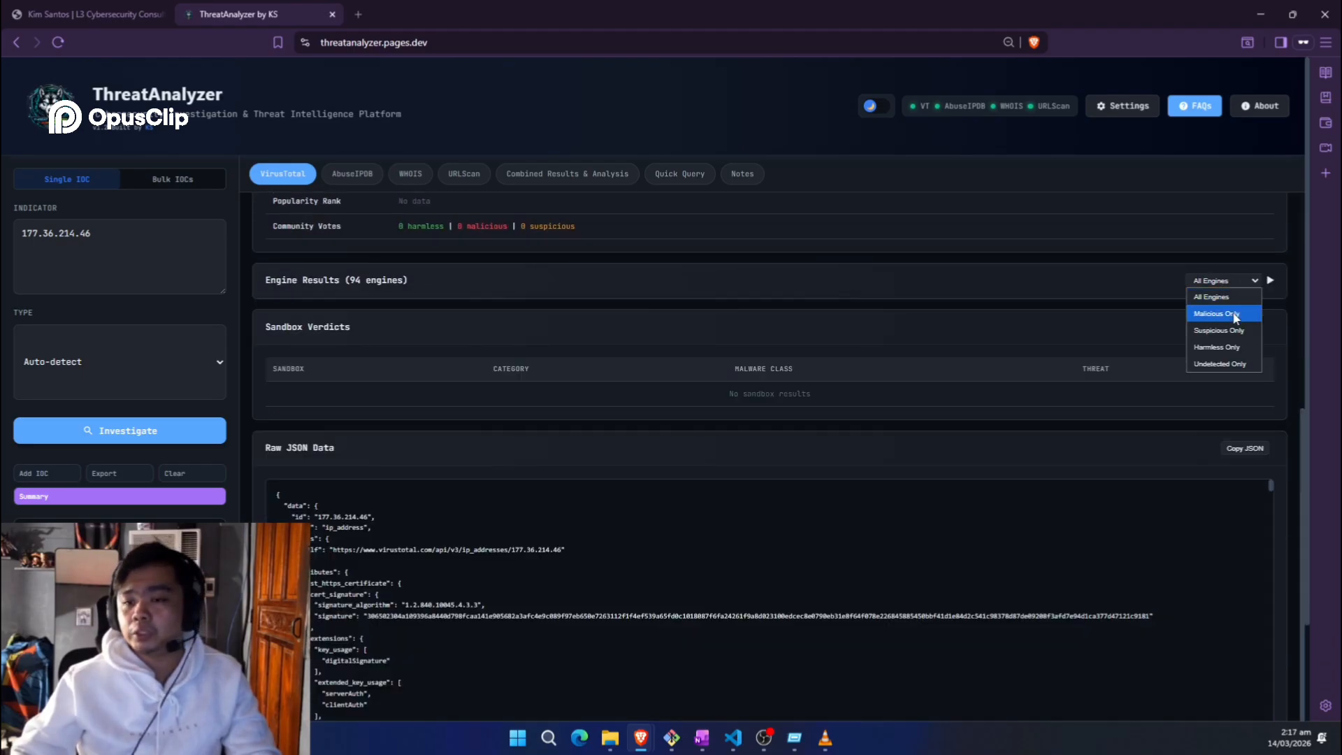
Step: Filter the engine results to Malicious Only and scroll through the Raw JSON Data
click(1229, 313)
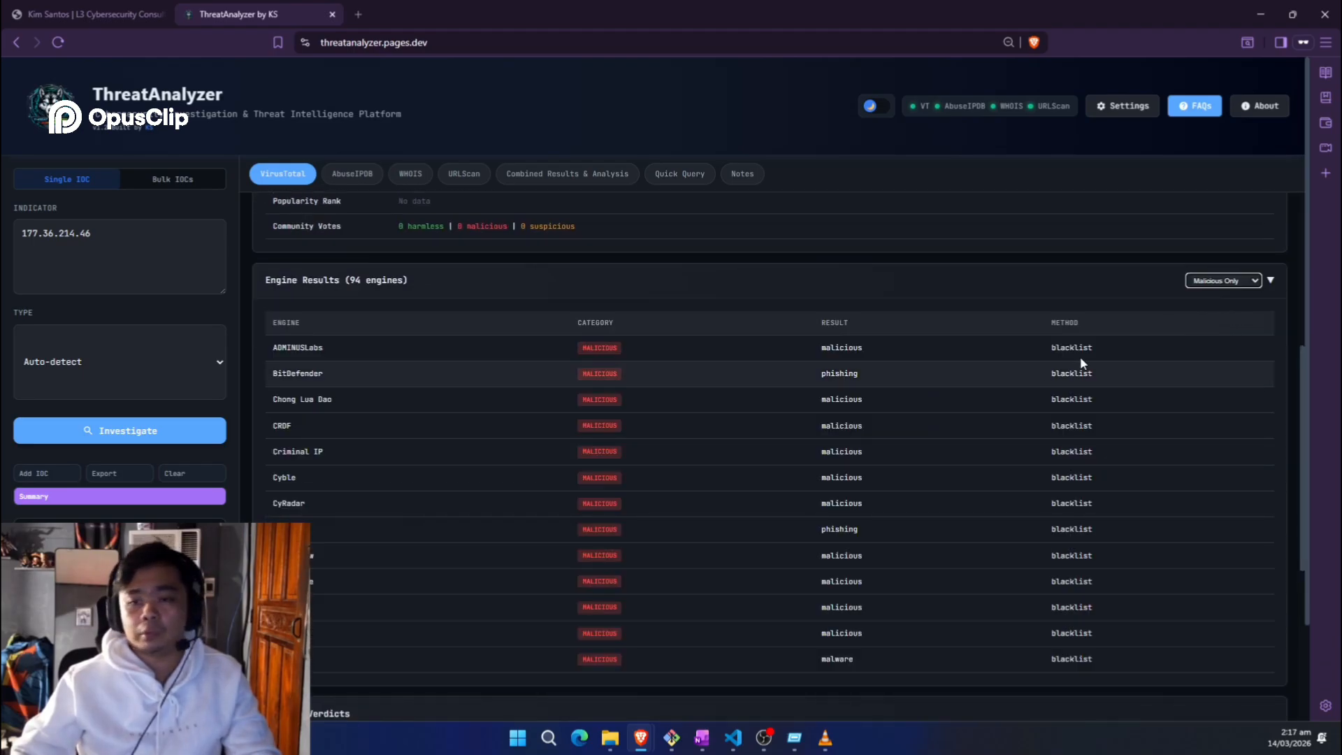
click(1240, 278)
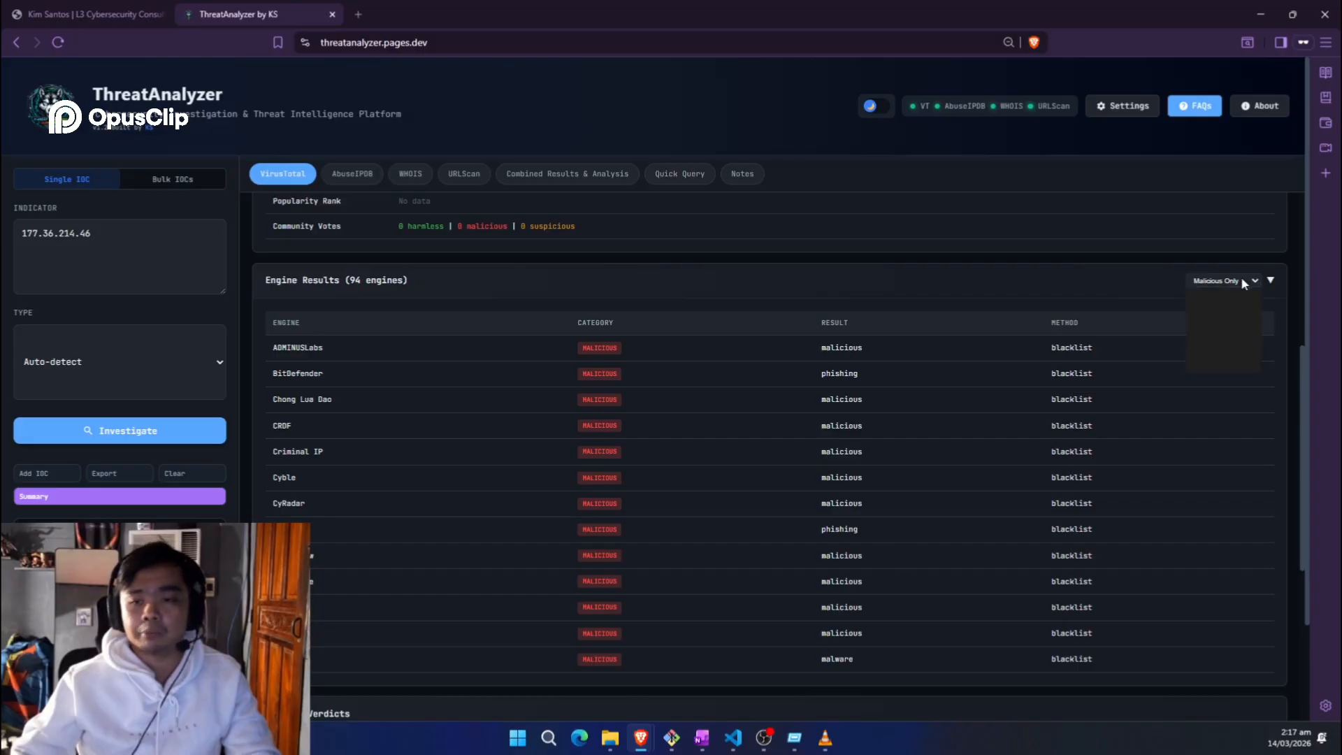
click(1228, 315)
click(1234, 280)
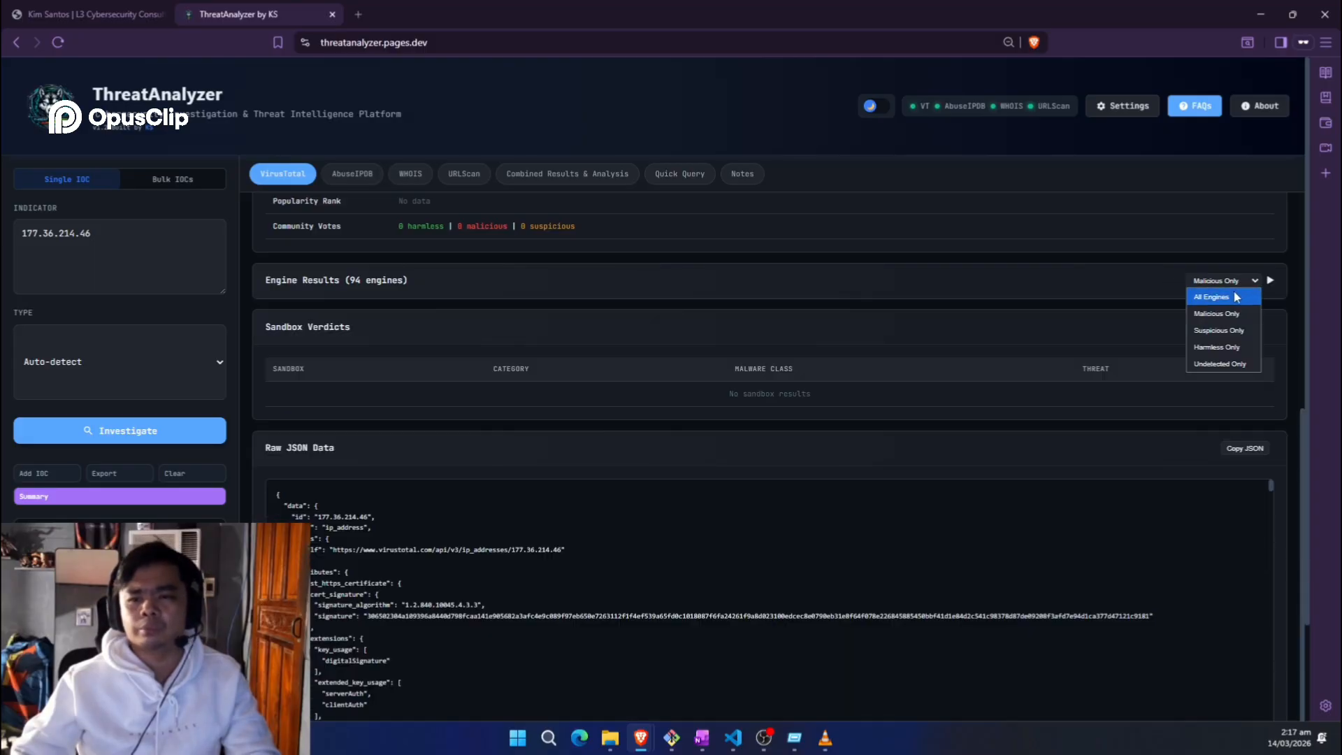
click(1230, 297)
click(1234, 280)
click(1228, 308)
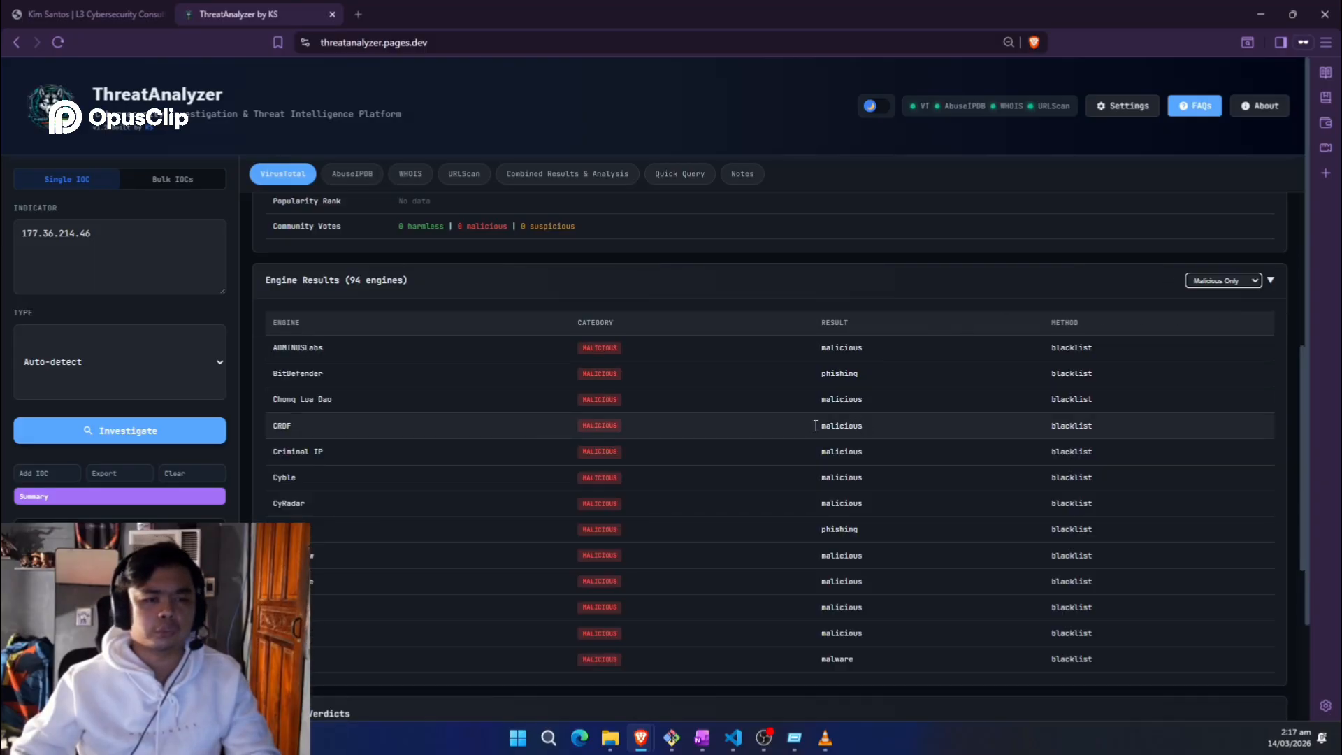
scroll(582, 359, down, 5)
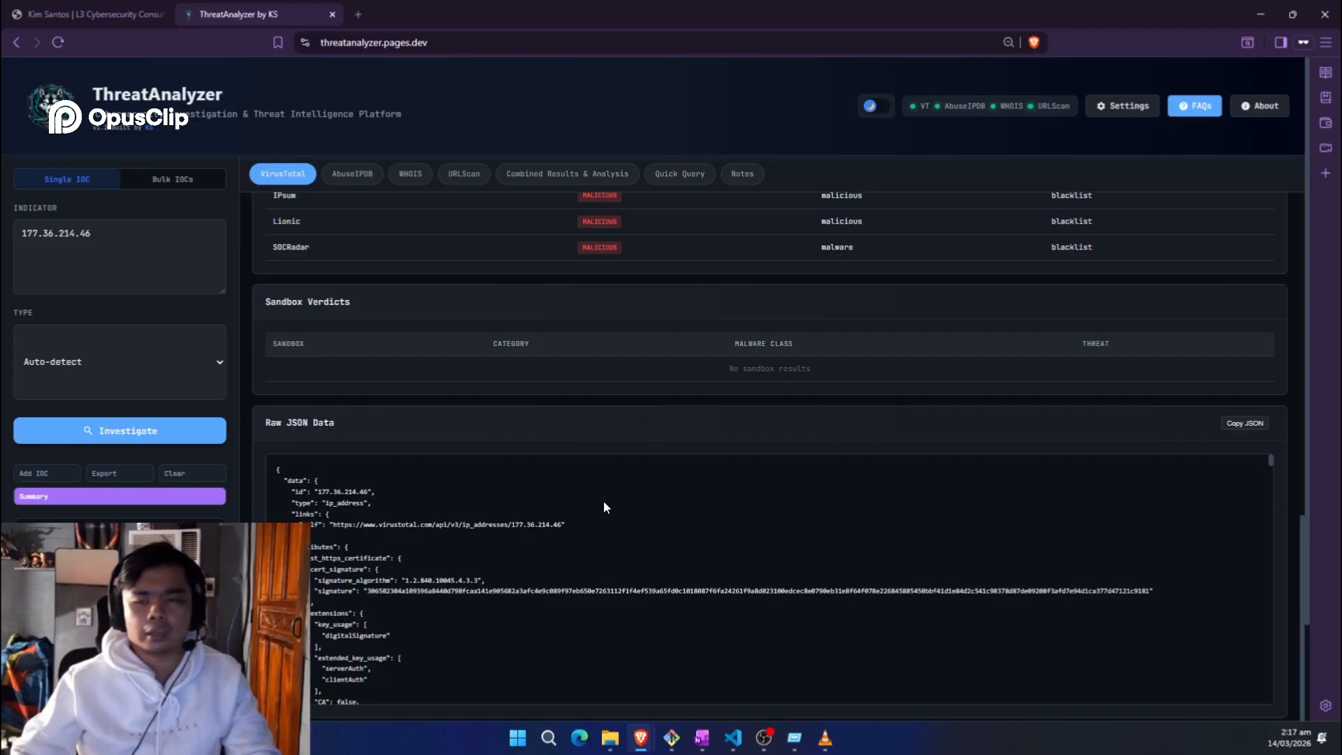
scroll(604, 502, down, 3)
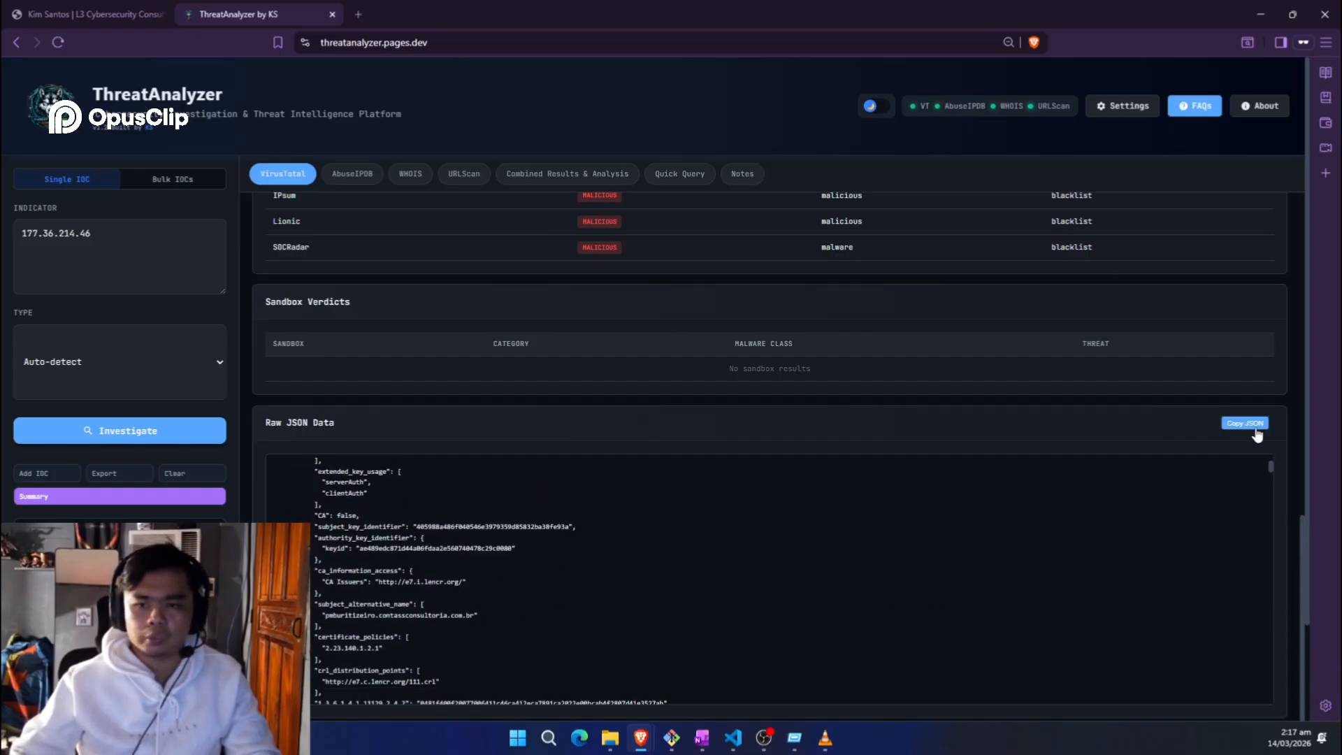
scroll(444, 560, down, 5)
scroll(379, 187, up, 15)
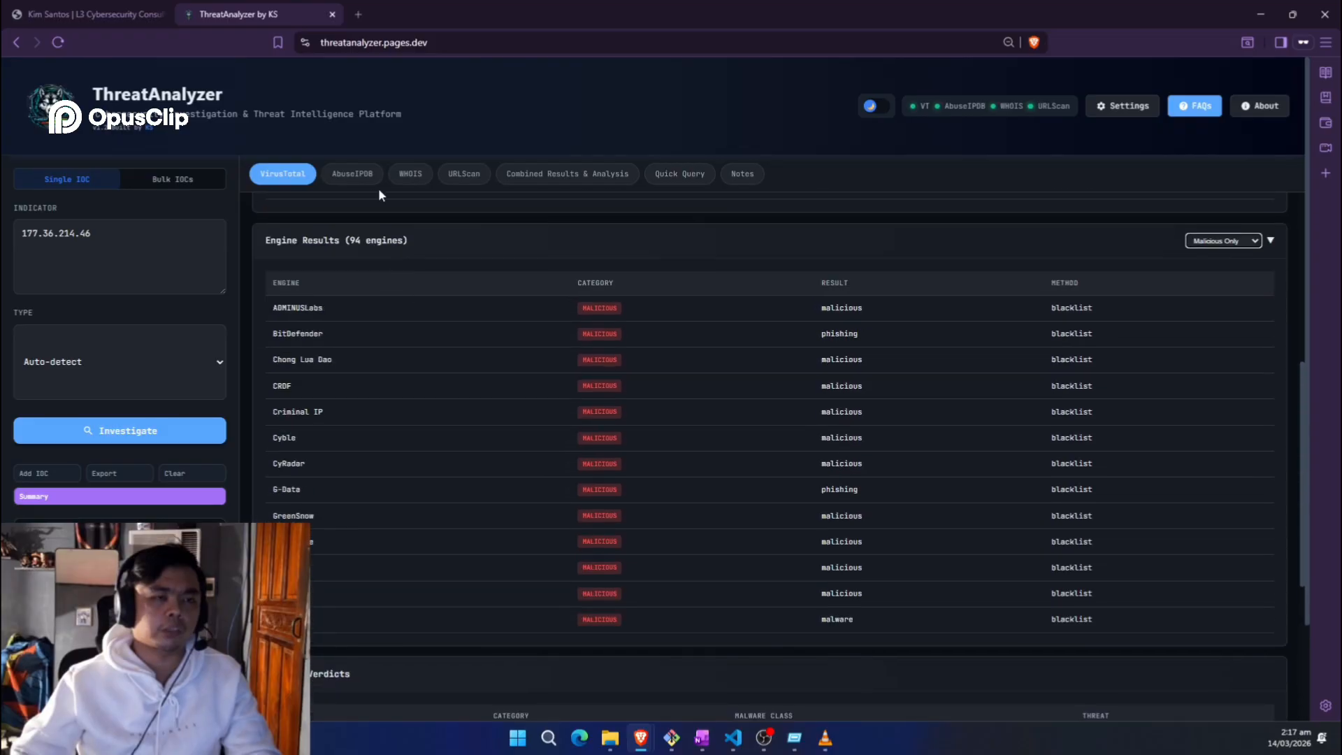
Step: Open the AbuseIPDB results and inspect the 0% confidence score, lastReportedAt and isTor values
click(353, 175)
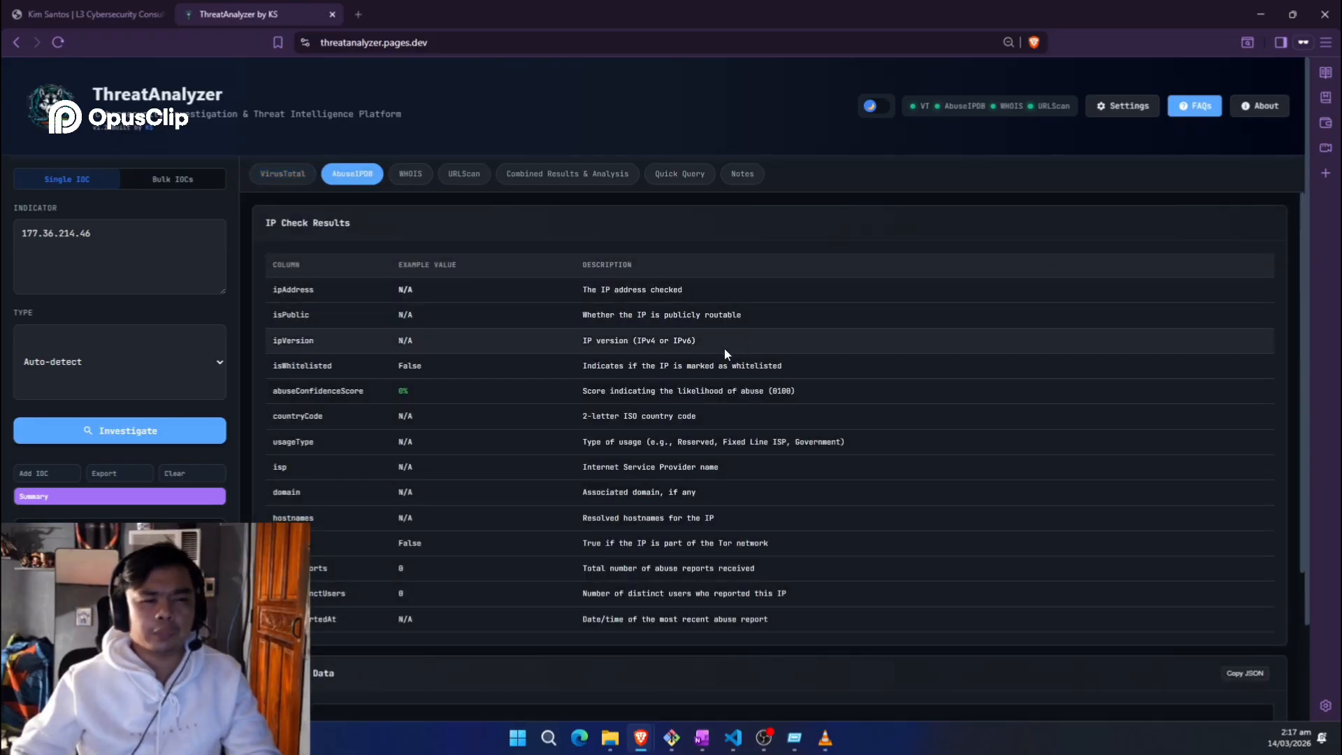
double_click(403, 391)
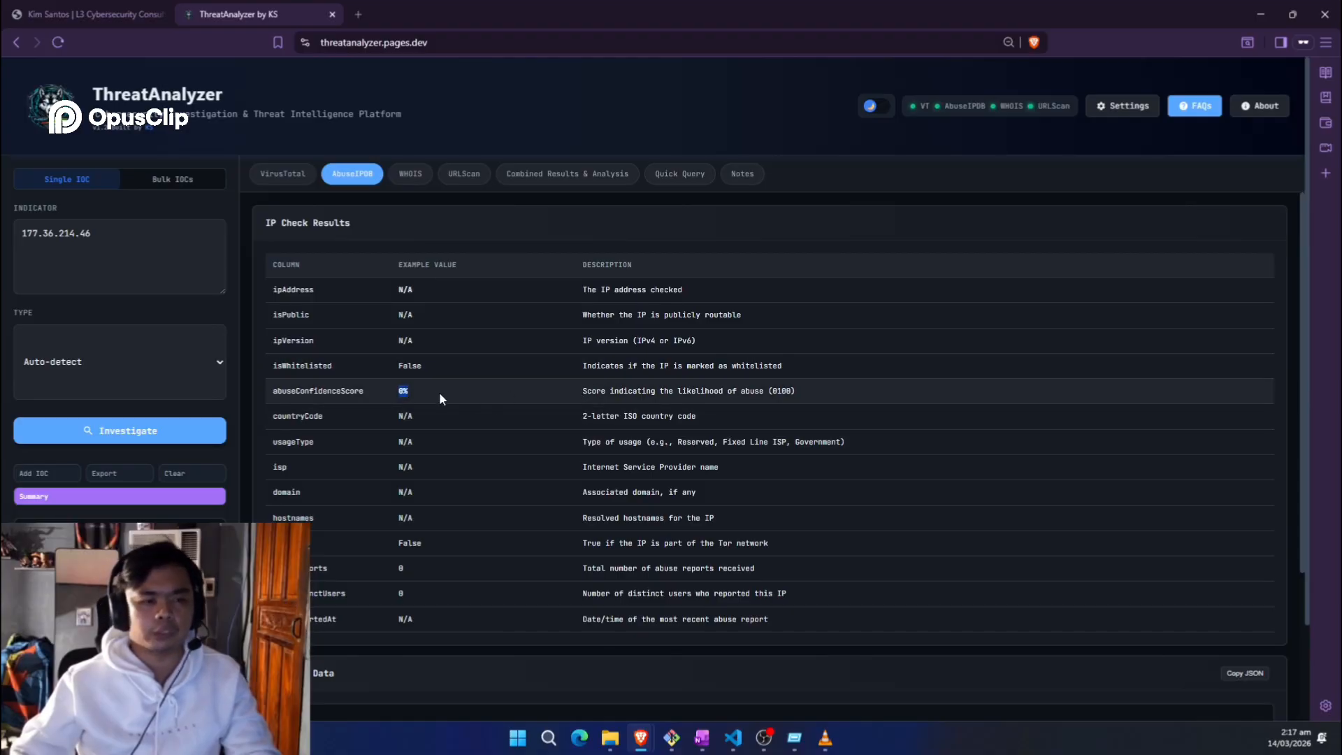
double_click(407, 617)
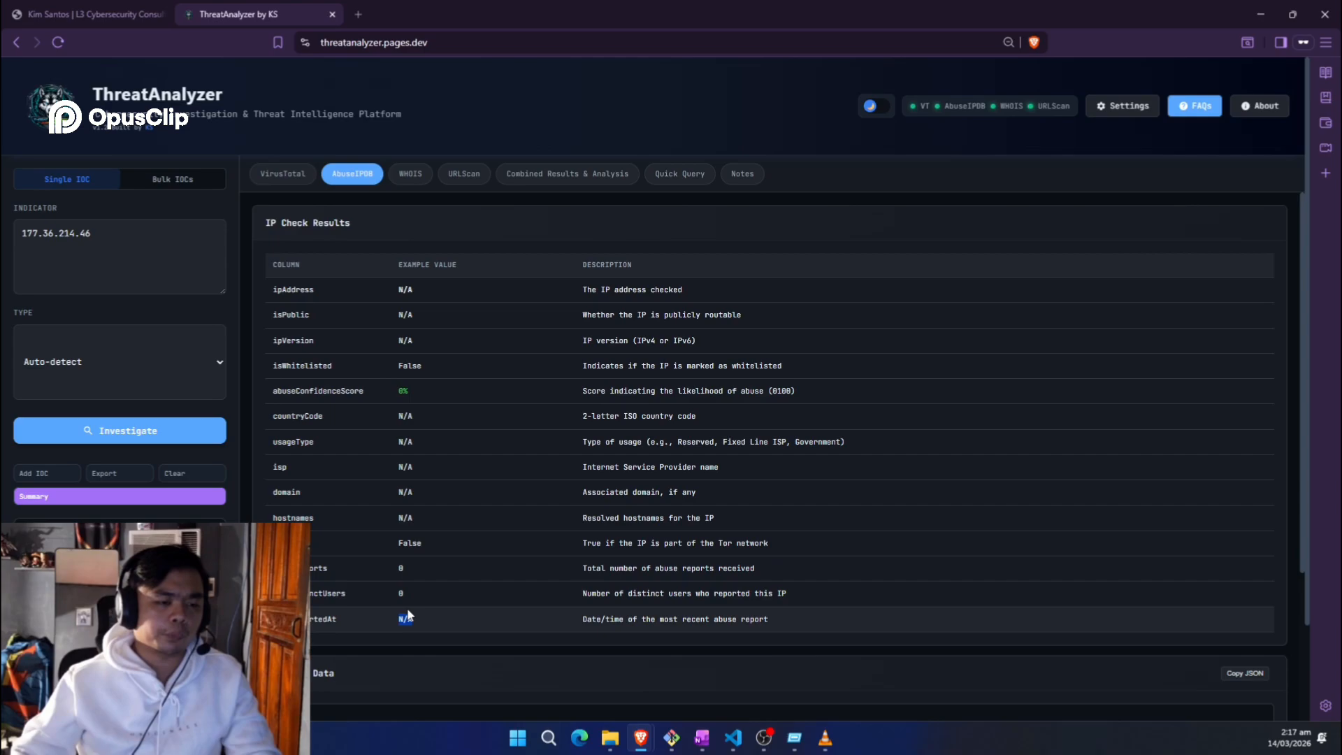
double_click(410, 544)
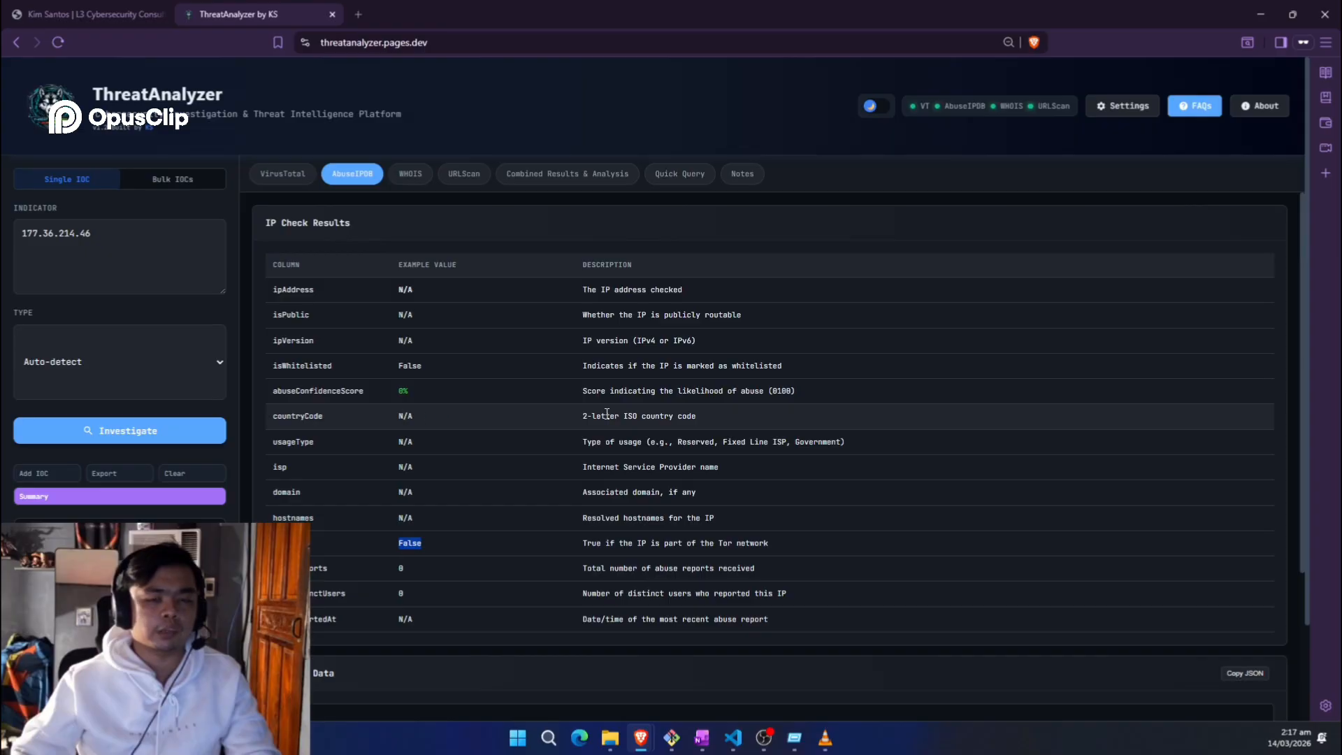
scroll(388, 413, down, 3)
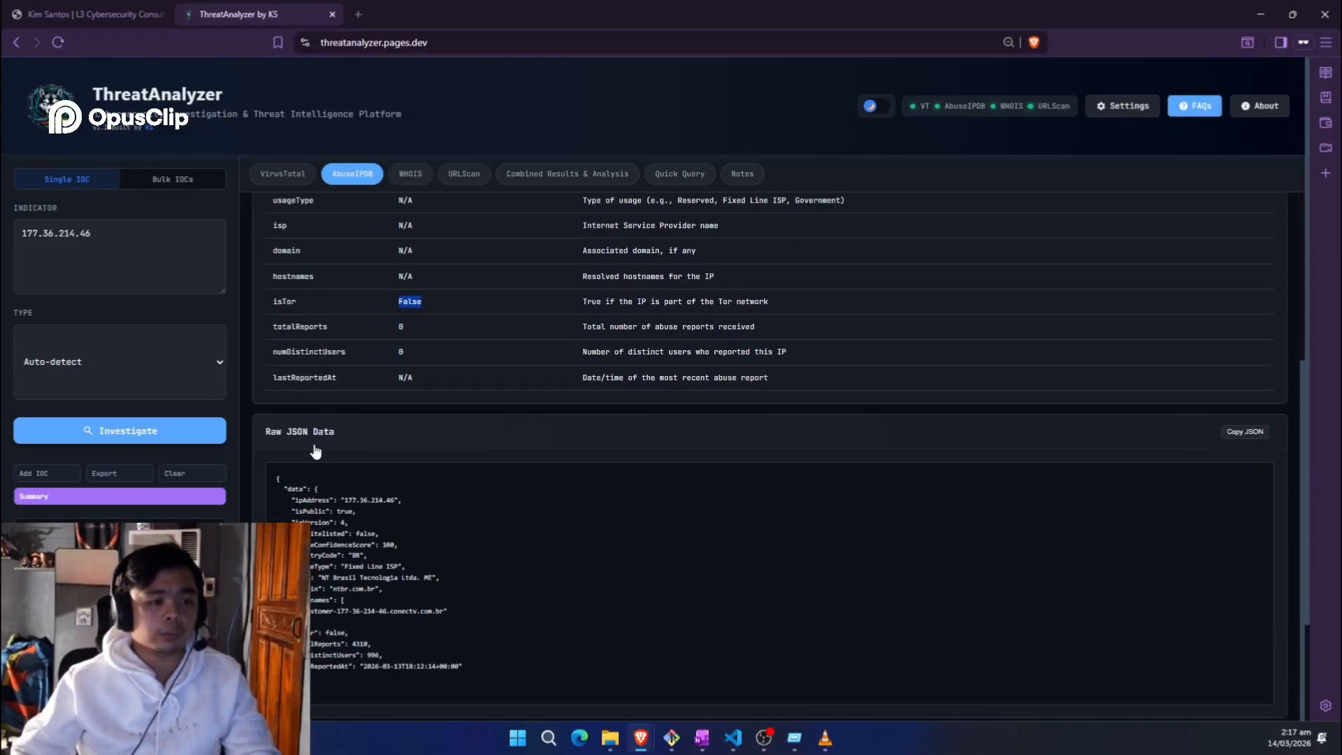
scroll(378, 531, down, 2)
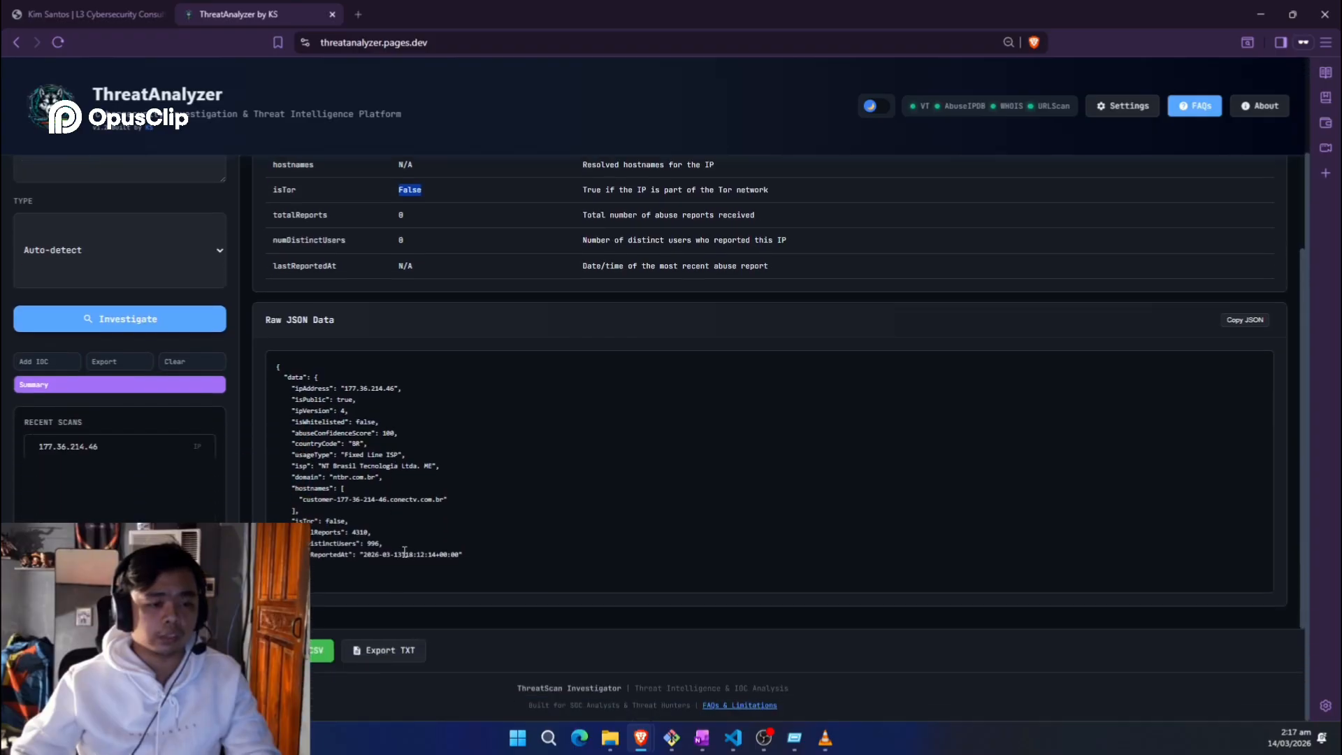
double_click(336, 520)
Step: Step through the WHOIS and URLScan tabs to the Combined Results' MALICIOUS verdict
scroll(413, 279, up, 10)
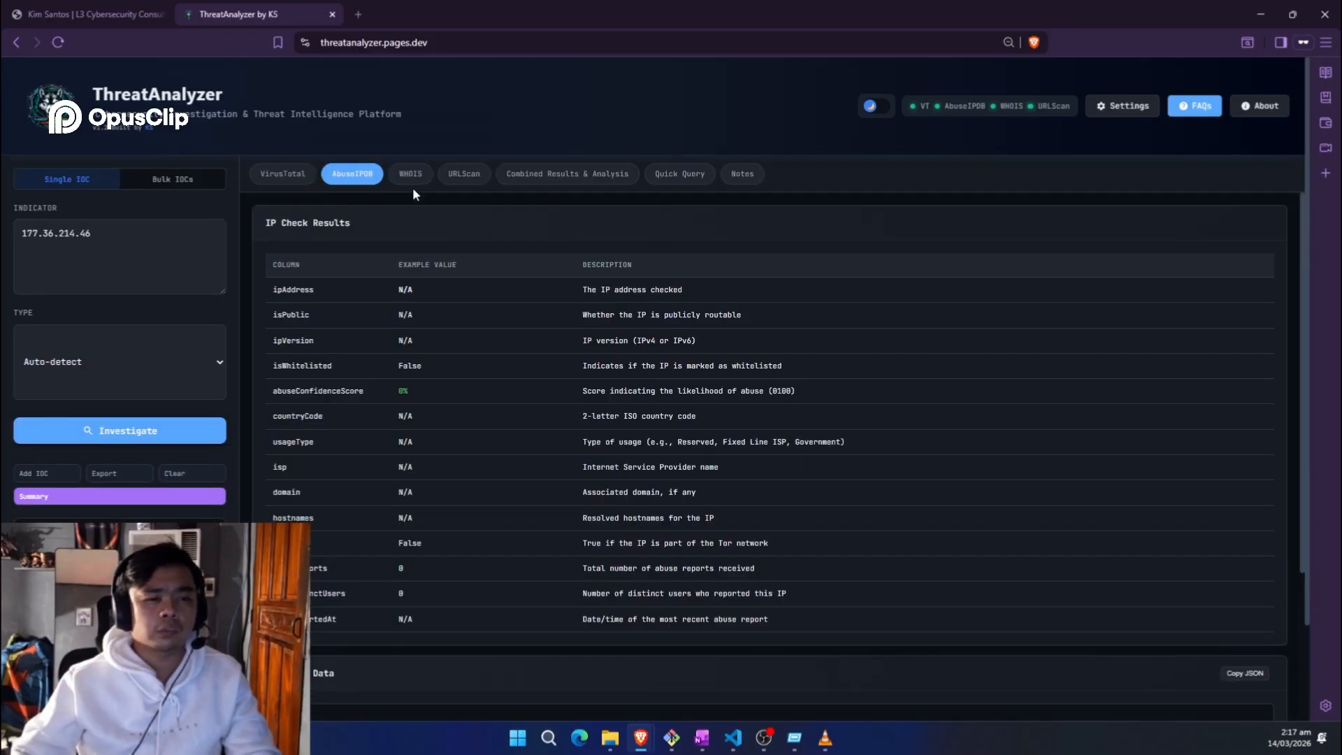
click(411, 176)
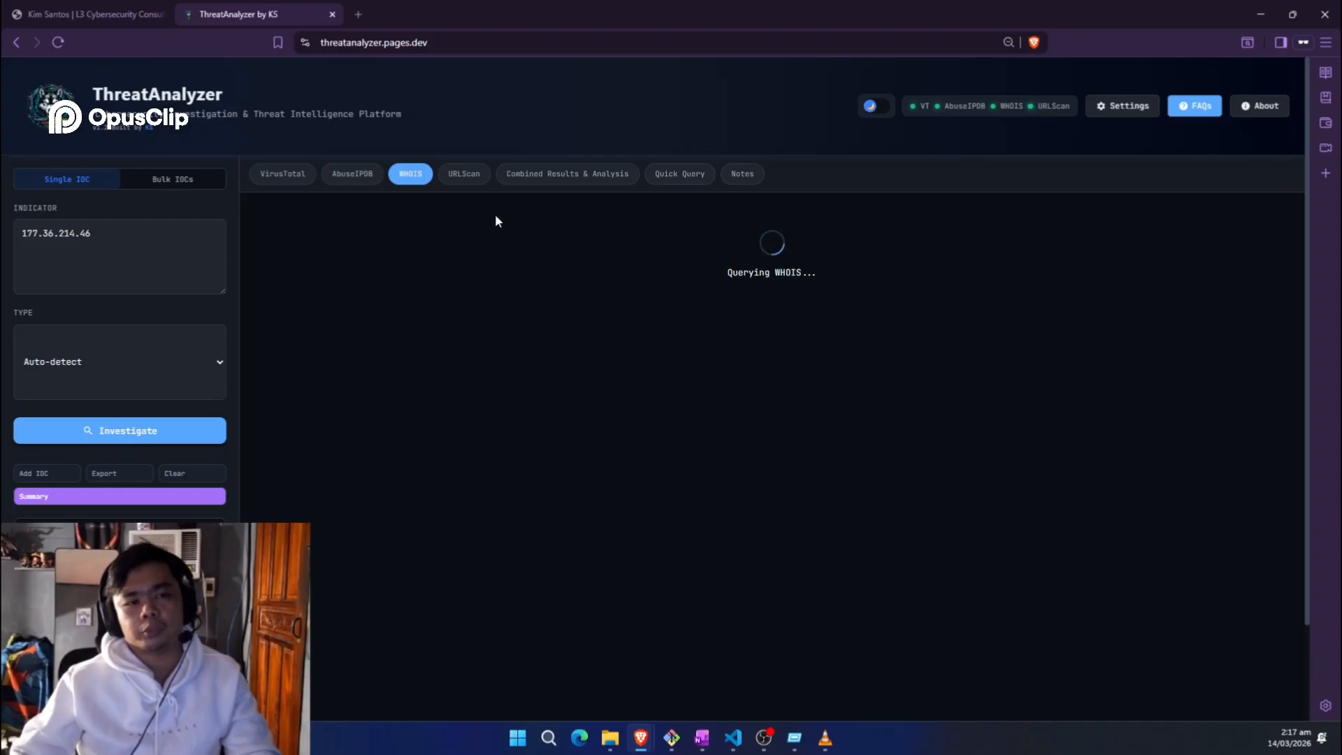
click(470, 177)
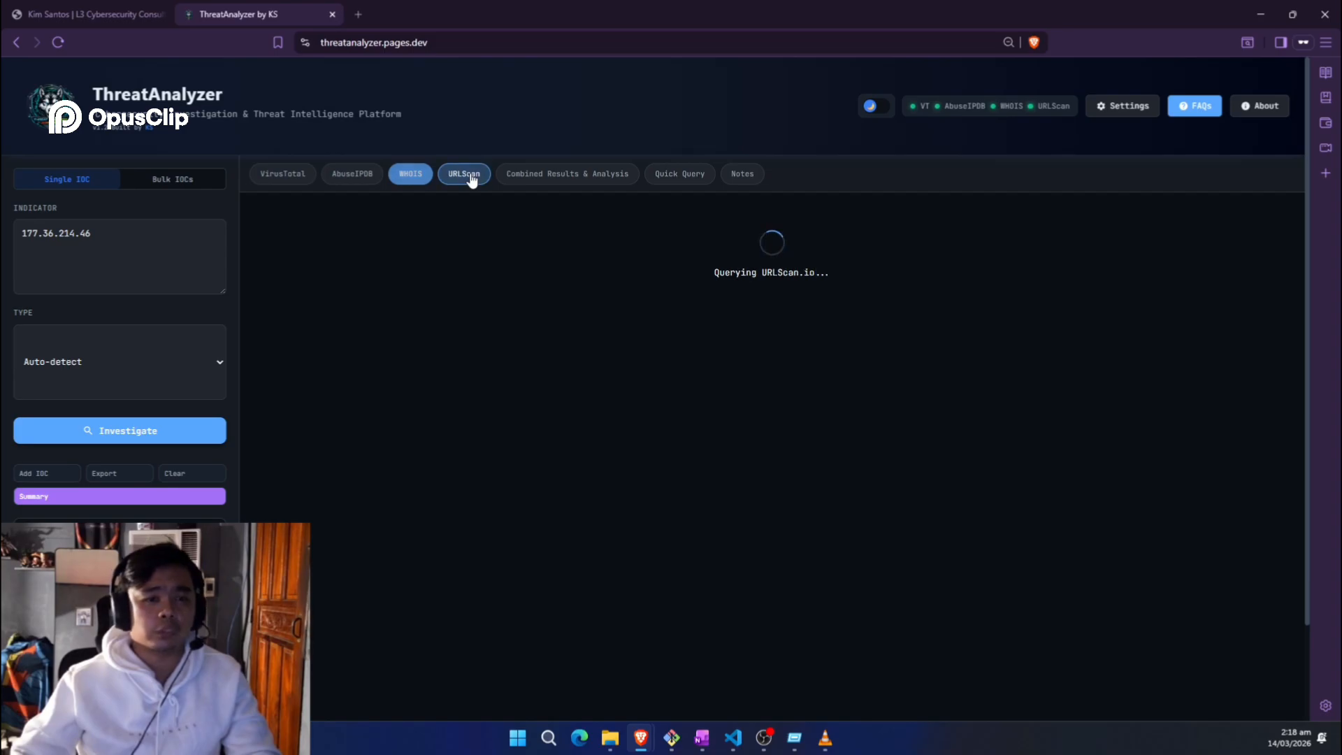
click(550, 178)
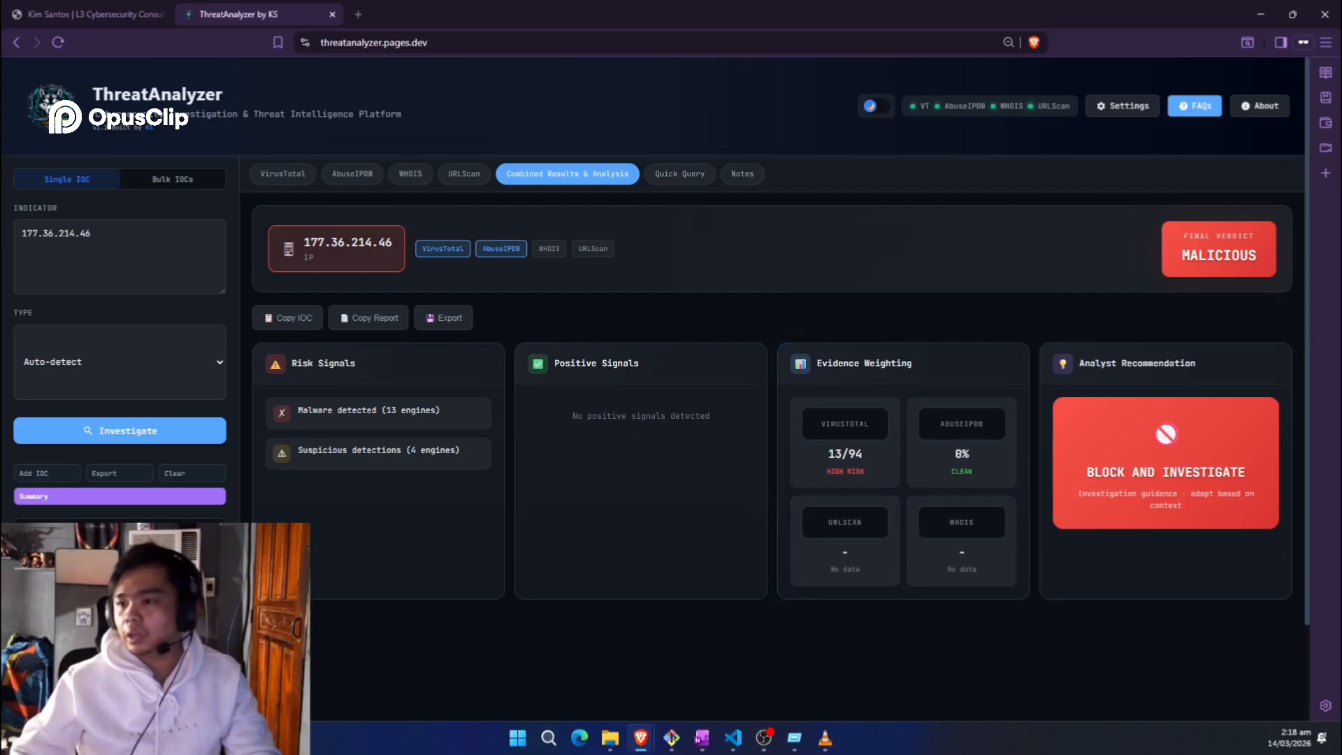
key(alt+Tab)
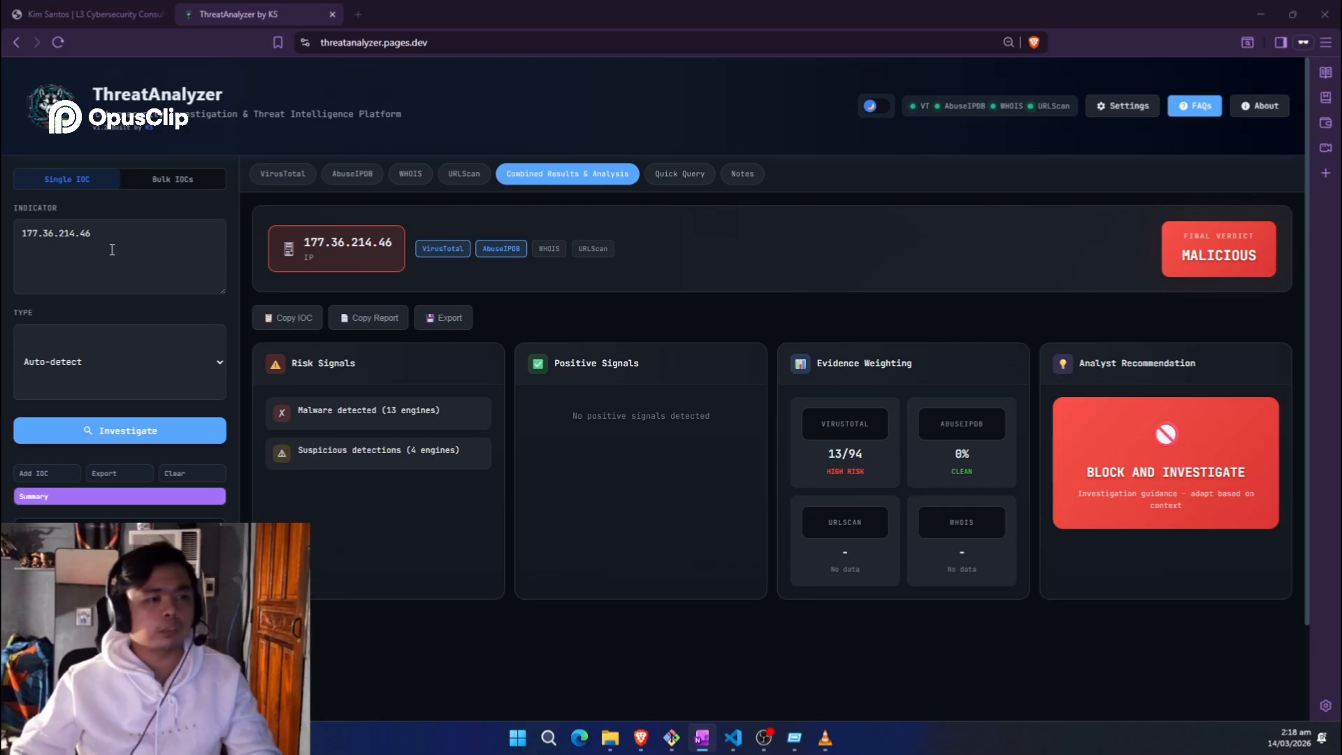
Step: Replace the indicator with thedailyoutput.com, investigate it, and review its 3/94 VirusTotal detections
click(136, 251)
key(ctrl+a)
text(thedailyoutput.com)
click(168, 431)
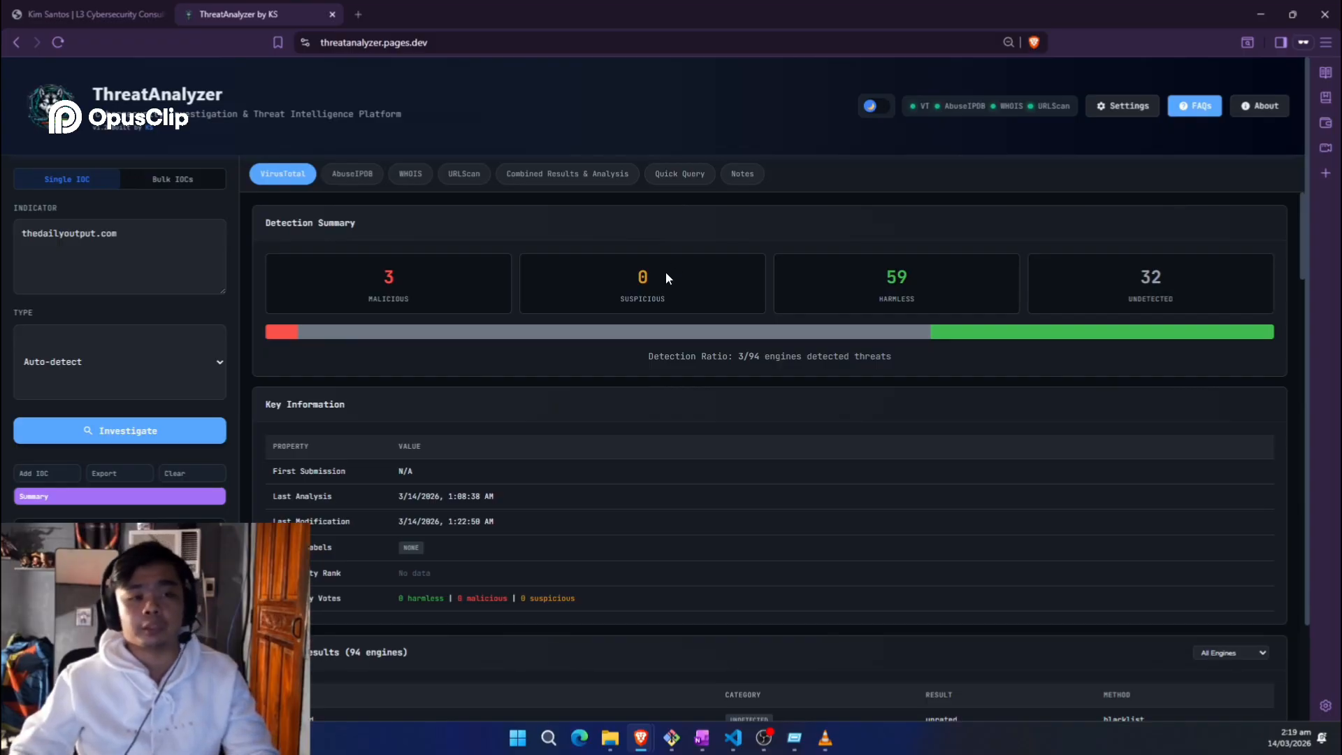
scroll(485, 448, down, 10)
scroll(383, 255, up, 10)
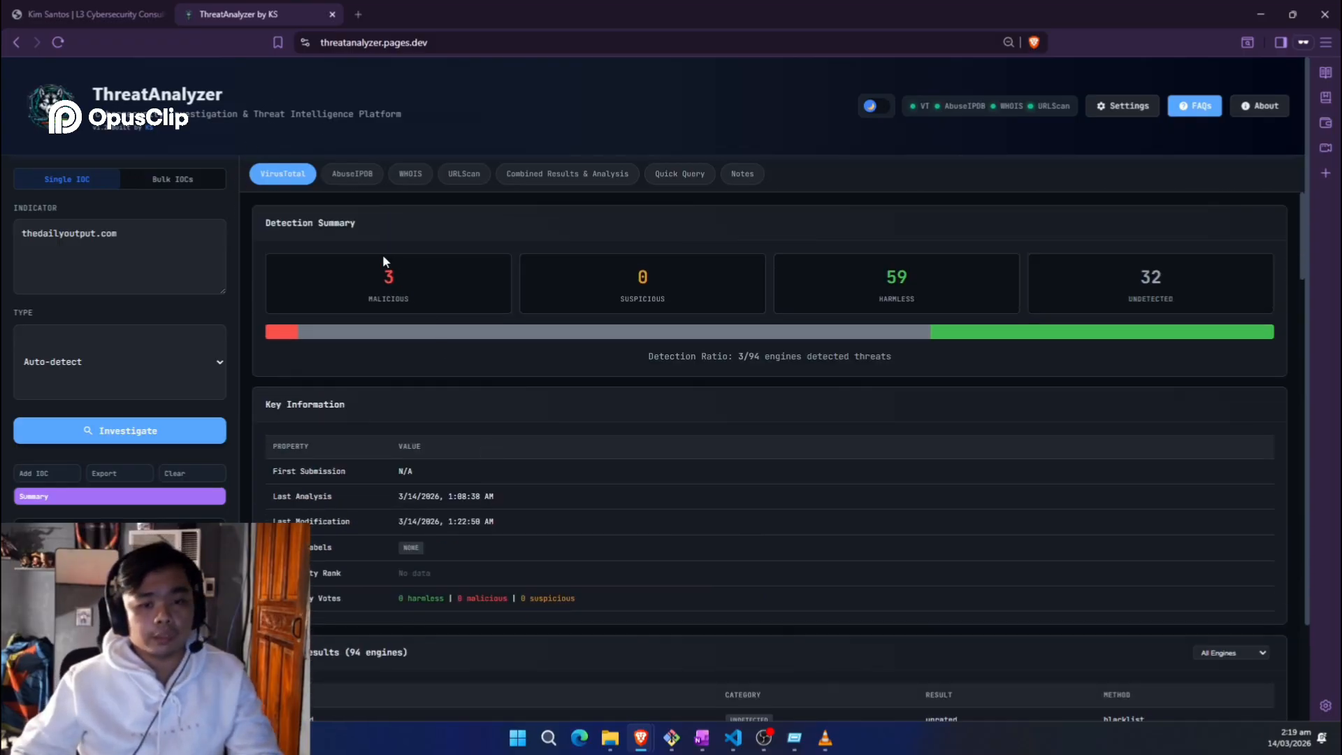
click(341, 179)
Step: Compare thedailyoutput.com's WHOIS and URLScan findings, then read its SUSPICIOUS combined verdict
click(423, 176)
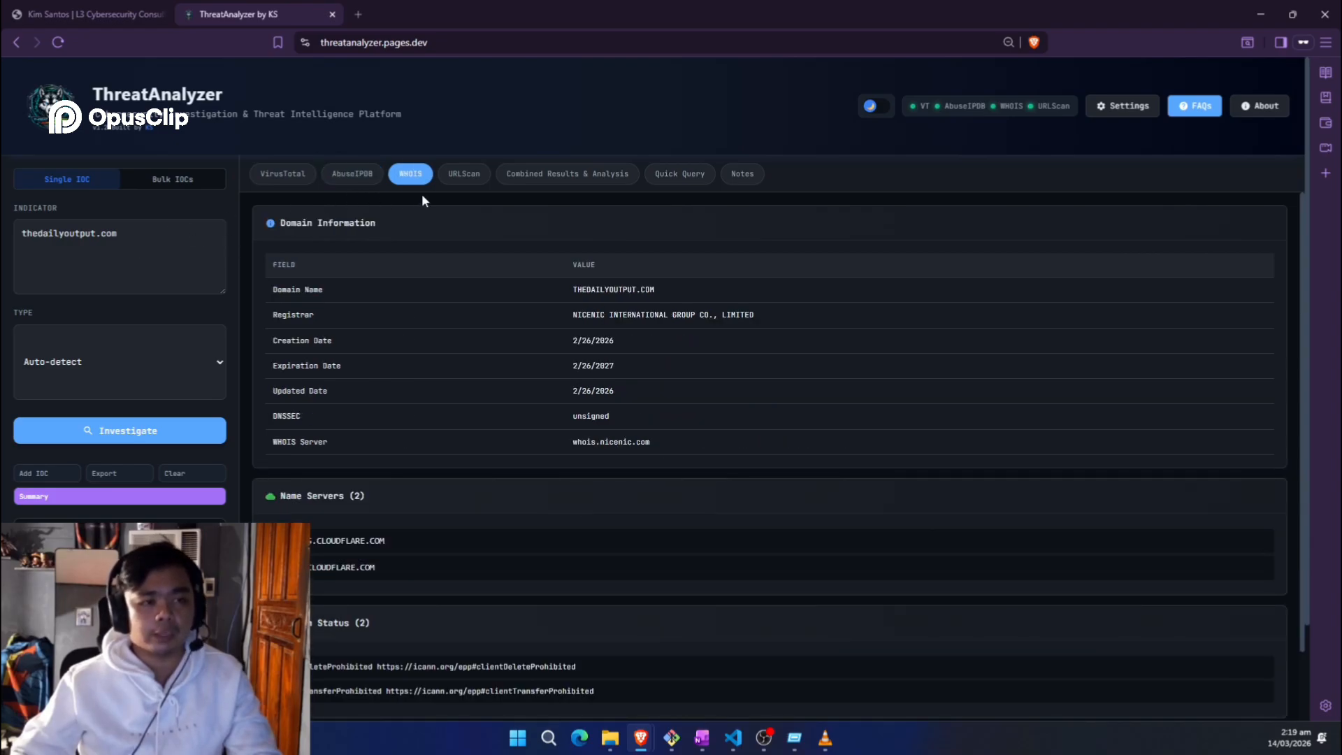
click(480, 174)
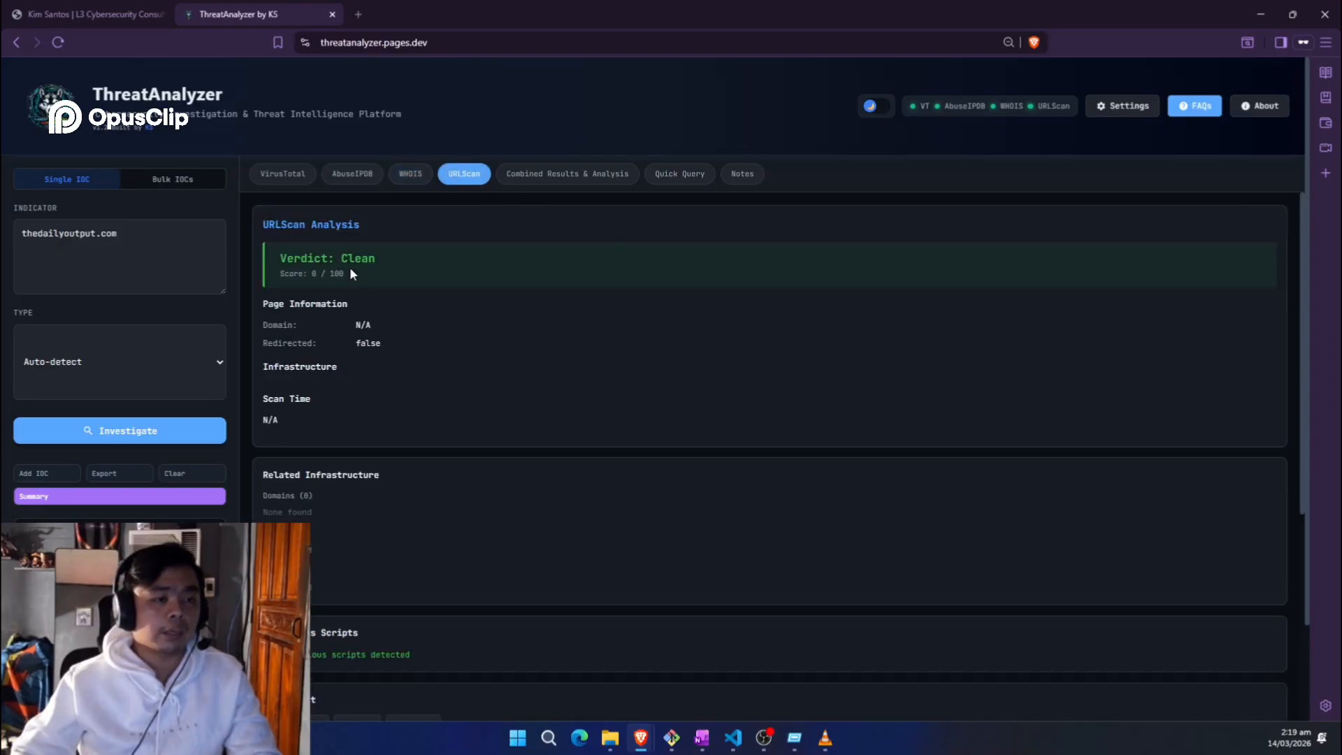
triple_click(396, 260)
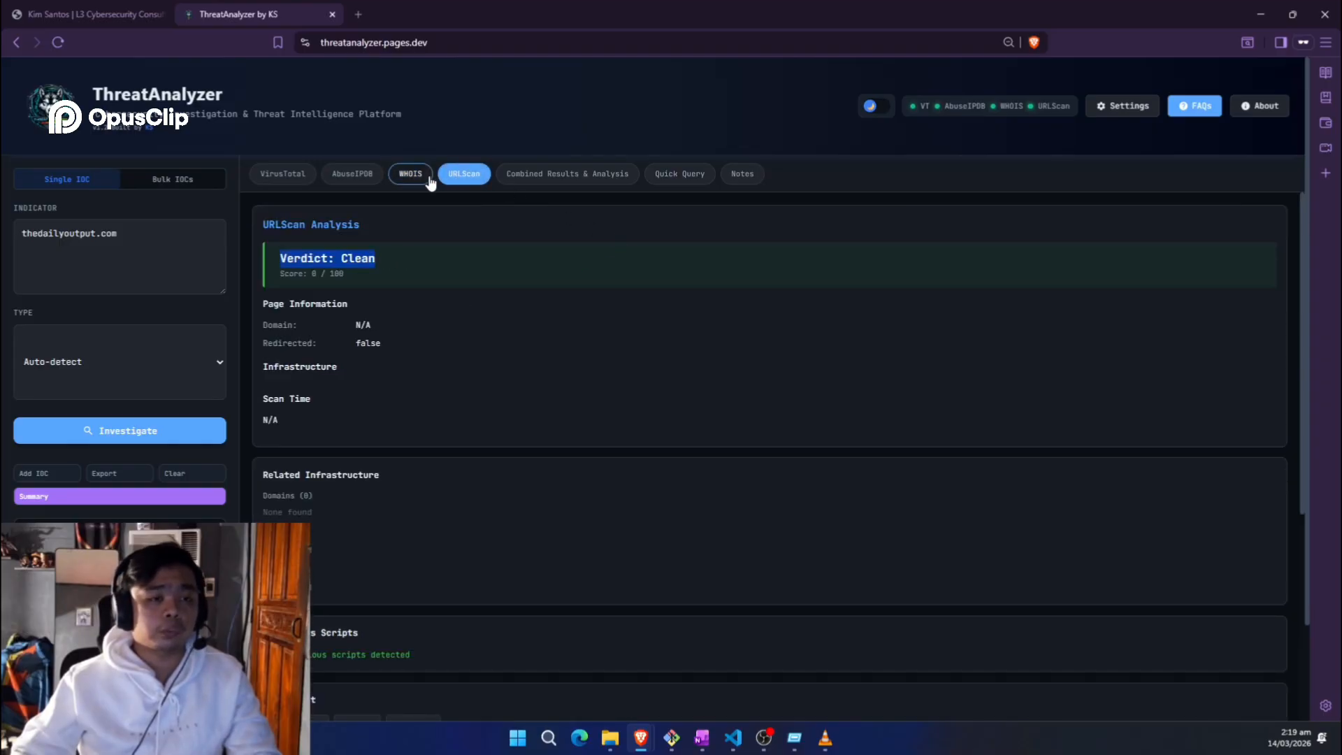
click(427, 177)
click(468, 176)
click(462, 259)
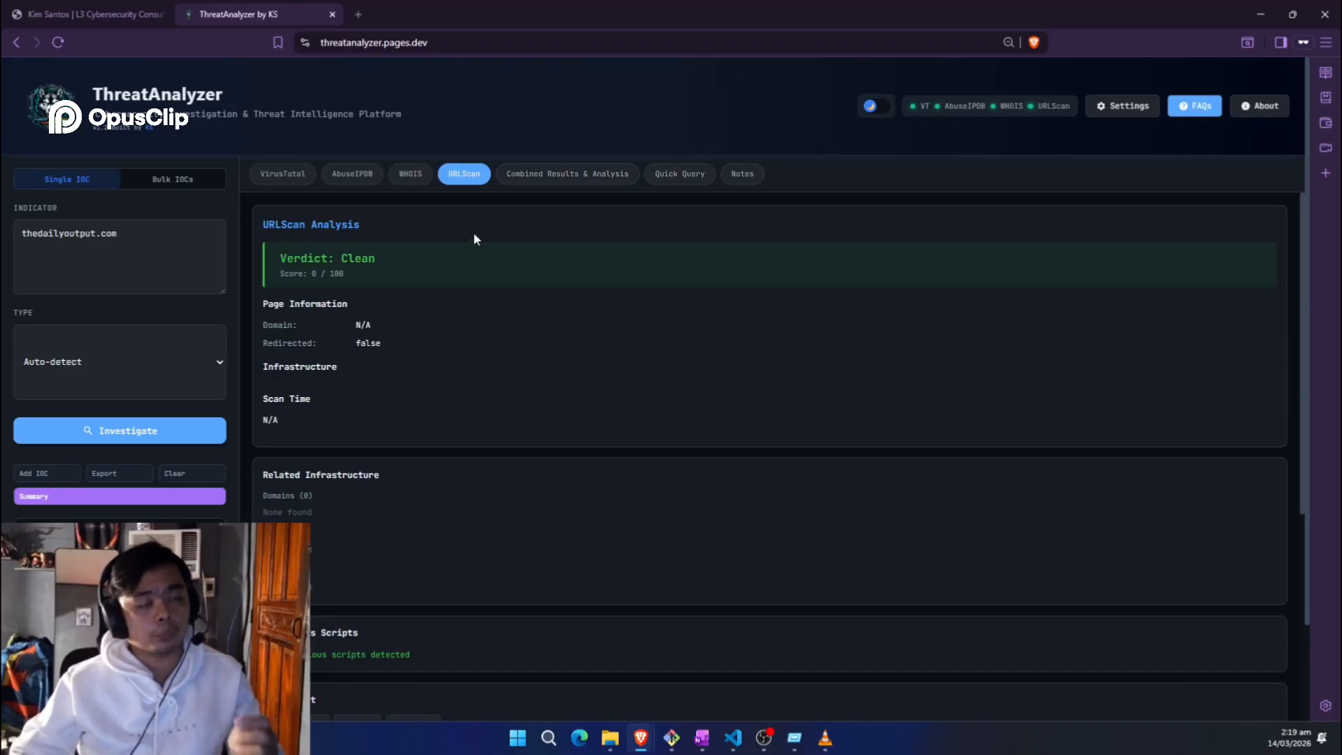
click(563, 176)
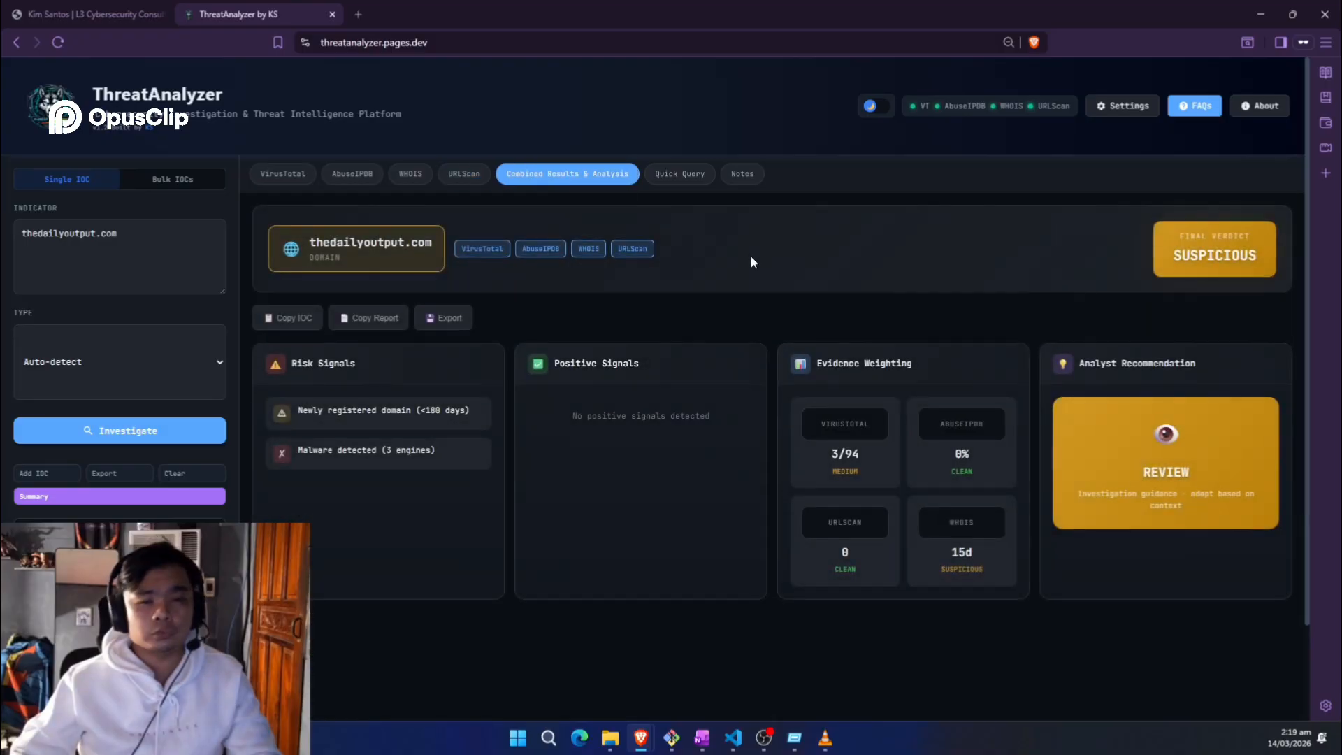
triple_click(603, 415)
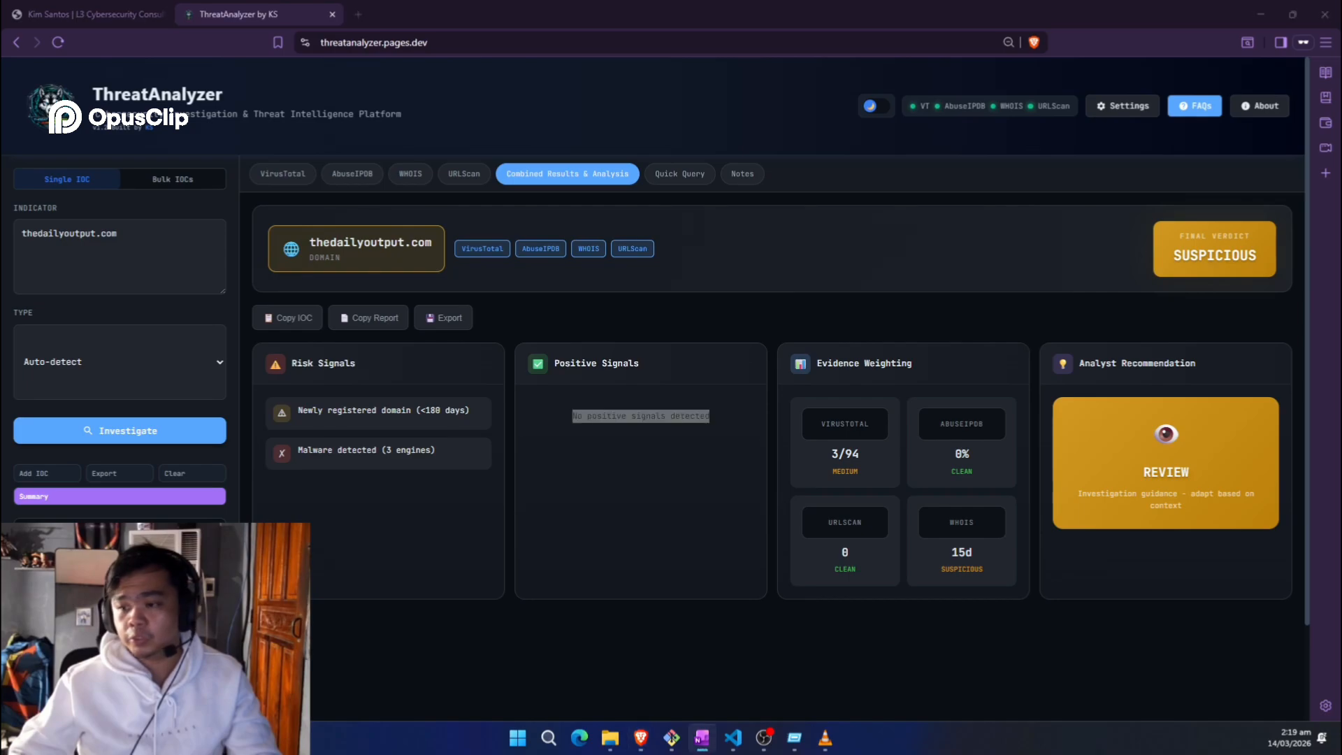
Step: Replace the indicator with the pasted .onion address and investigate it
click(135, 257)
key(ctrl+a)
text(ciadotgov4sjwlzihbbgxnqg3xiyrg7so2r2o3lt5wz5ypk4sxyjstad.onion)
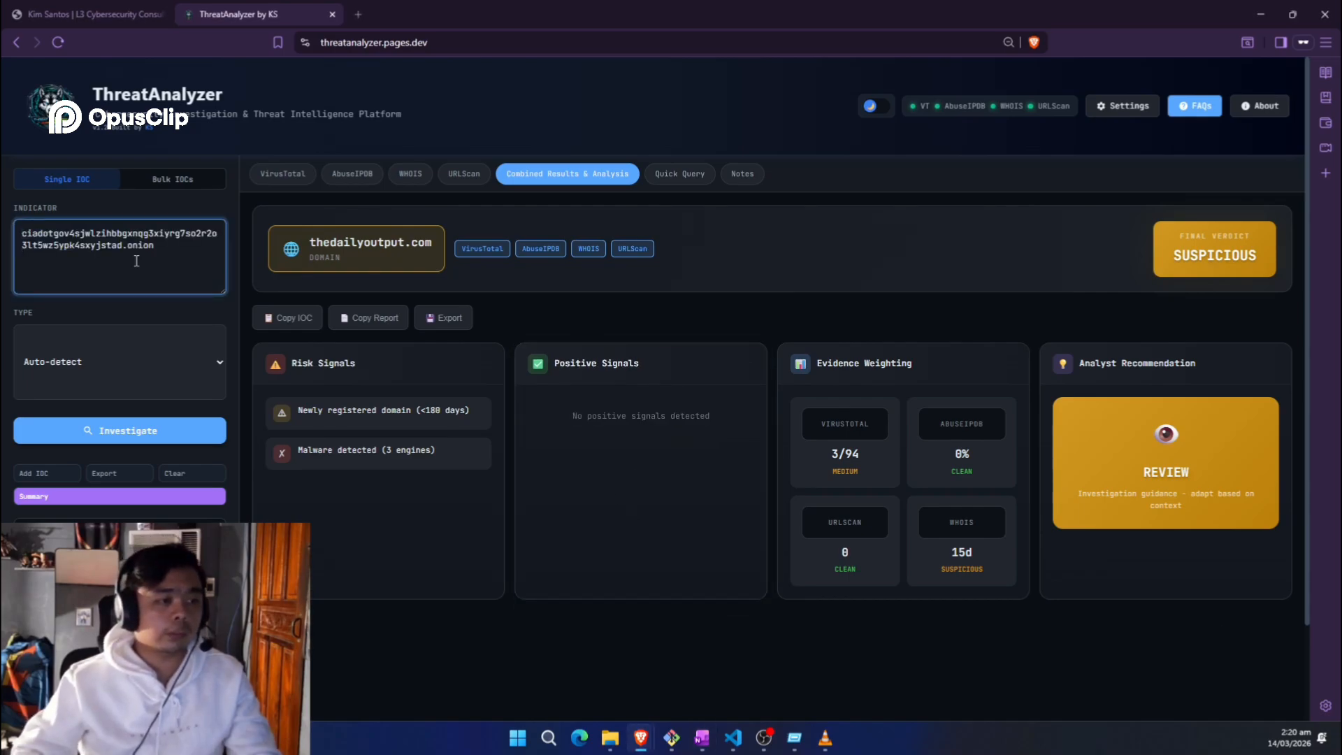
click(515, 311)
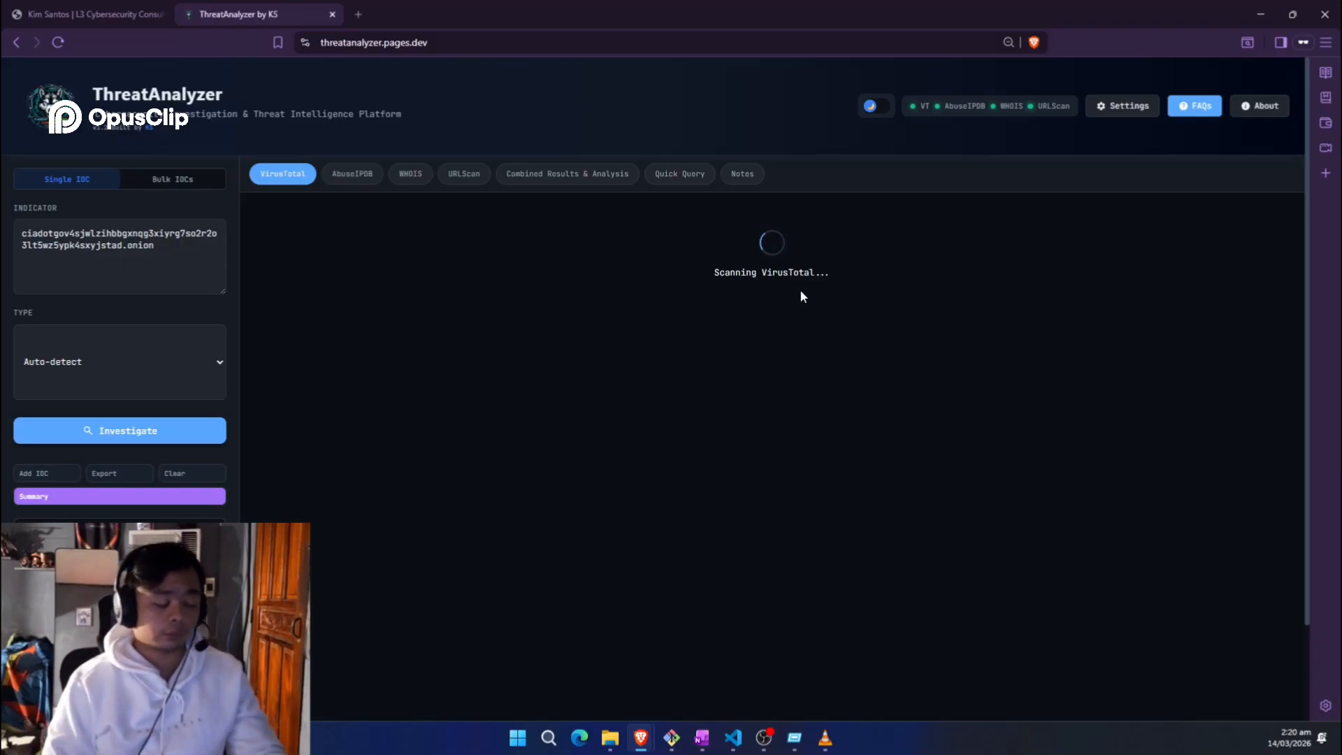
Step: Filter the VirusTotal engine results to Malicious Only, then bring up the AbuseIPDB results
scroll(458, 390, down, 3)
scroll(413, 275, up, 3)
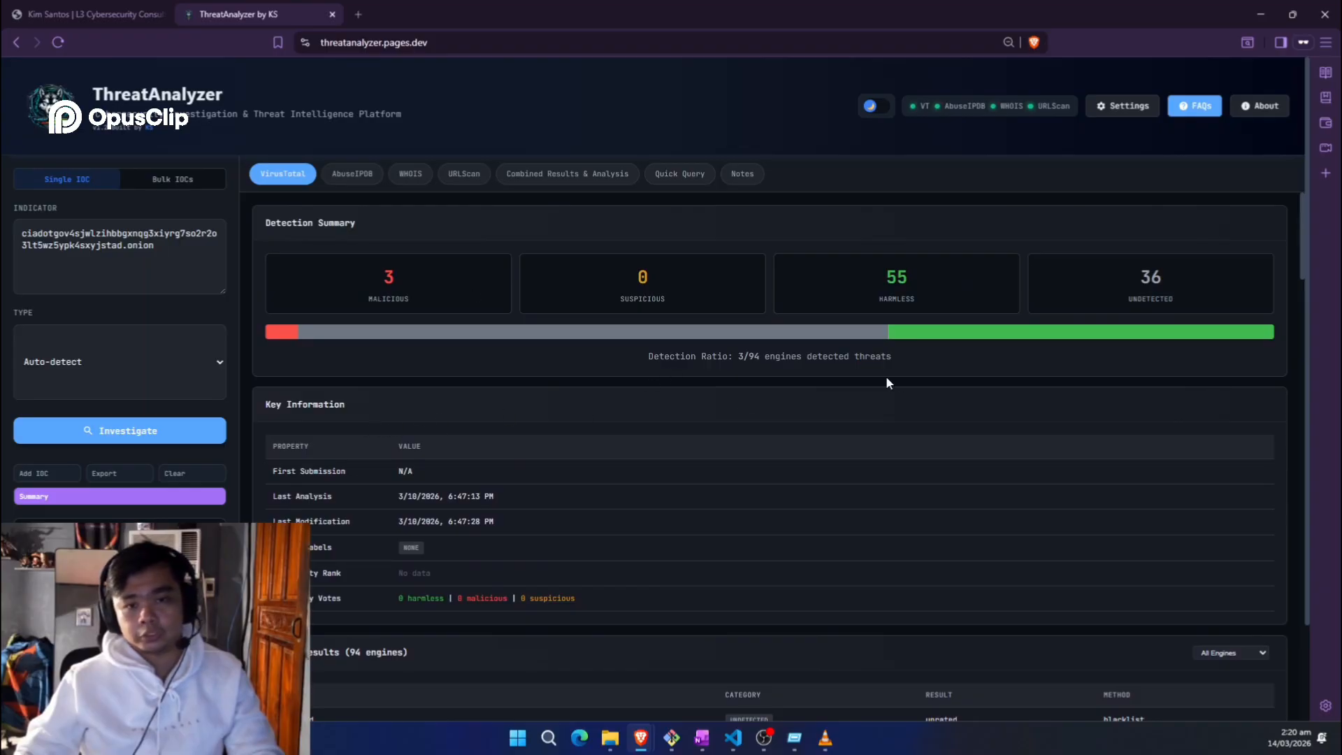
scroll(1068, 339, down, 5)
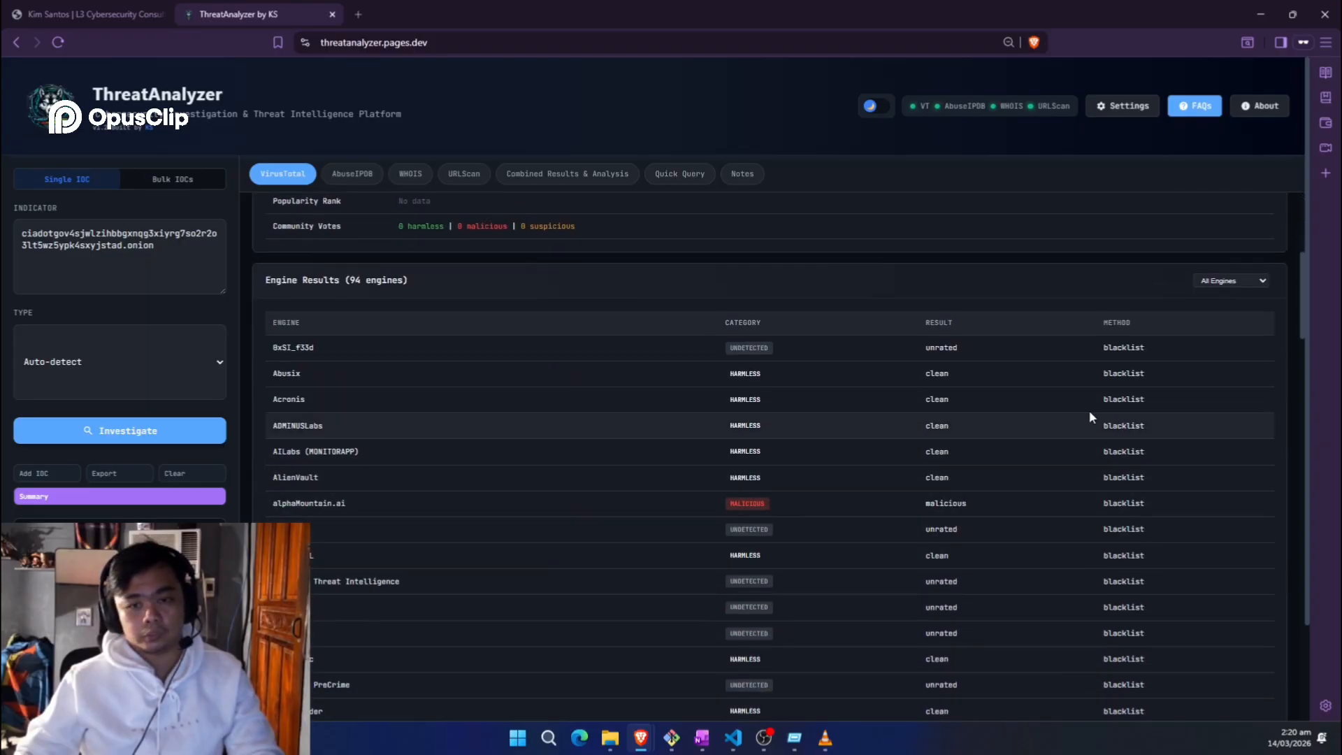
click(1222, 280)
click(1216, 314)
scroll(825, 406, up, 5)
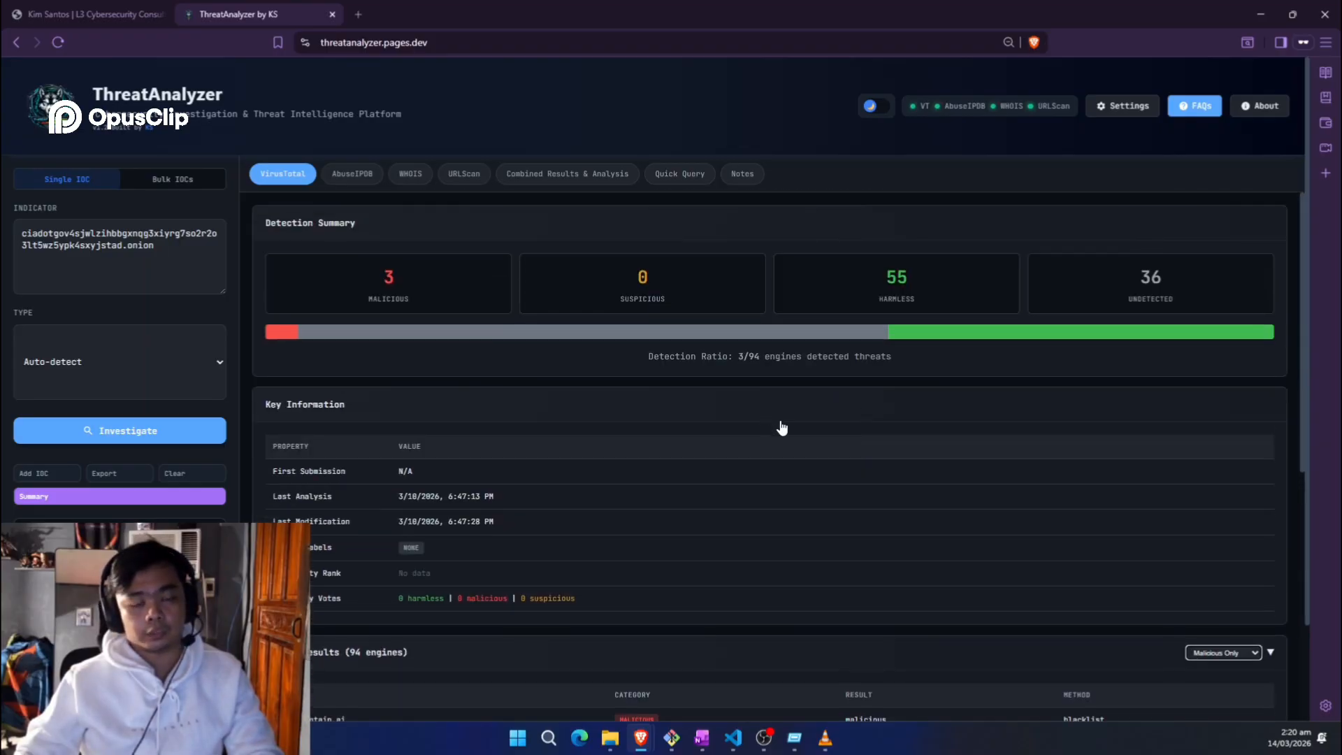
scroll(878, 452, down, 1)
scroll(859, 430, up, 1)
scroll(860, 429, up, 1)
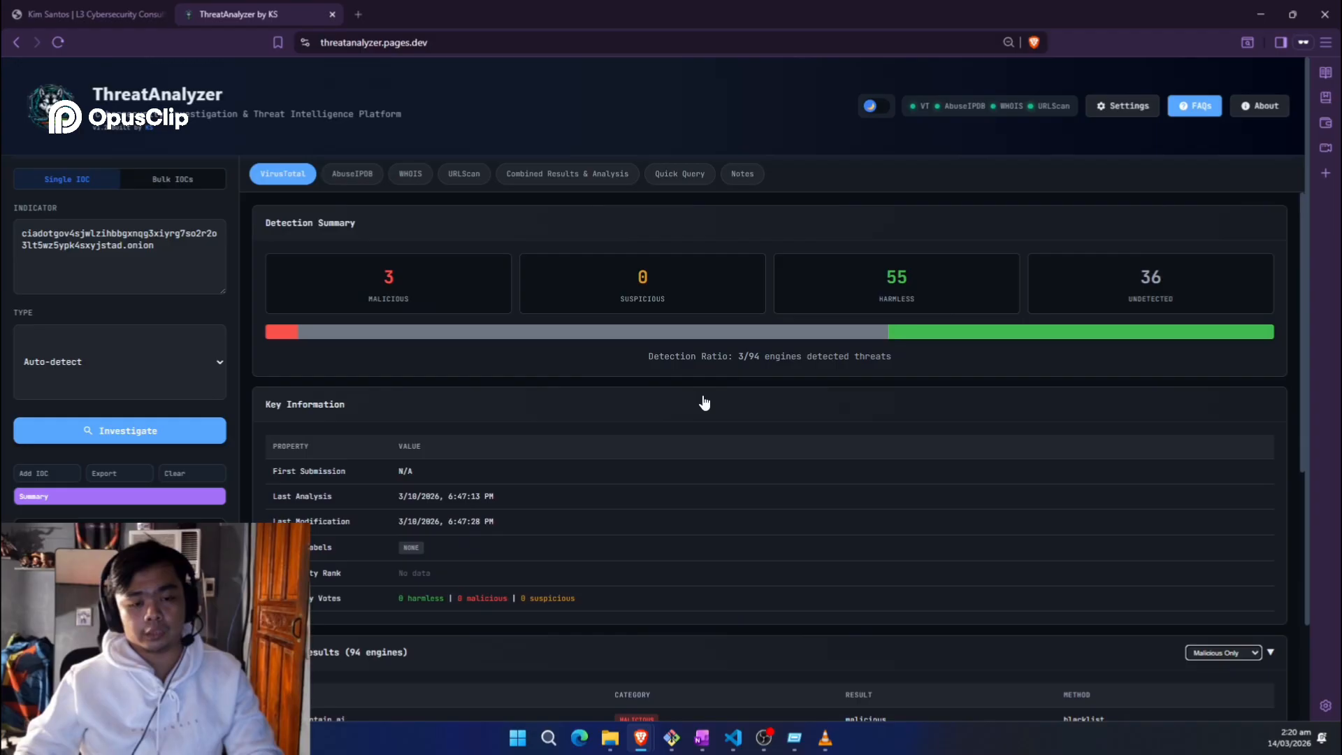
click(352, 174)
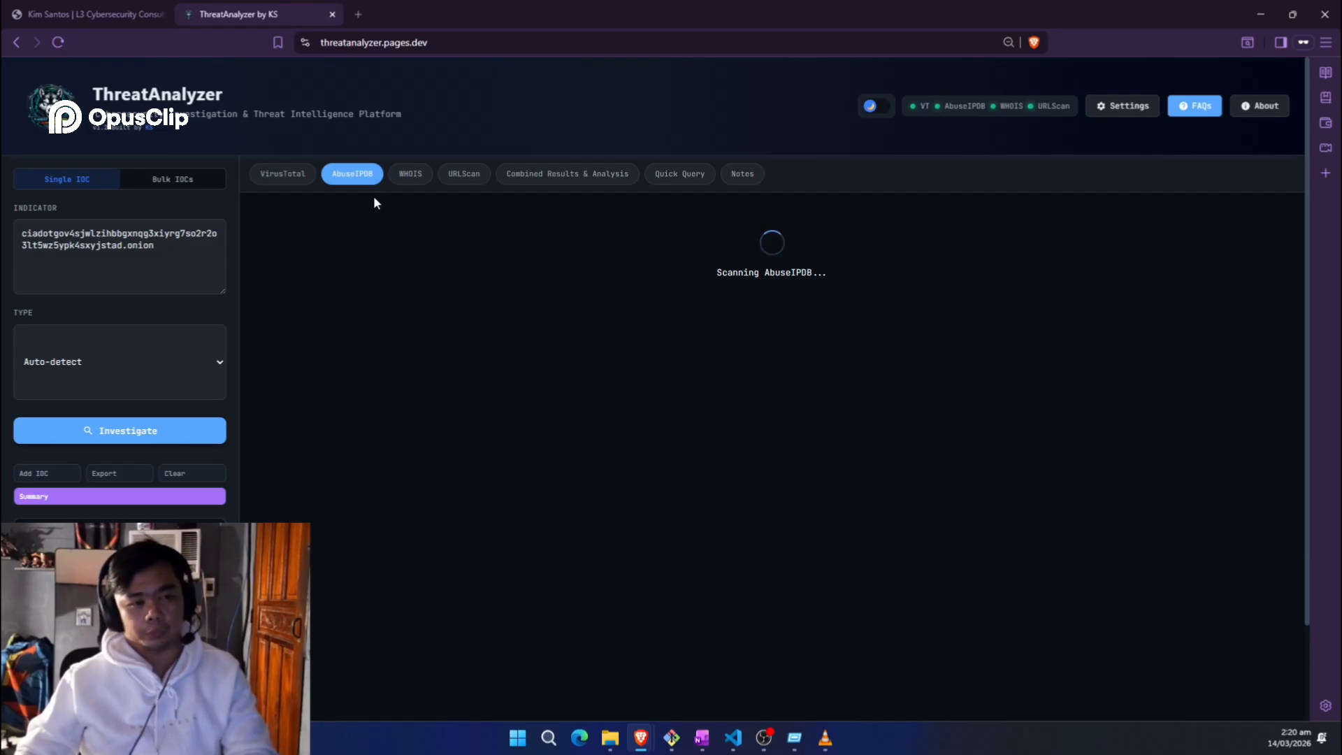
Step: Look up the .onion address on abuseipdb.com in a private window, confirming it can't resolve
key(ctrl+shift+n)
text(a)
key(Return)
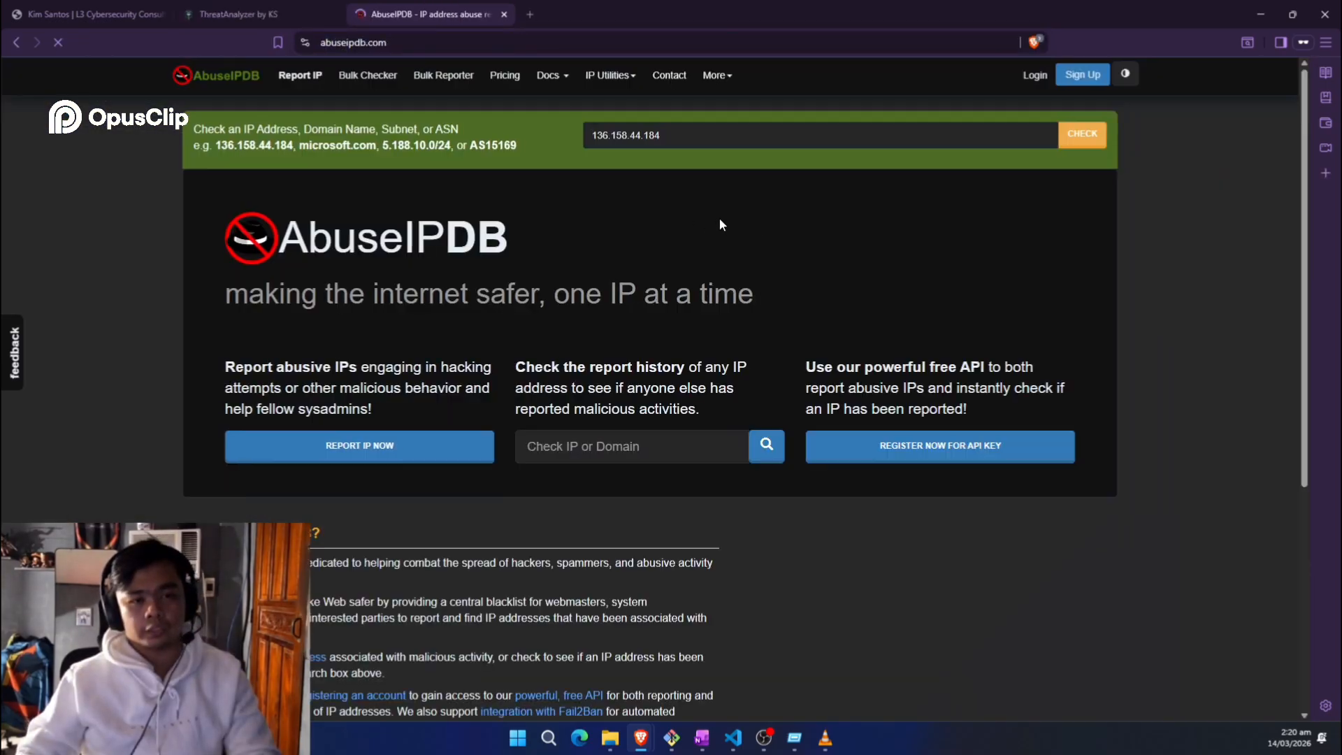
click(733, 146)
text(ciadotgov4sjwlzihbbgxnqg3xiyrg7so2r2o3lt5wz5ypk4sxyjstad.onion)
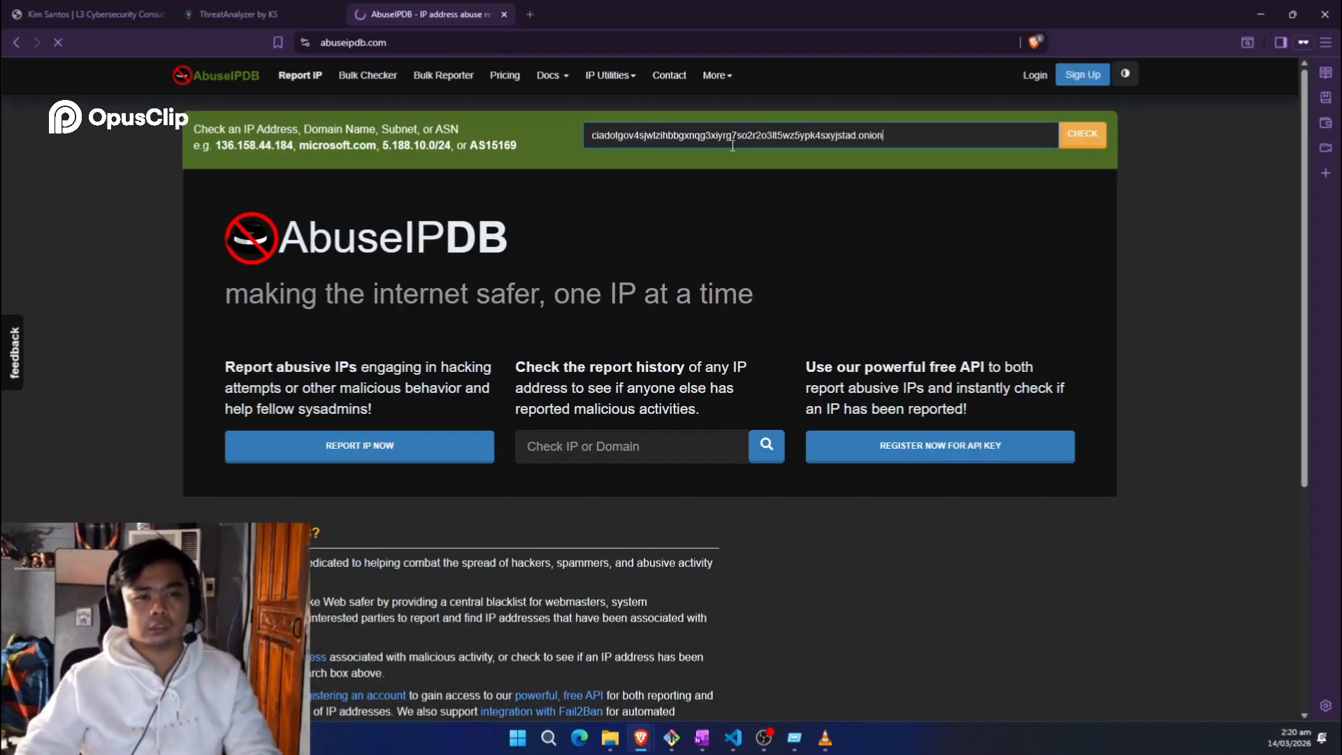
triple_click(426, 131)
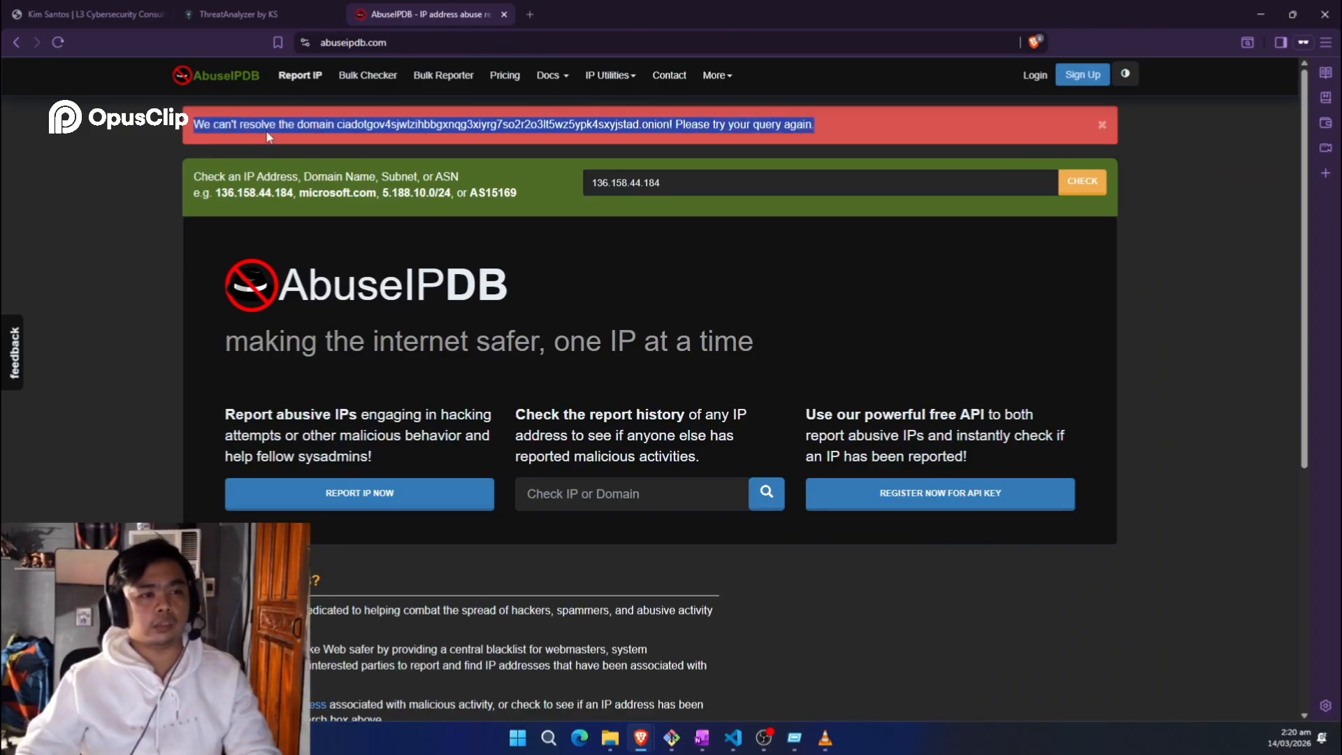
key(ctrl+w)
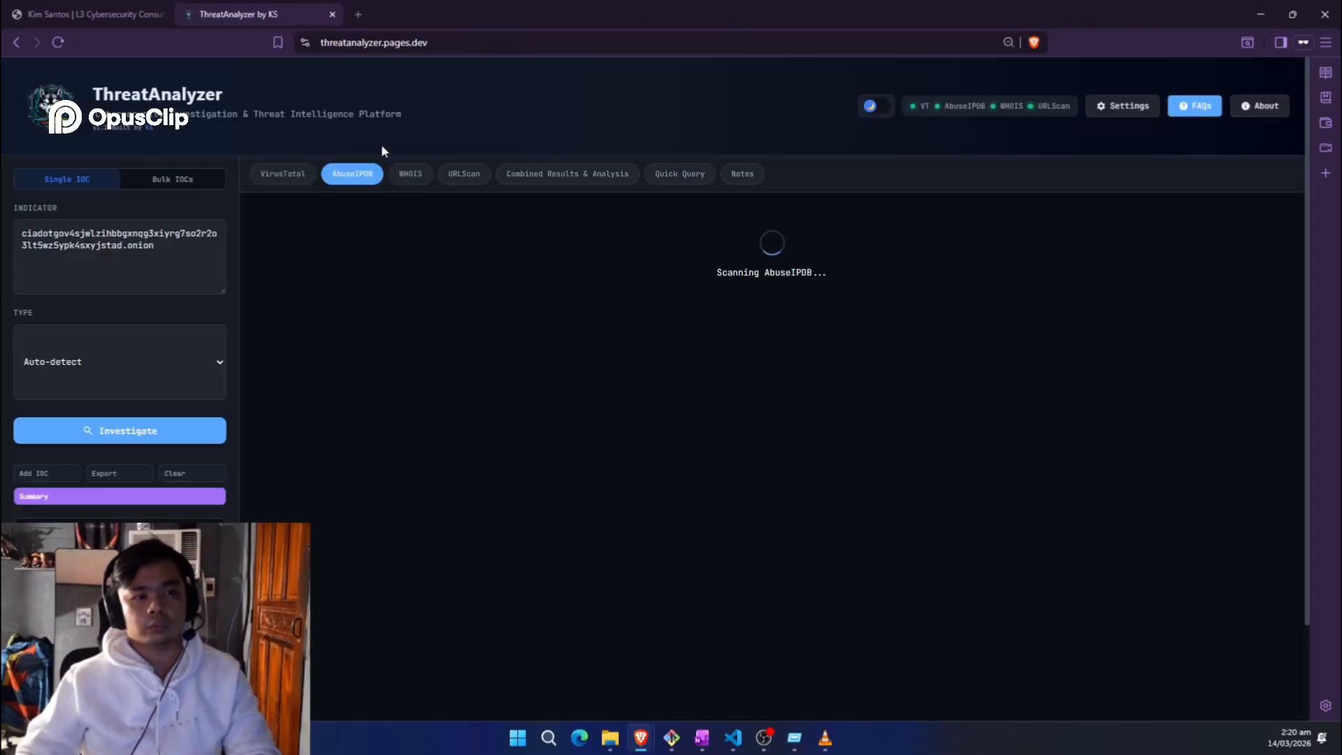
Step: Check the .onion address's empty WHOIS data and its Clean 0/100 URLScan verdict
click(416, 183)
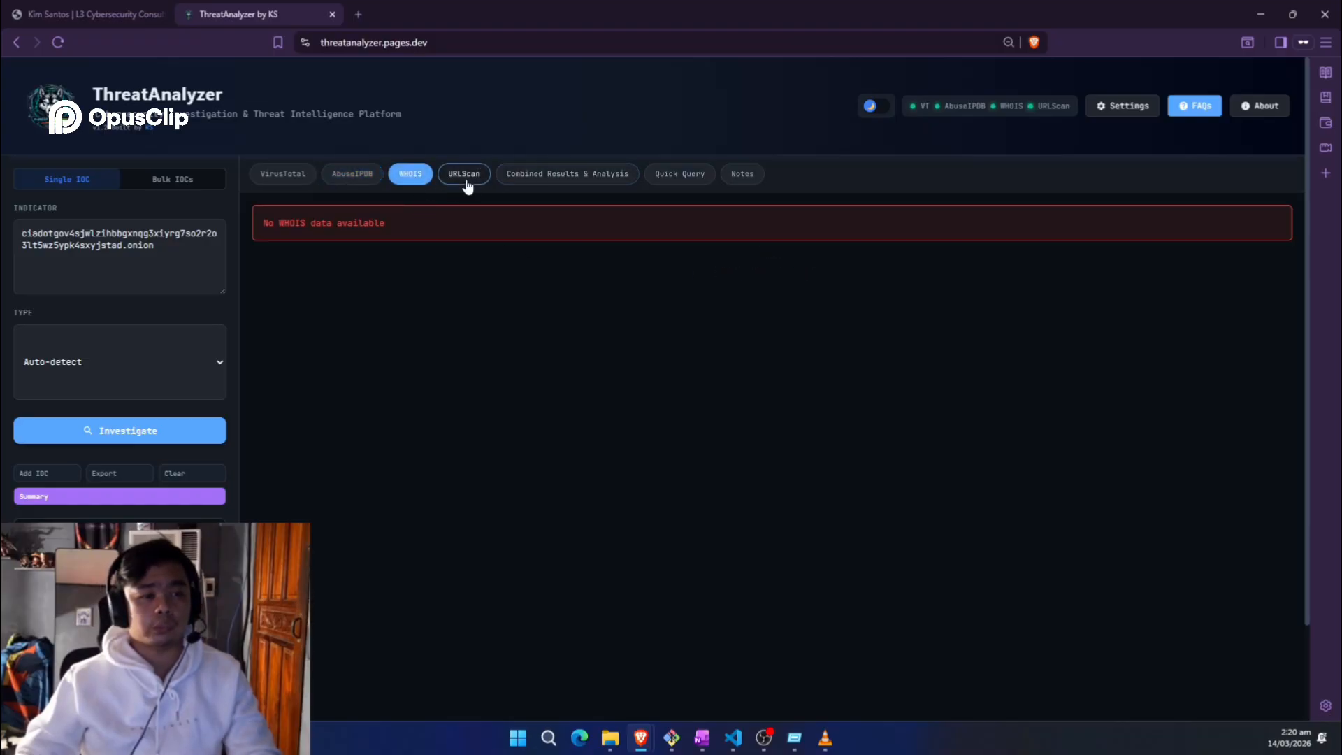
key(ctrl+shift+n)
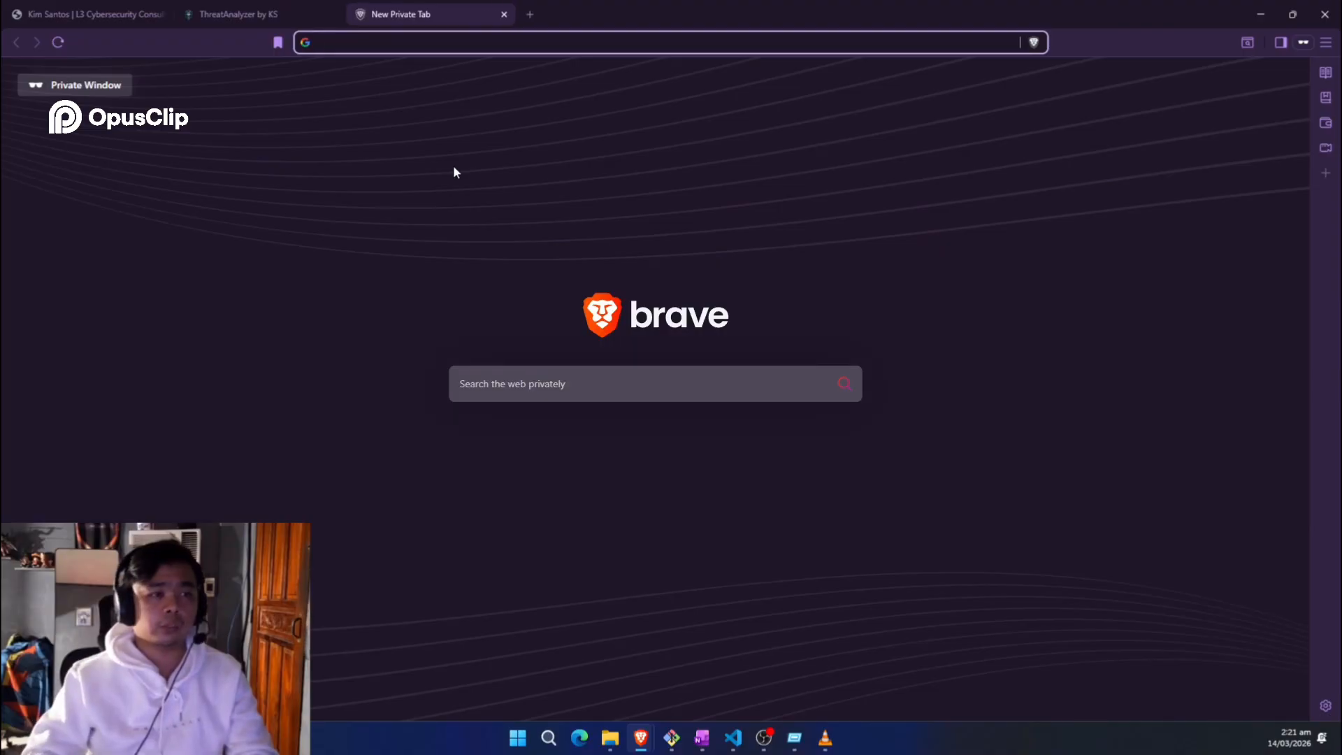
key(ctrl+w)
click(453, 174)
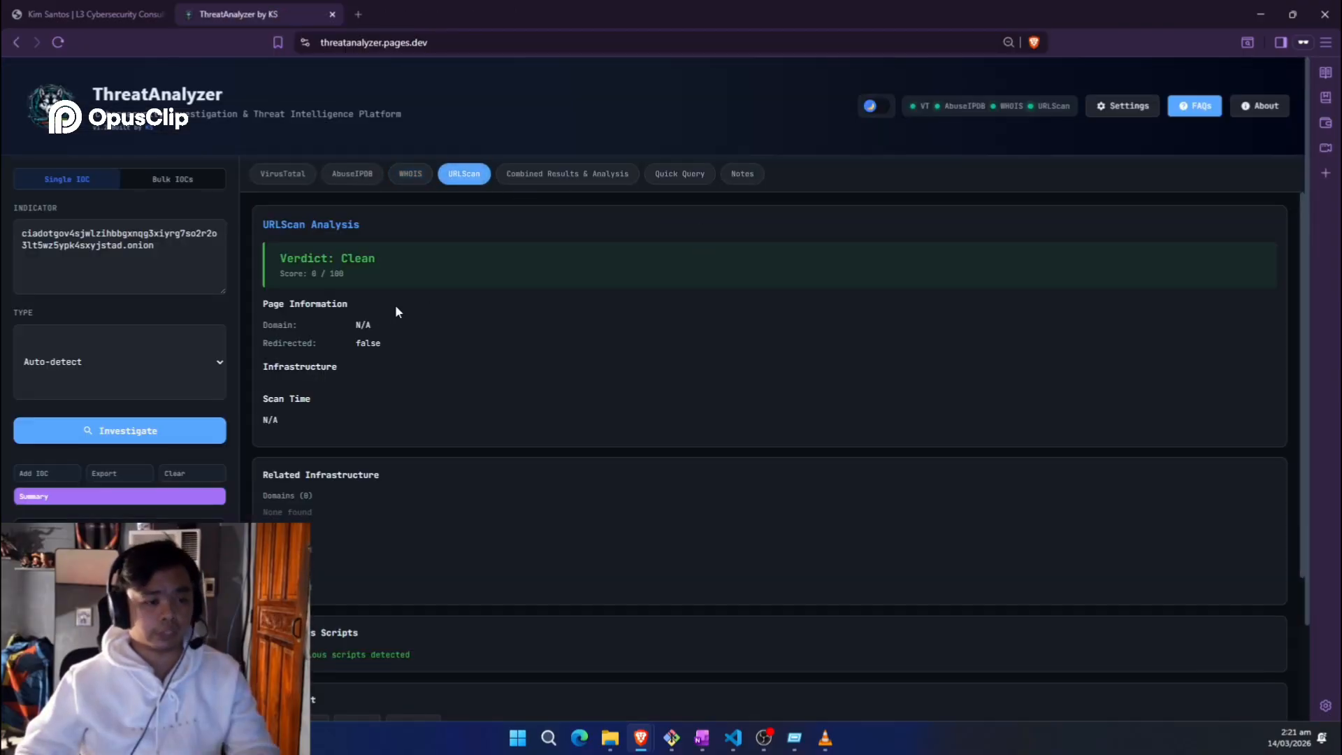
Step: Read the .onion domain's combined analysis, highlighting its SUSPICIOUS verdict and REVIEW recommendation
scroll(395, 310, down, 3)
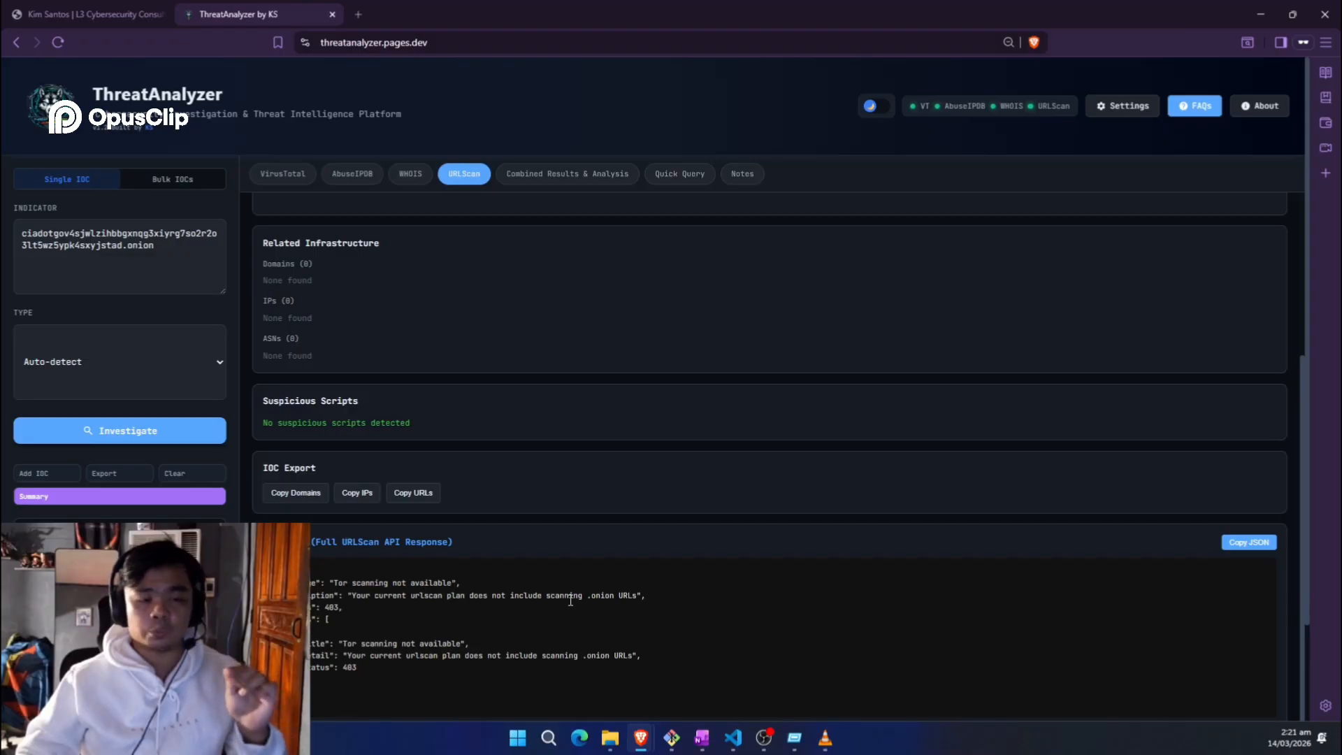
scroll(573, 598, up, 3)
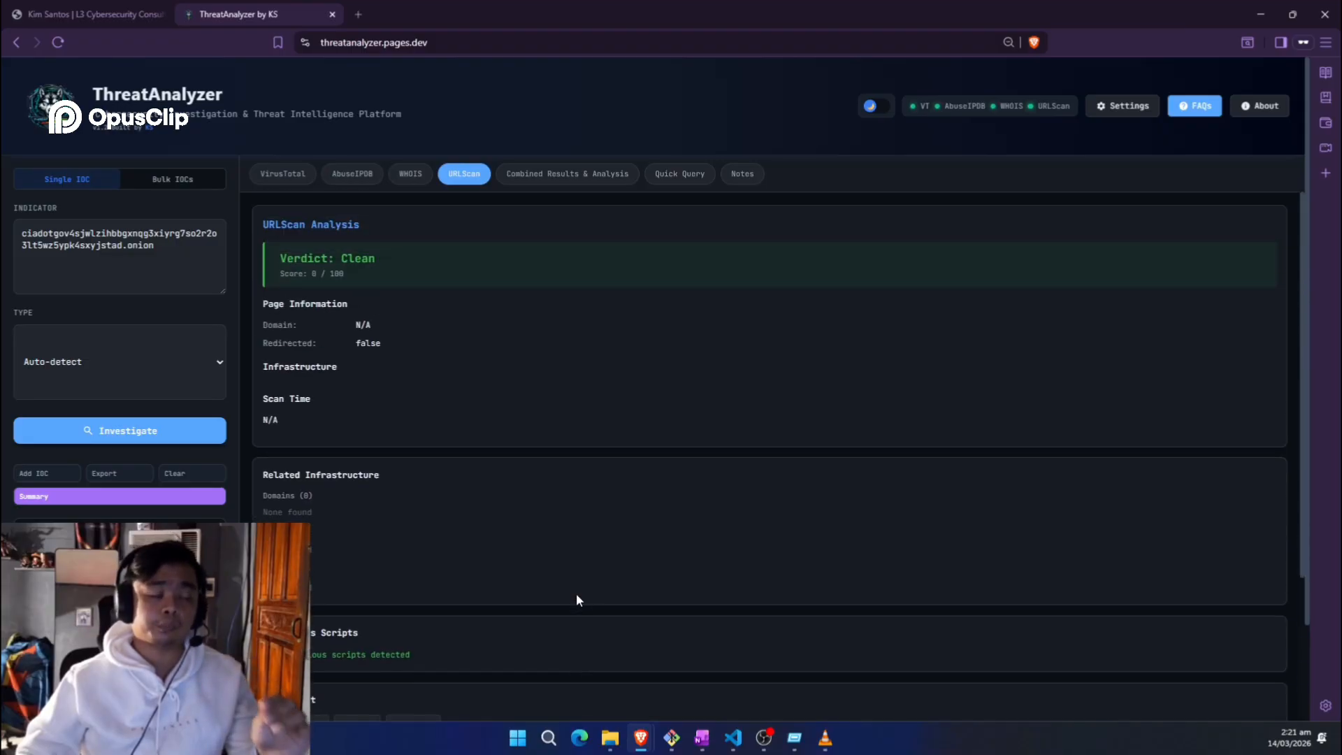
scroll(579, 591, down, 2)
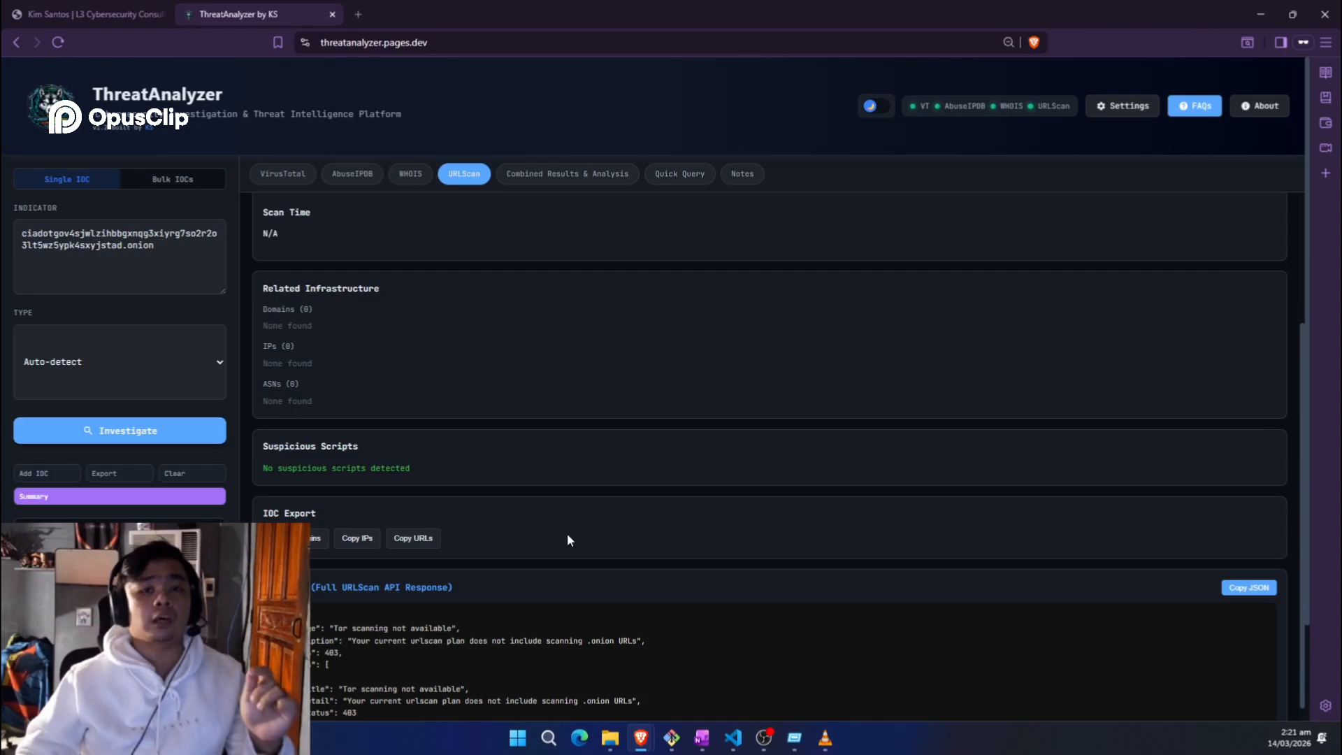
scroll(600, 627, down, 1)
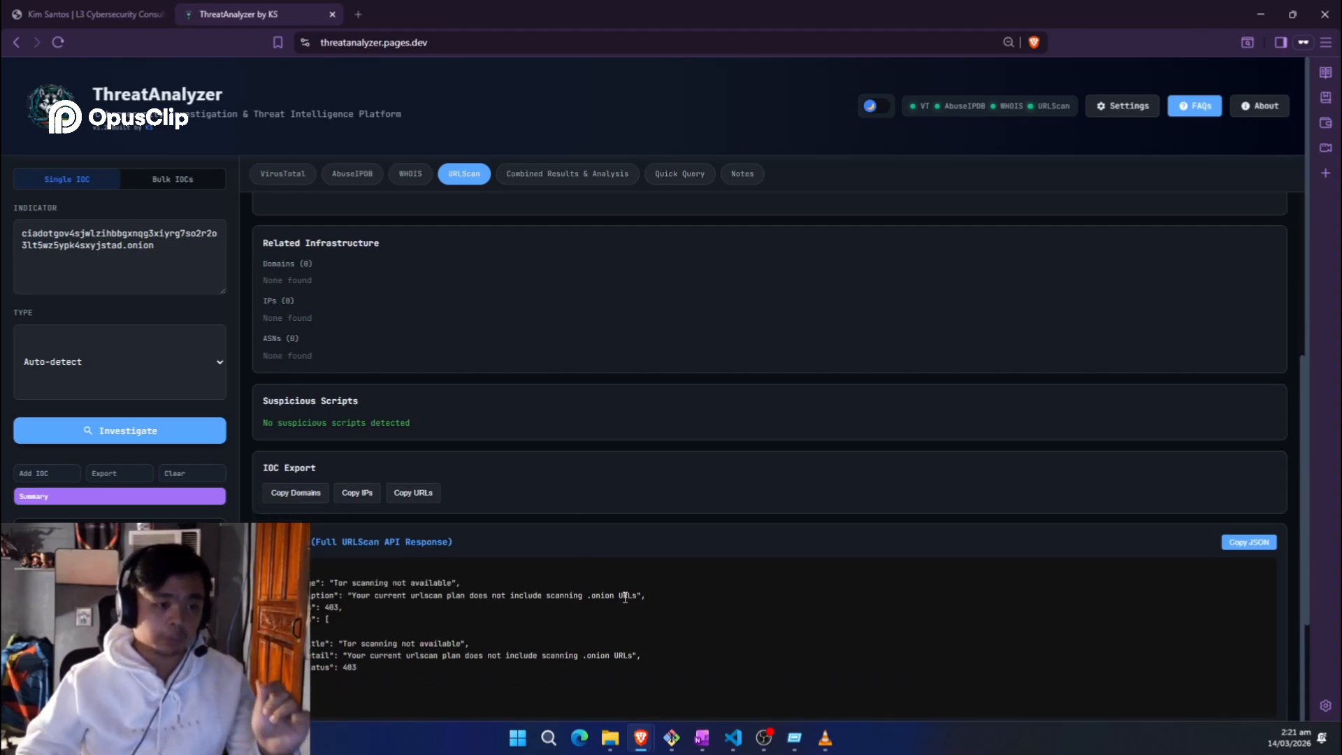
scroll(596, 615, up, 5)
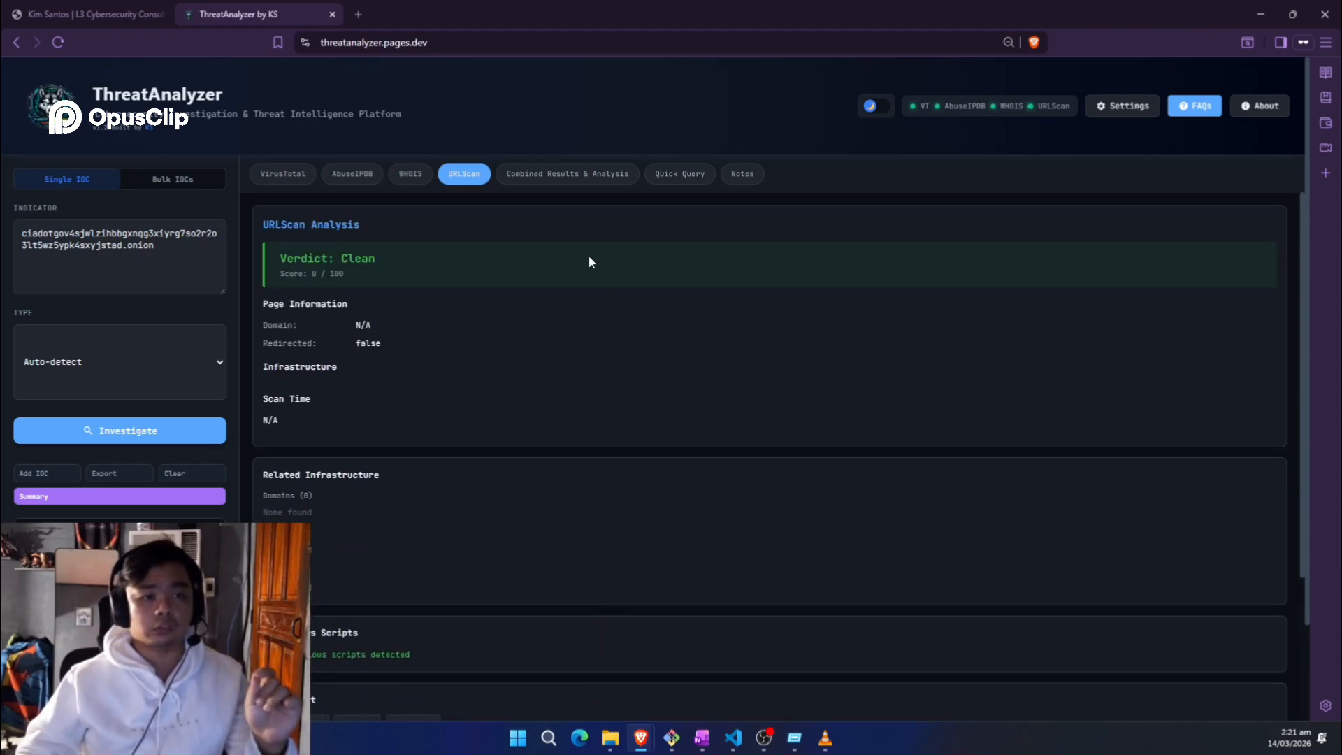
click(567, 173)
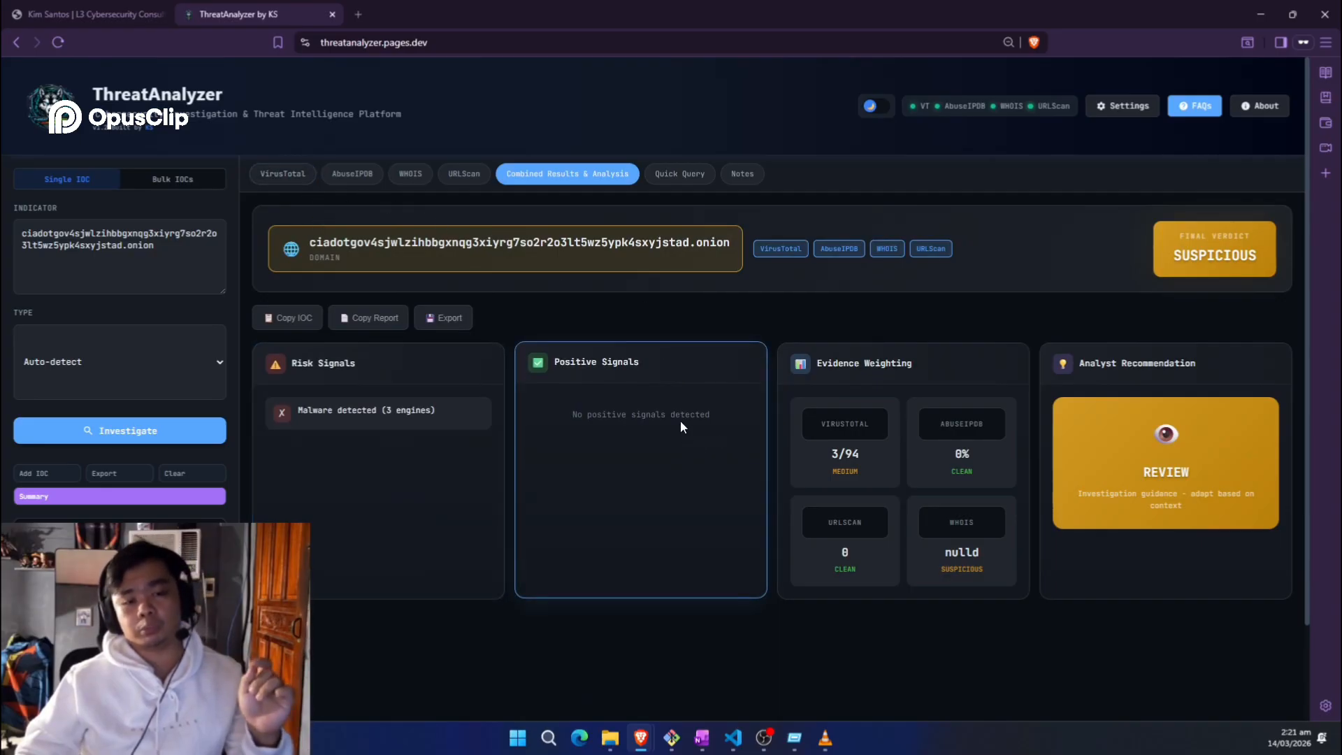
double_click(1166, 472)
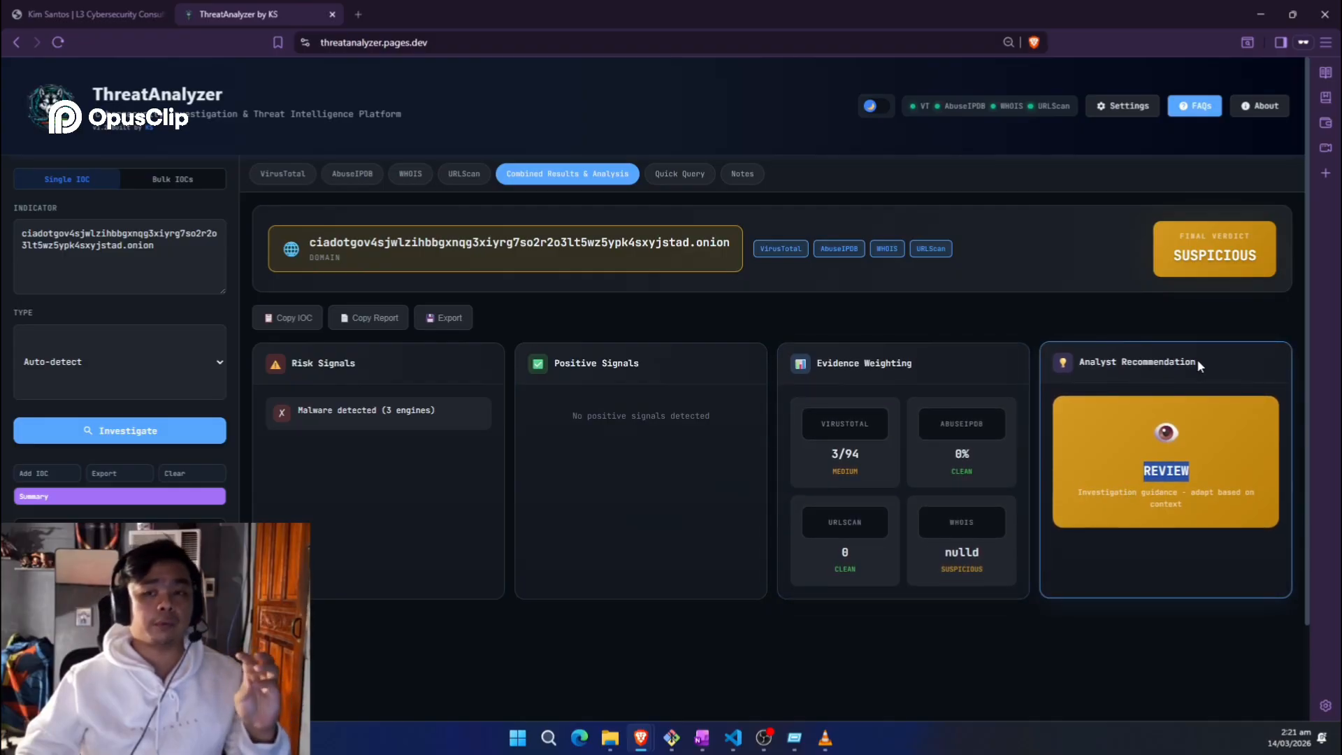
double_click(1204, 255)
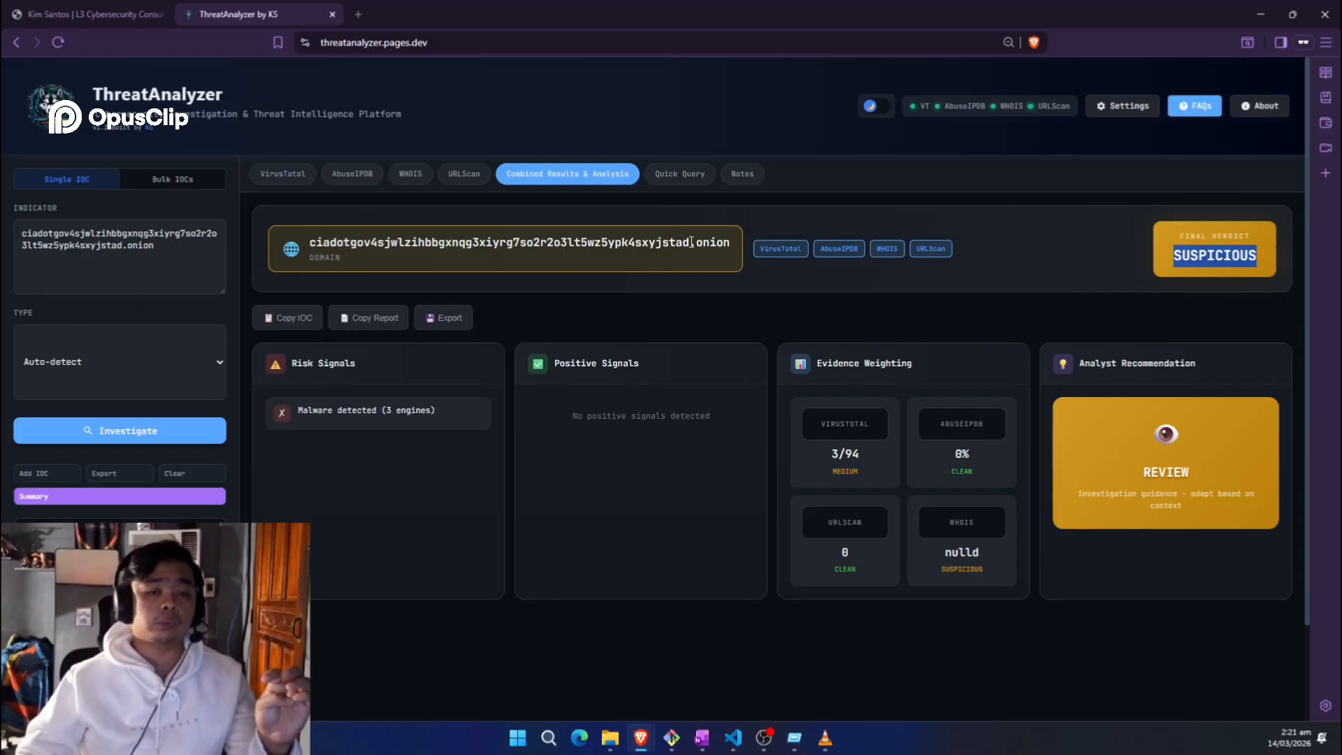
drag(691, 241, 741, 245)
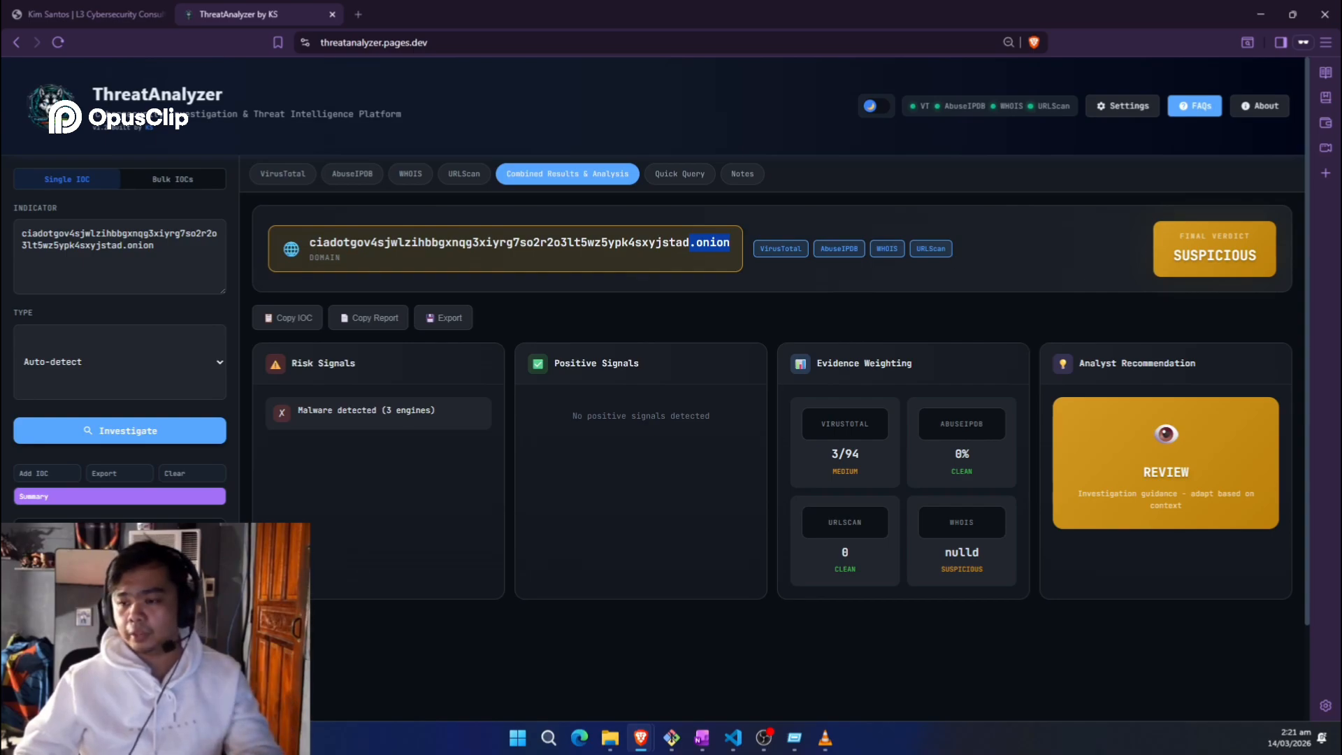
key(alt+Tab)
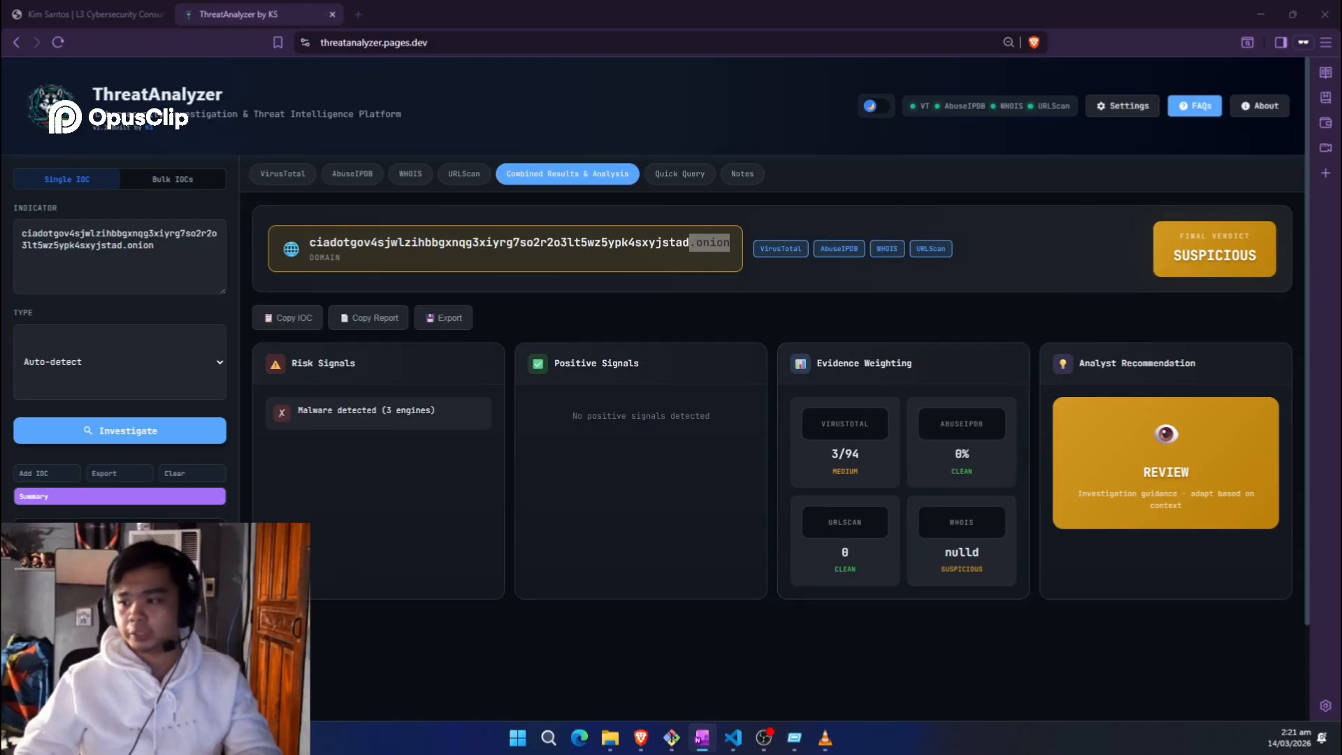
Step: Replace the indicator with the pasted seven-IOC list and switch to Bulk IOCs mode
click(156, 261)
key(ctrl+a)
key(BackSpace)
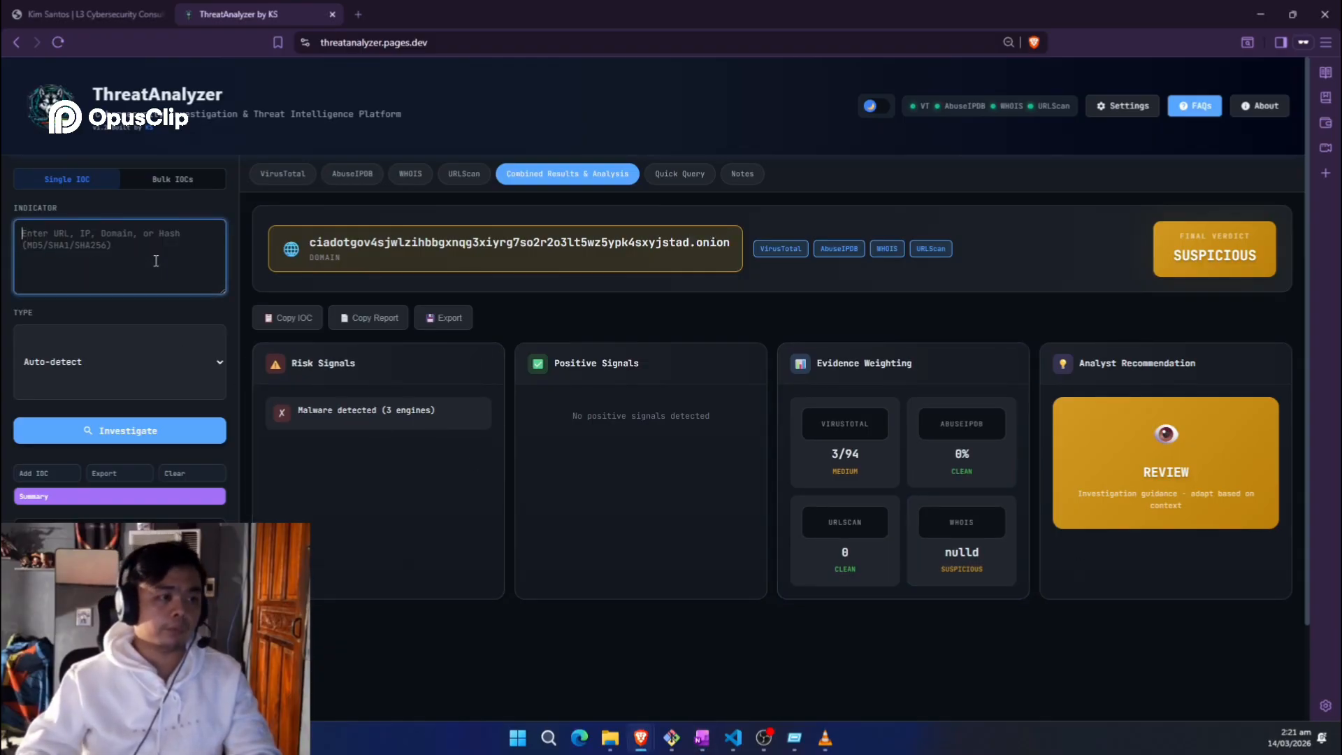
text(ciadotgov4sjwlzihbbgxnqg3xiyrg7so2r2o3lt5wz5ypk4sxyjstad.onion 43.140.127.168 thedailyoutput.com 46a9b249a70d194437c8f2d655003fe582aa4c108861448b34b6f9fdb8a80614)
key(BackSpace)
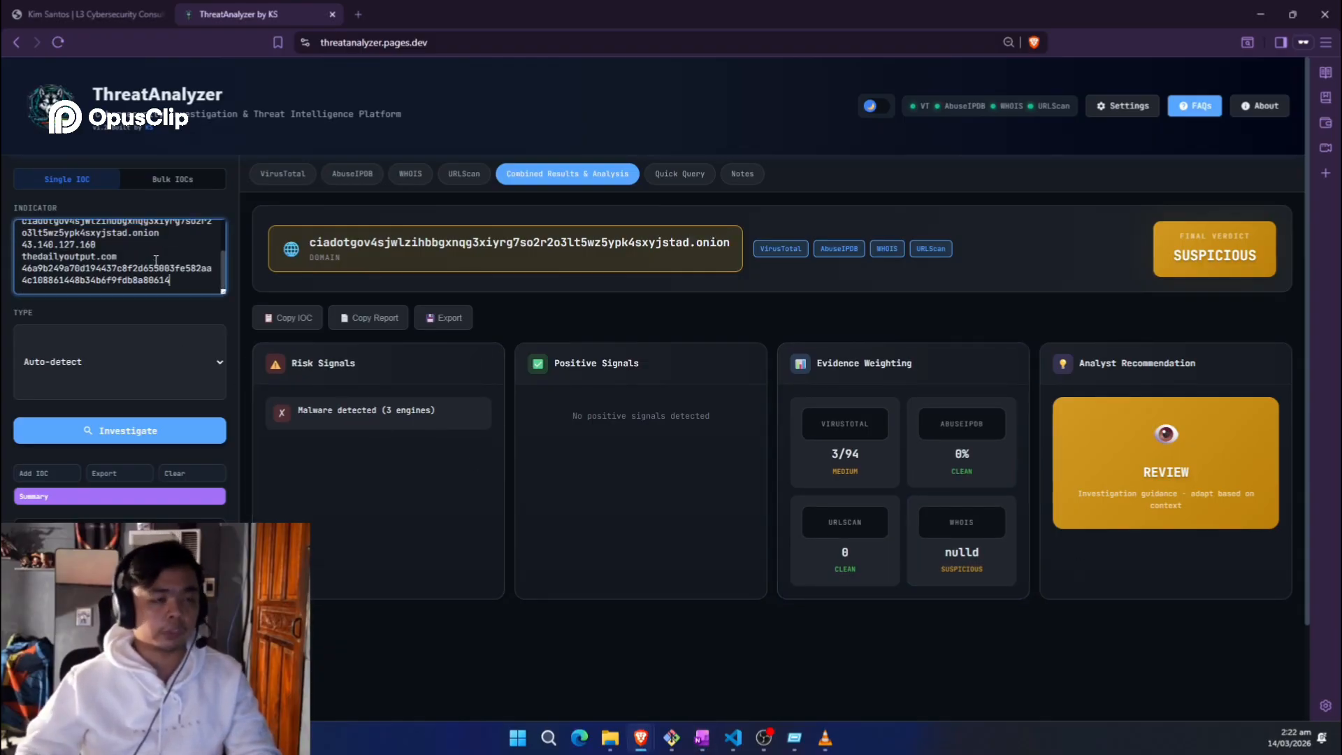
click(173, 179)
Step: Enlarge the indicator box to show every IOC and scan all seven
drag(235, 291, 234, 385)
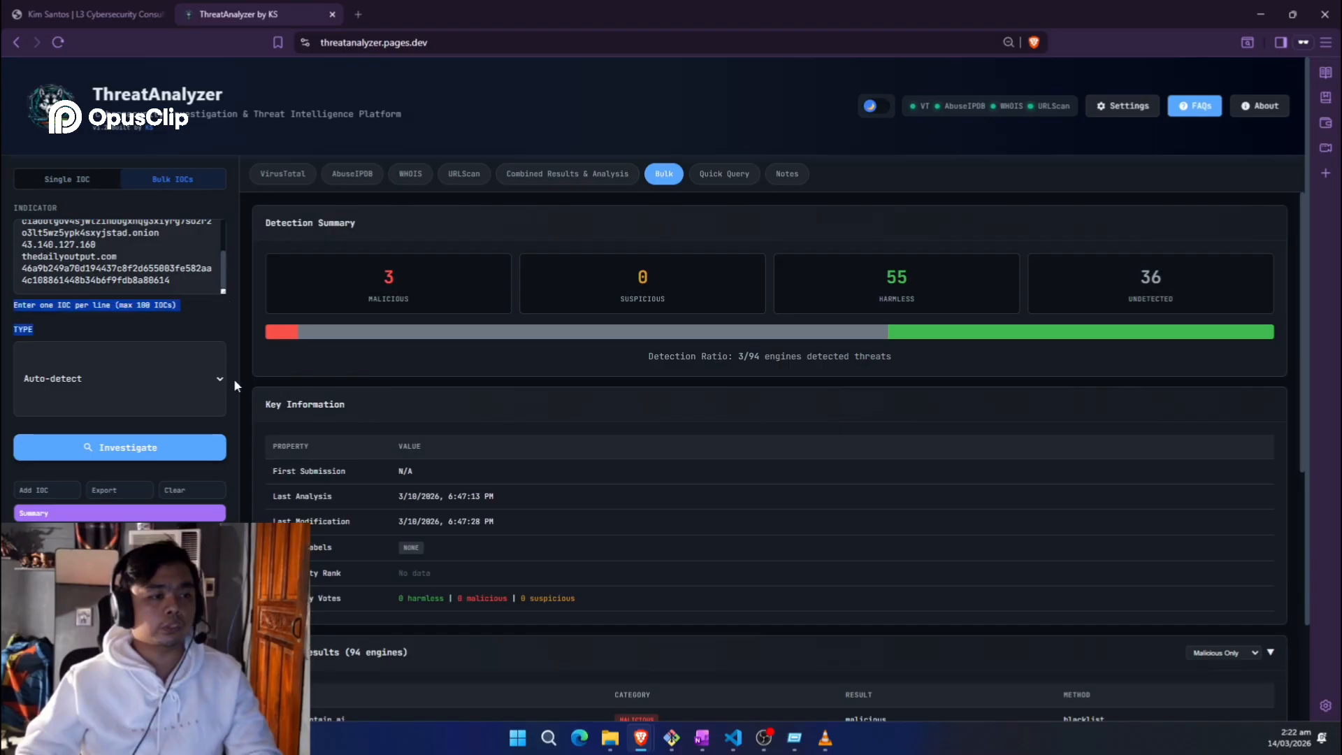
click(221, 291)
drag(222, 290, 222, 347)
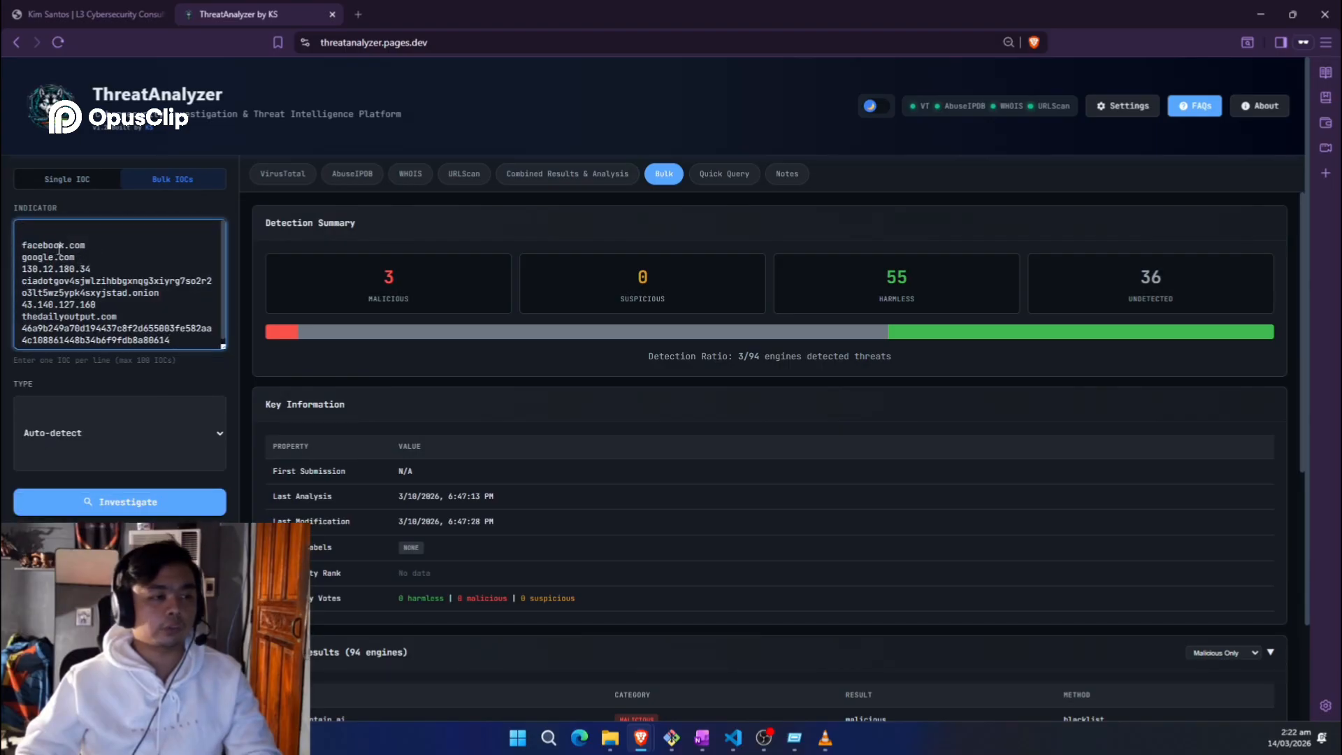
triple_click(75, 281)
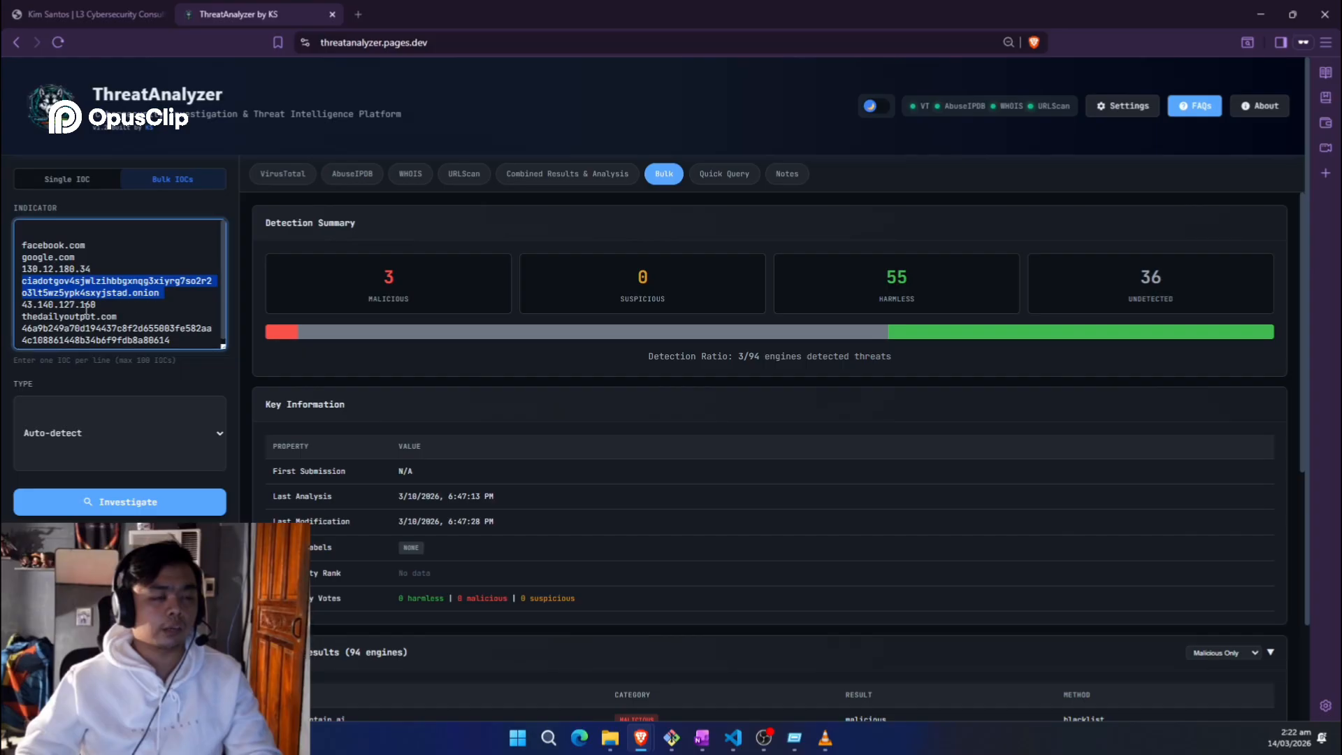
triple_click(179, 306)
click(107, 328)
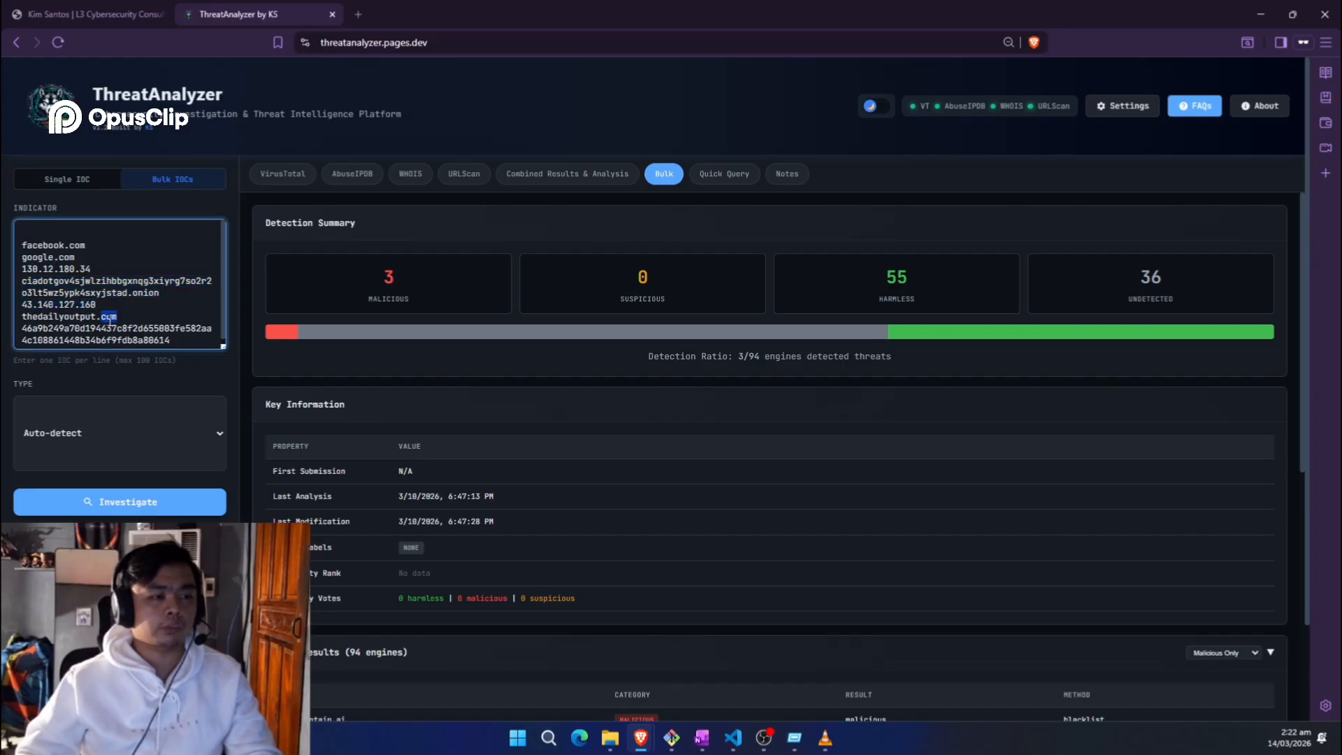
triple_click(107, 328)
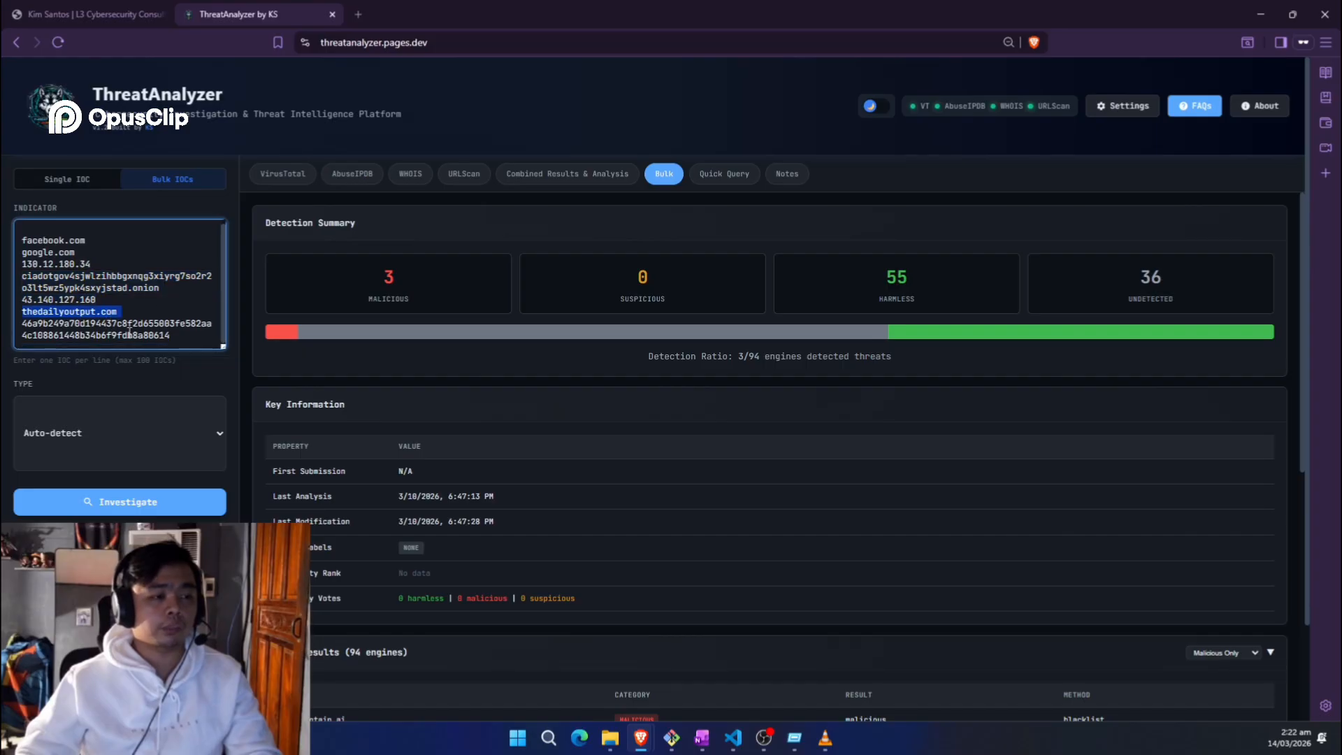
click(144, 499)
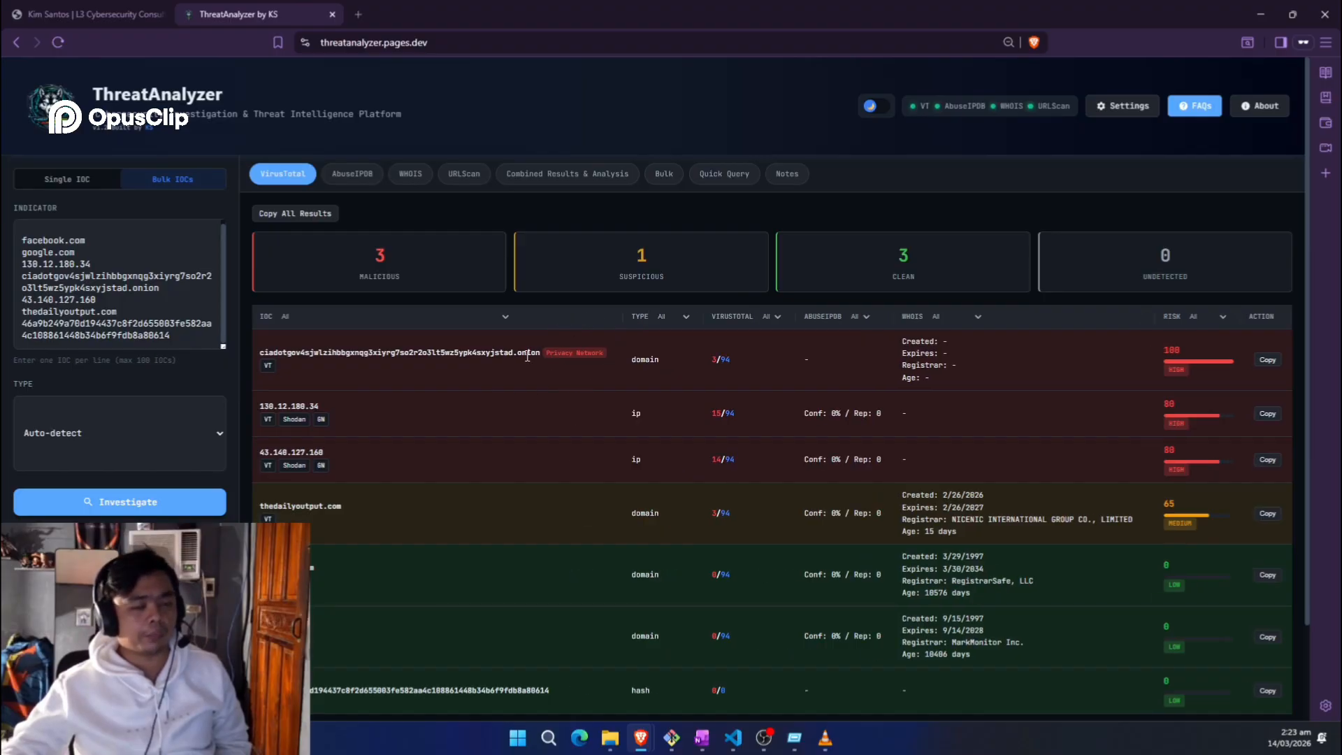
Step: Highlight thedailyoutput.com's Created: 2/26/2026 and Age: 15 days WHOIS lines in the results table
scroll(527, 371, down, 2)
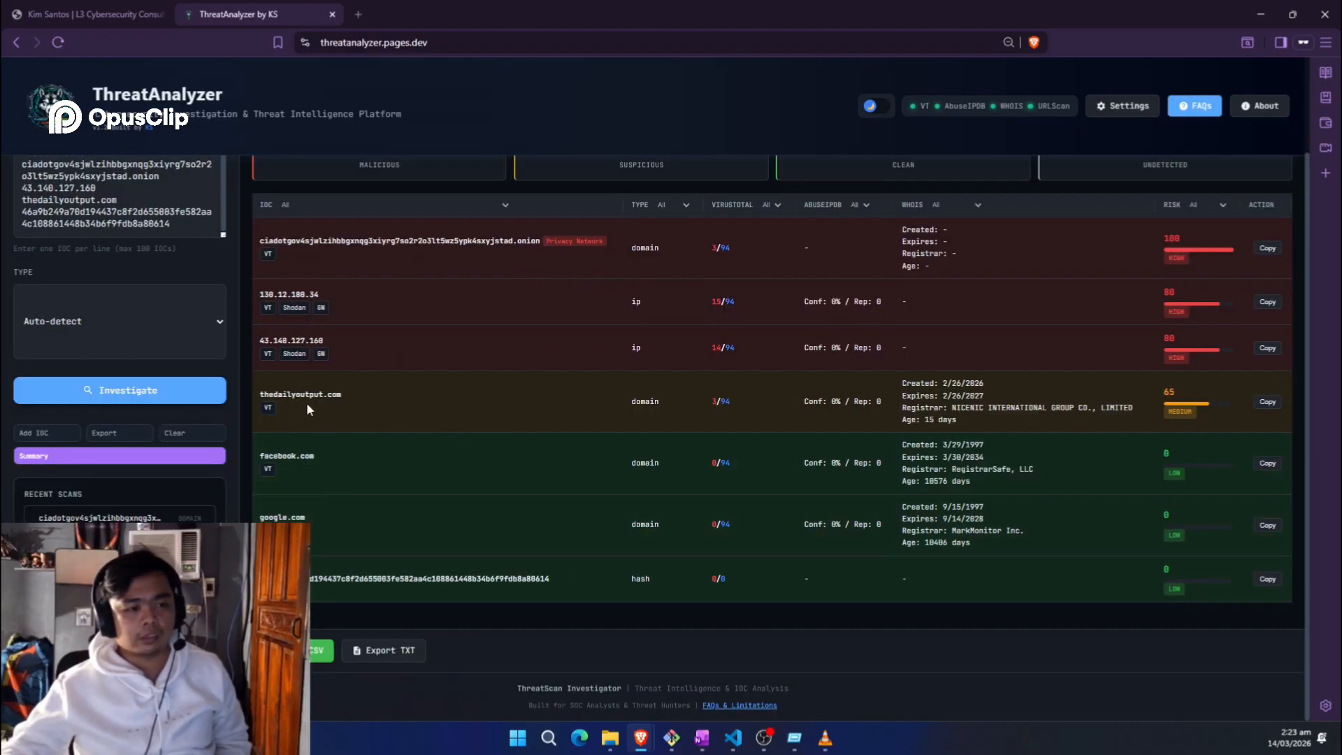
scroll(307, 407, up, 2)
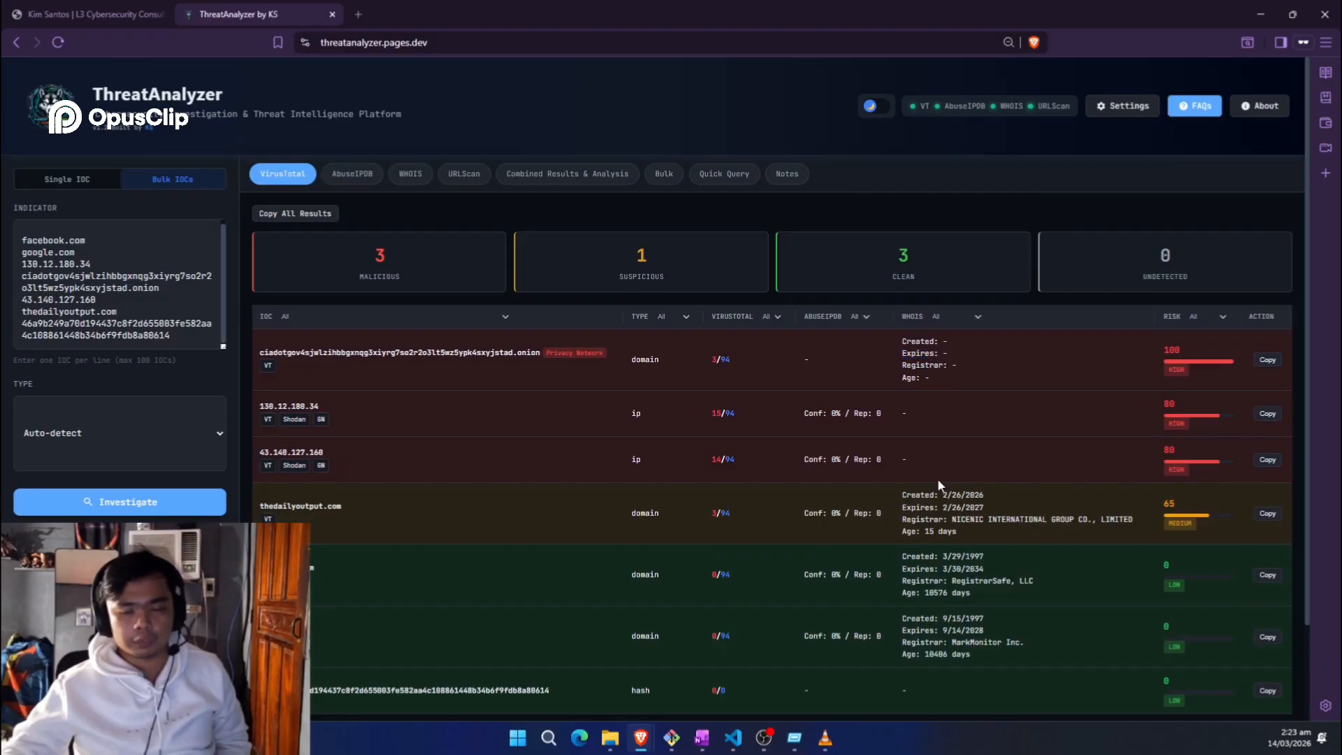
triple_click(937, 495)
click(970, 505)
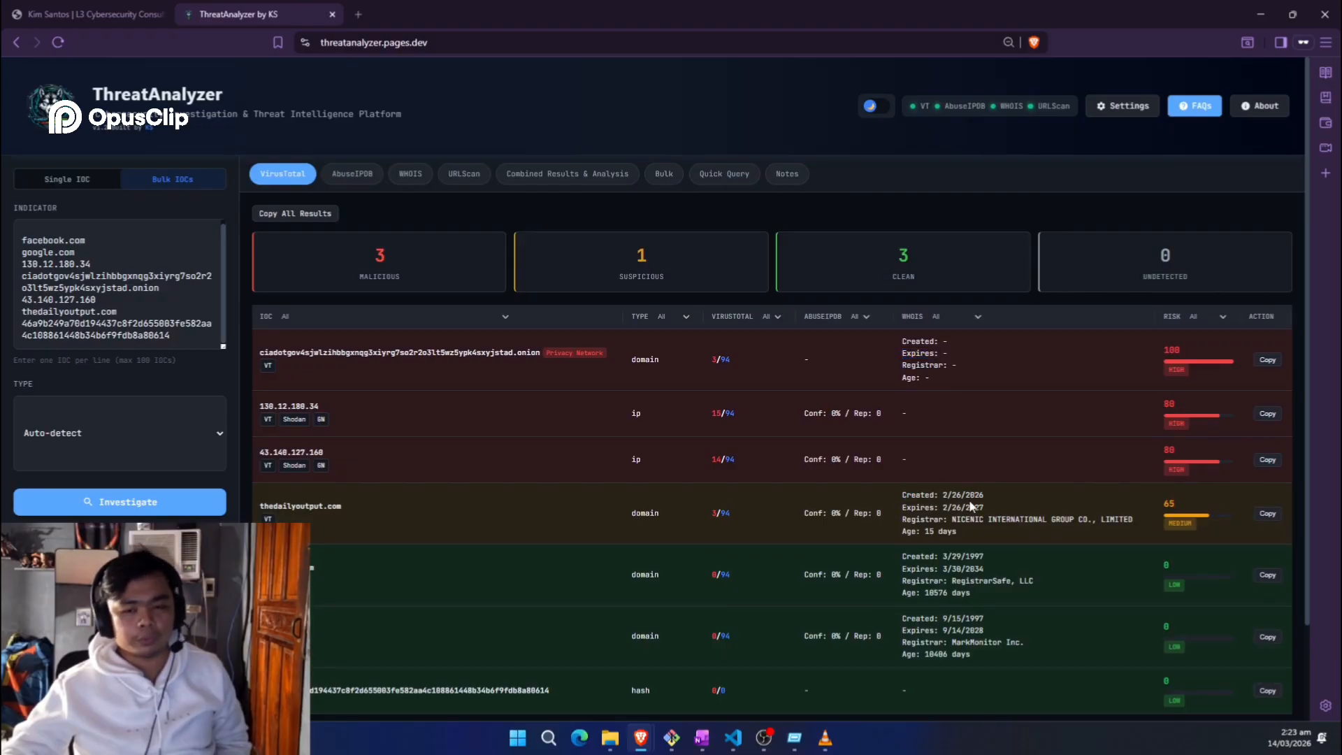
double_click(971, 503)
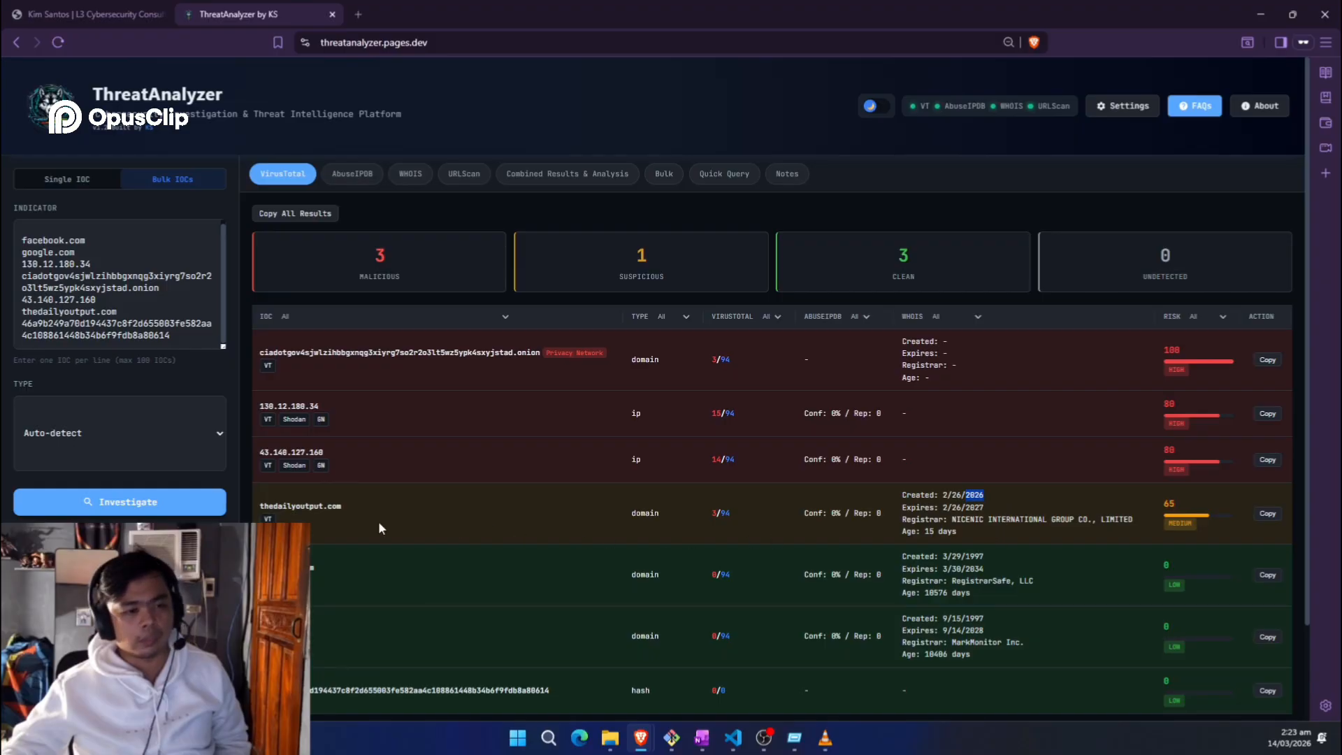
drag(256, 501, 943, 496)
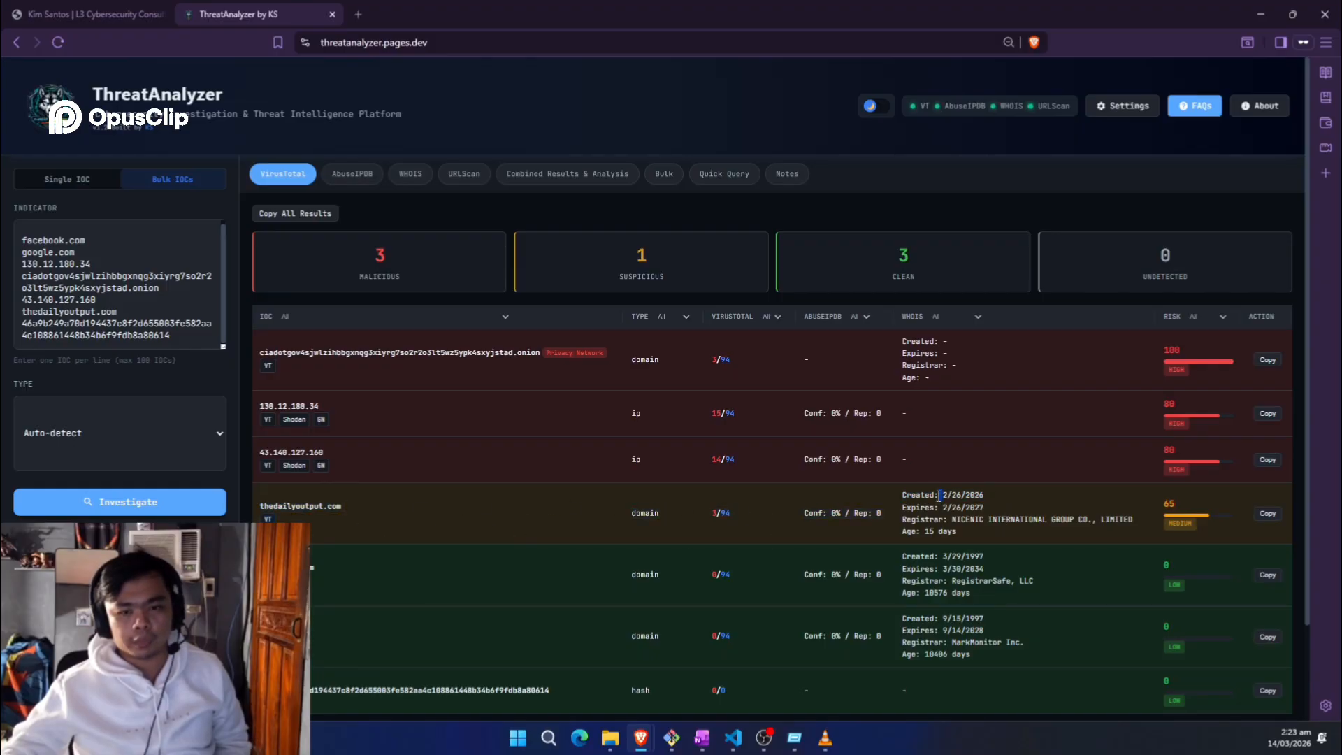
triple_click(988, 494)
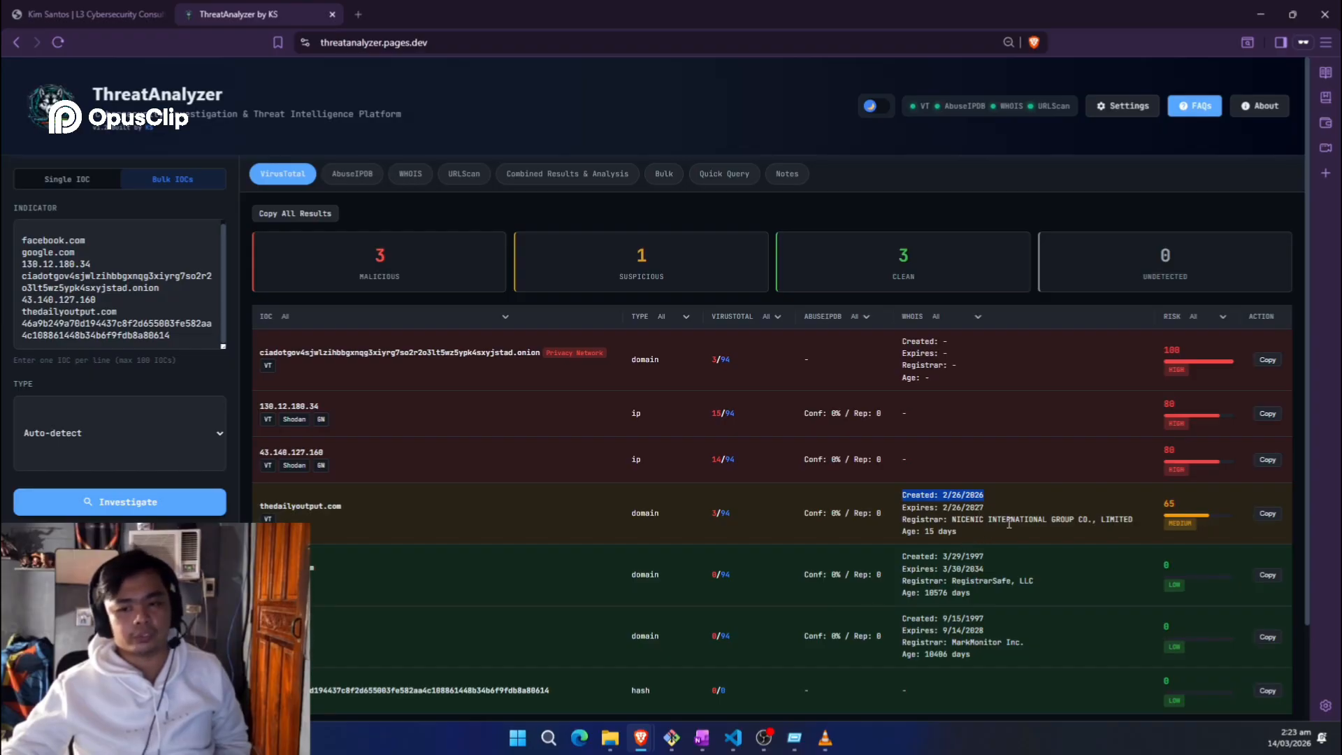
click(1009, 524)
triple_click(947, 532)
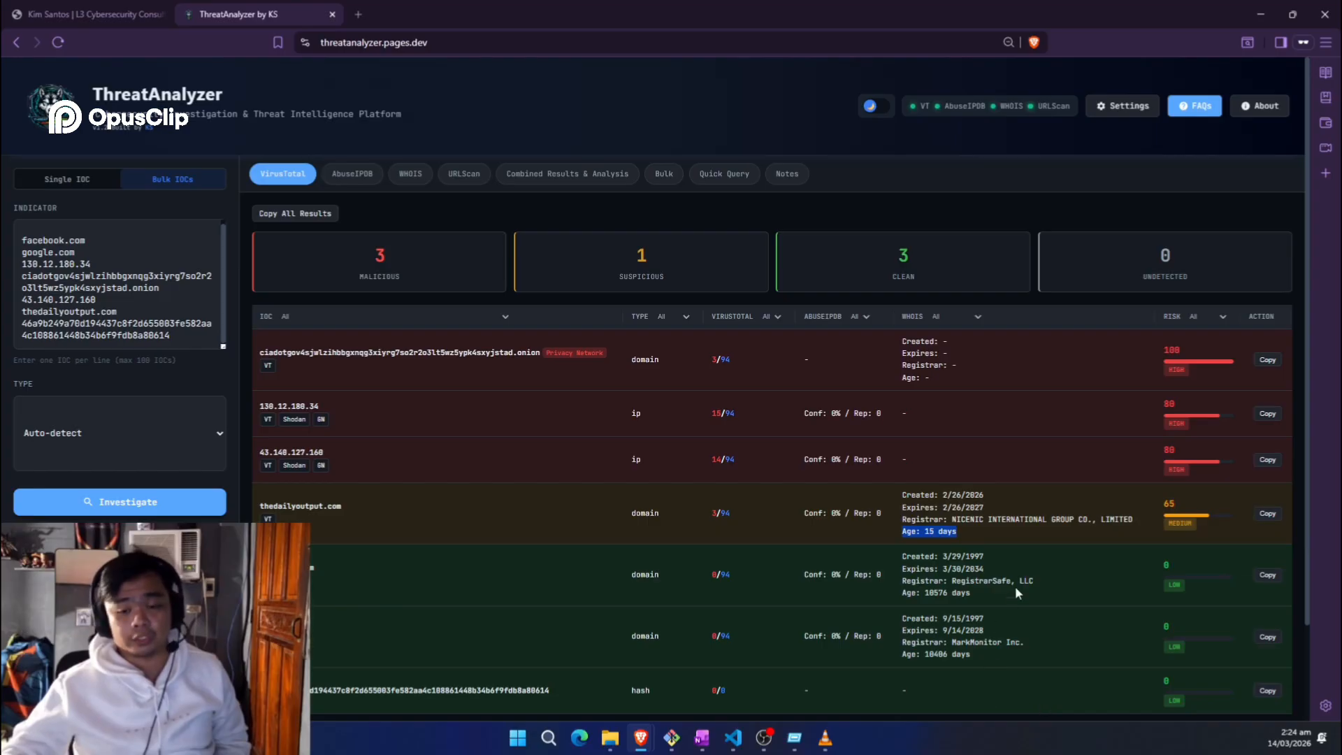
Step: Scroll through the bulk results and open the threatscan_report.txt report on thedailyoutput.com
scroll(1017, 592, down, 2)
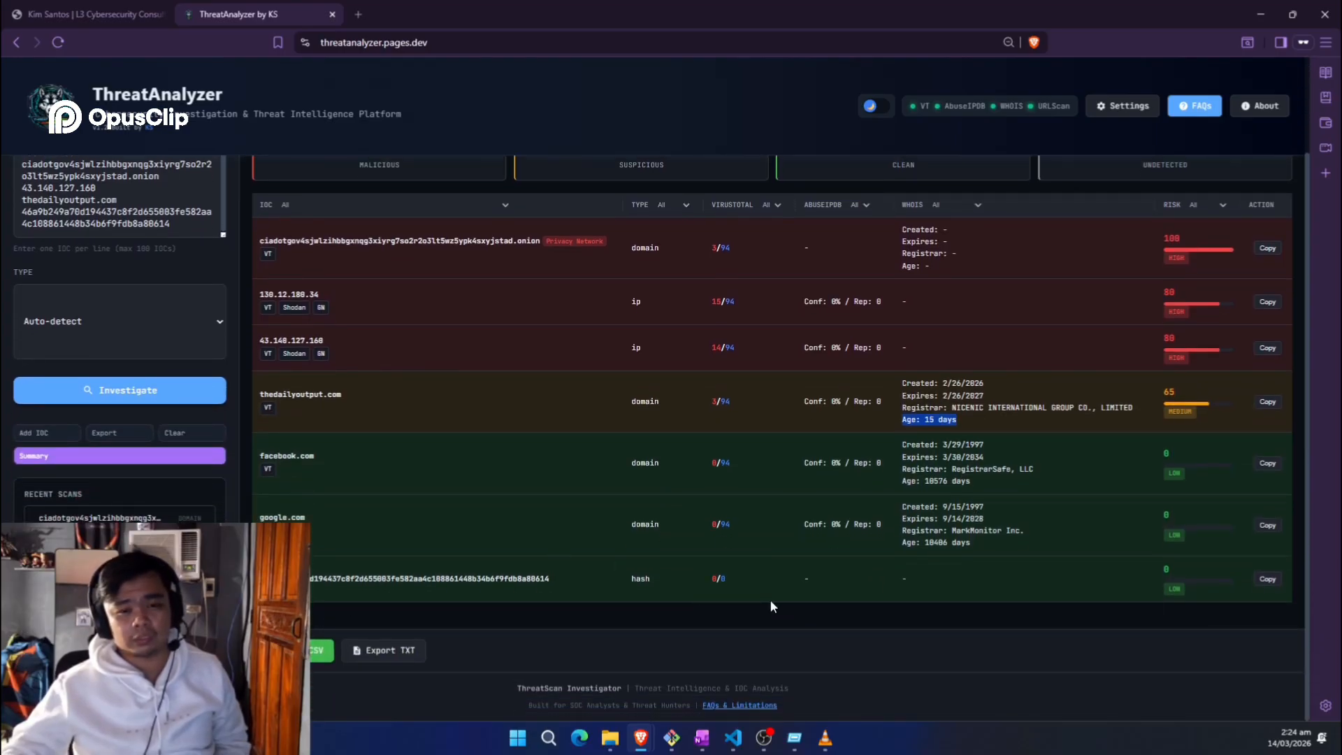
scroll(738, 594, up, 2)
scroll(738, 594, down, 2)
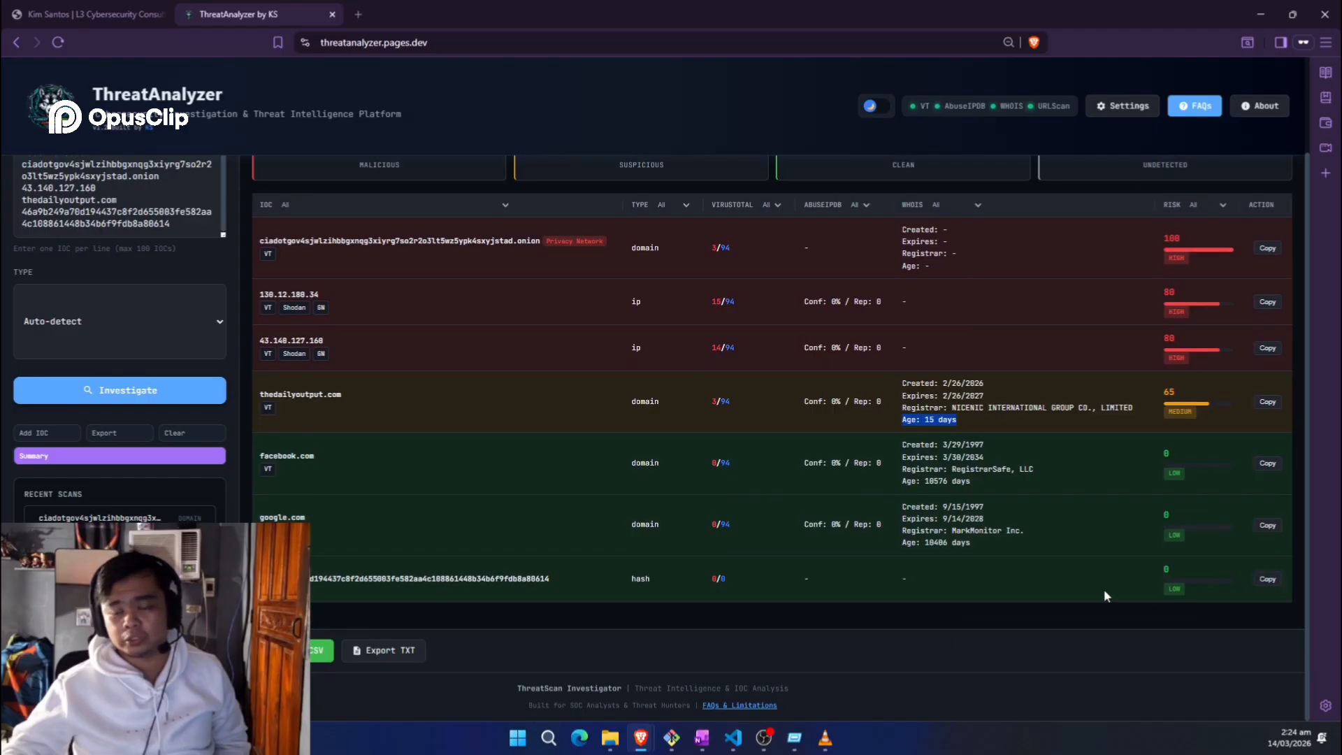
scroll(497, 368, up, 2)
scroll(483, 424, down, 2)
scroll(482, 424, up, 2)
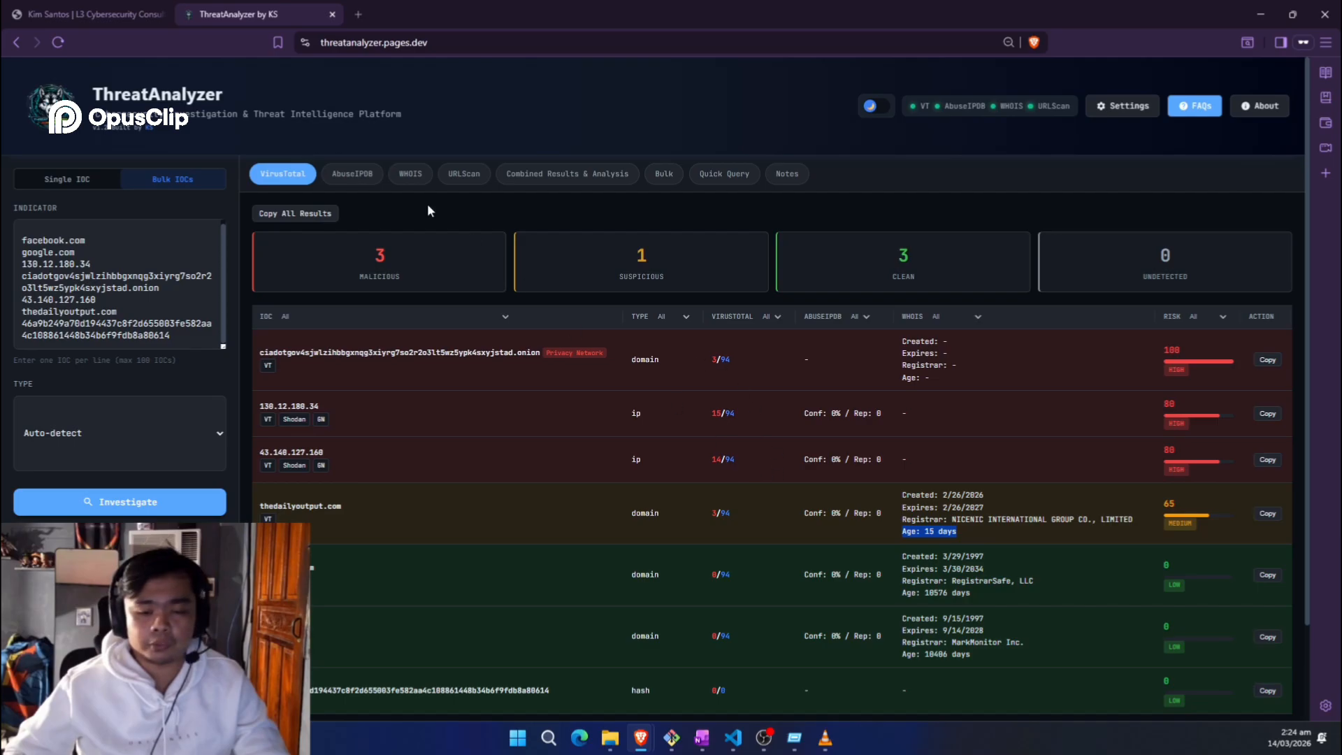
scroll(388, 386, down, 2)
scroll(385, 386, up, 2)
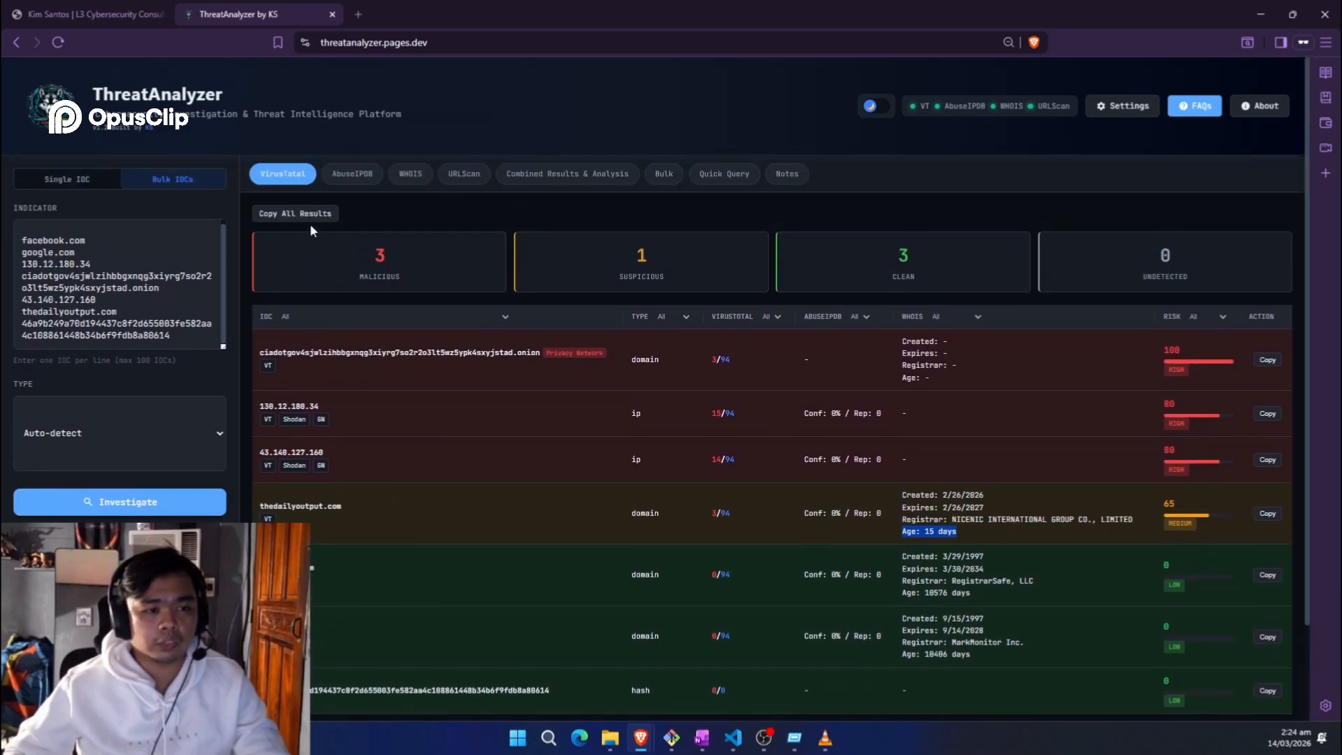
scroll(469, 481, down, 2)
scroll(419, 392, up, 2)
scroll(489, 419, down, 2)
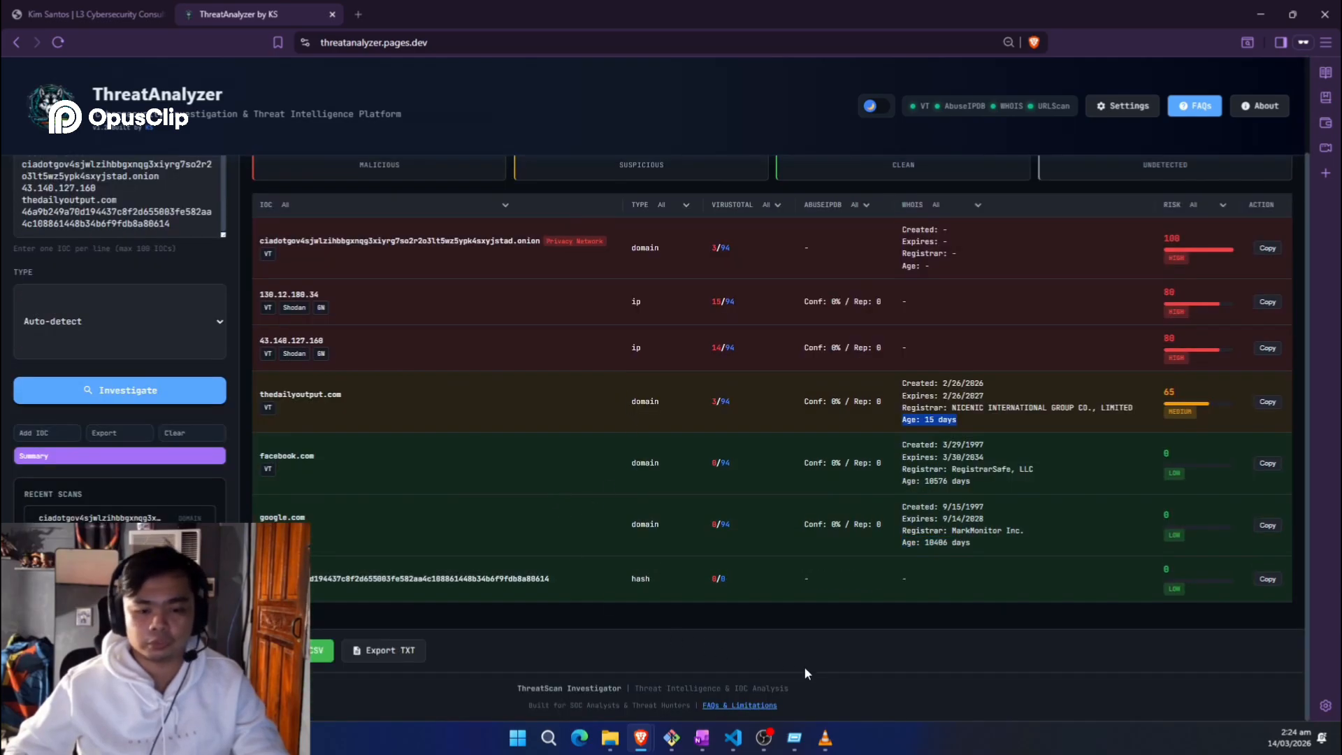
click(711, 314)
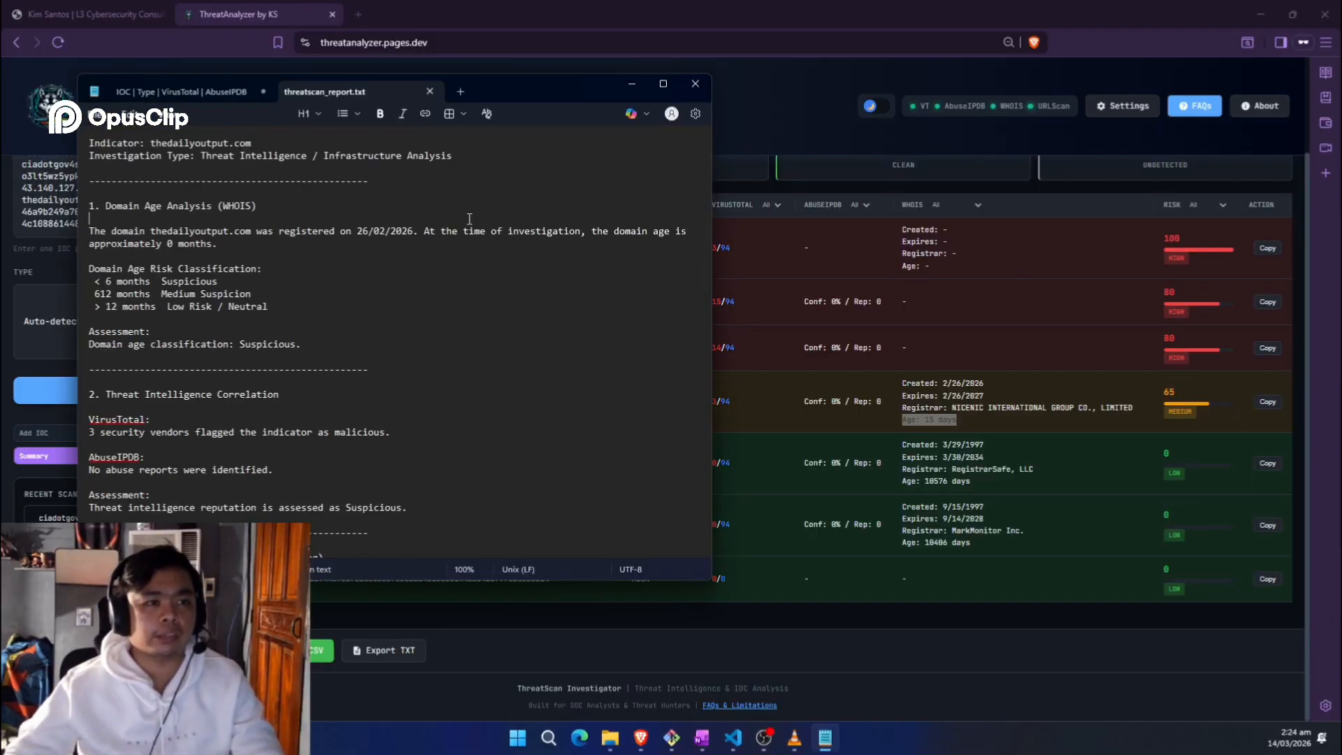
Step: Export the bulk results to Downloads as bulk_scan_results (2).csv and open it in Excel
click(625, 83)
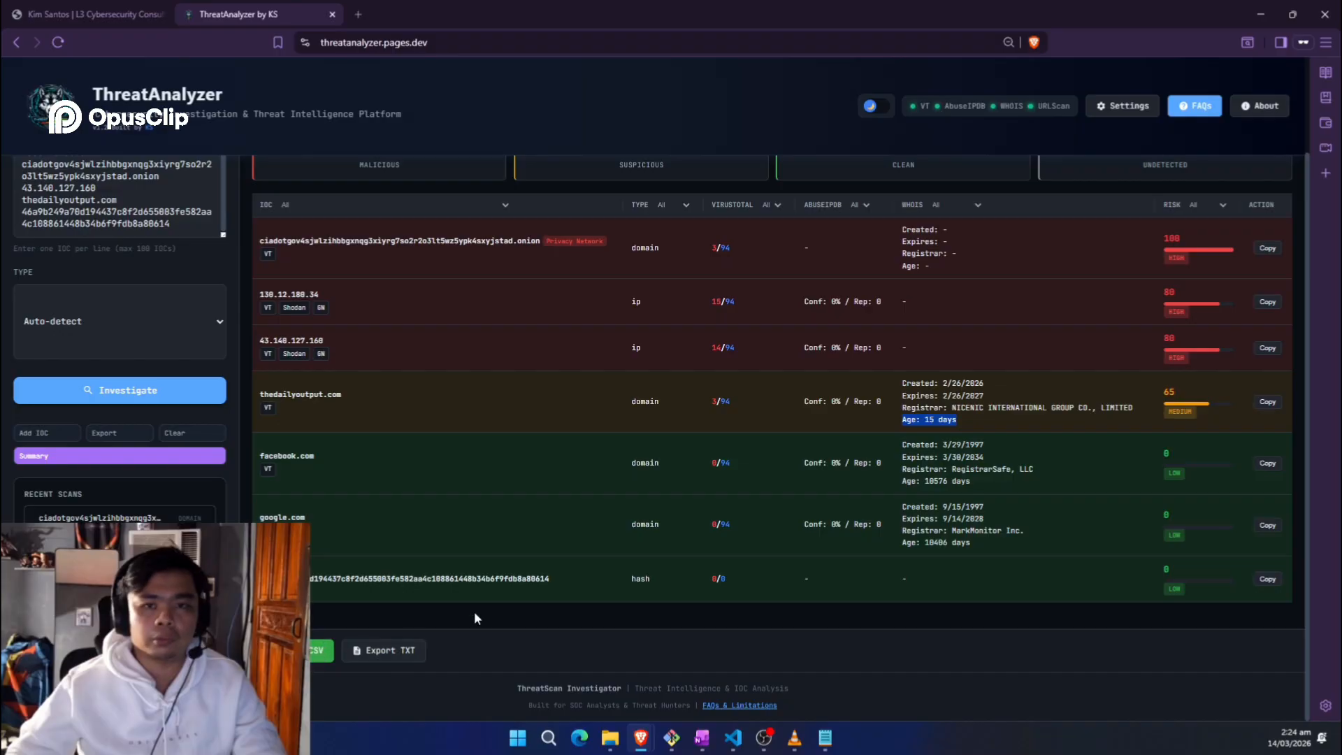
click(390, 651)
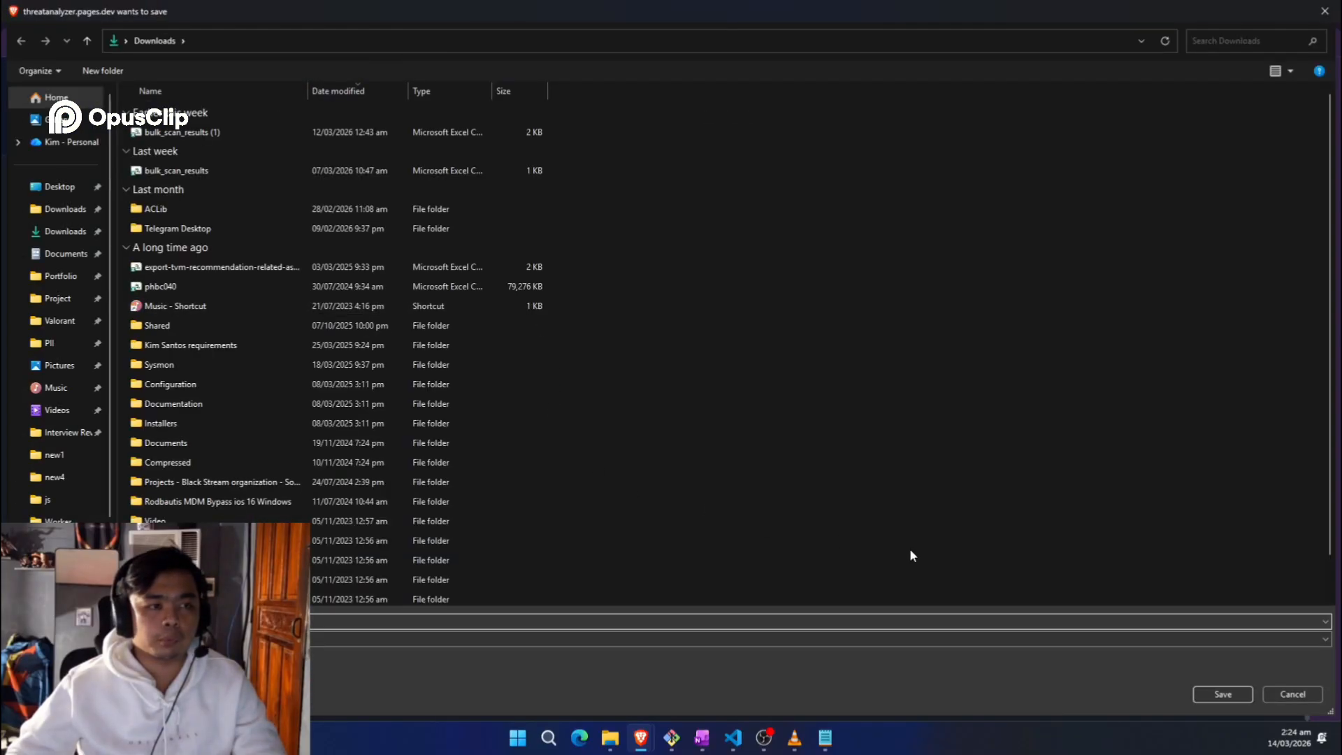
click(1209, 696)
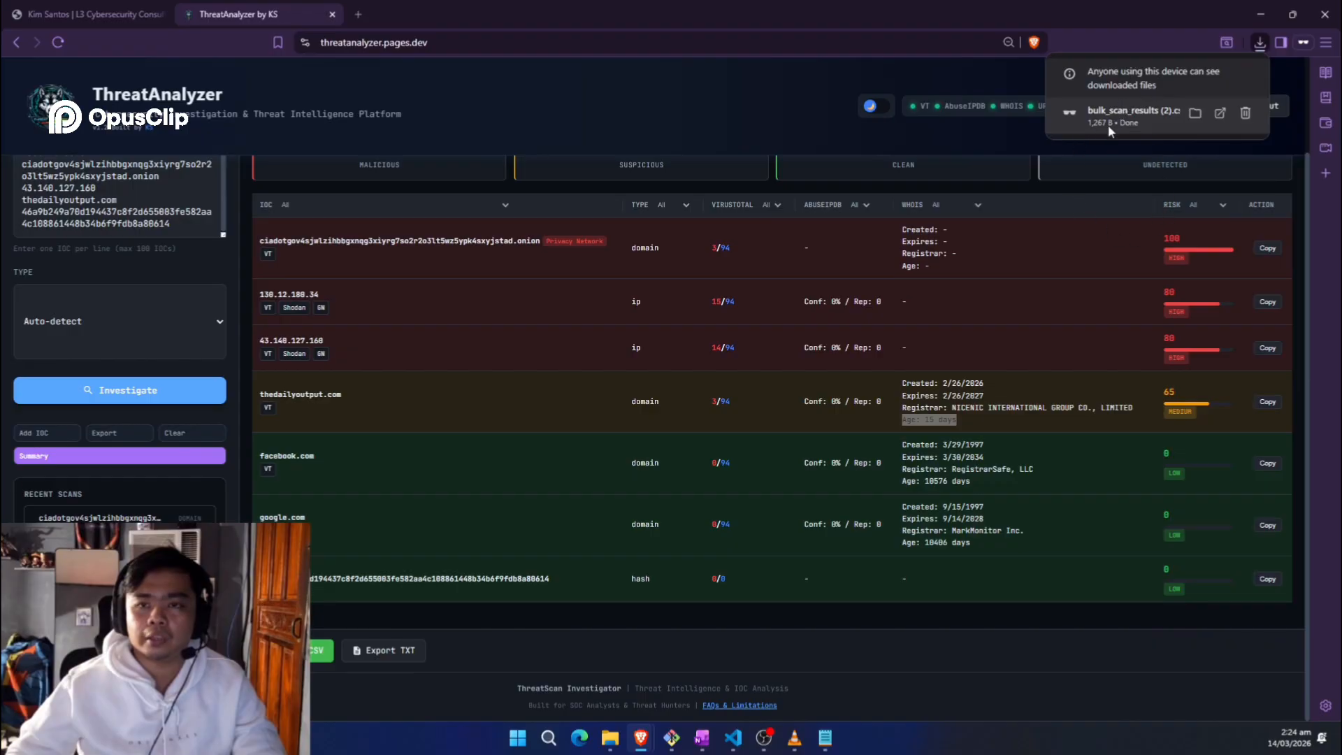
click(1087, 128)
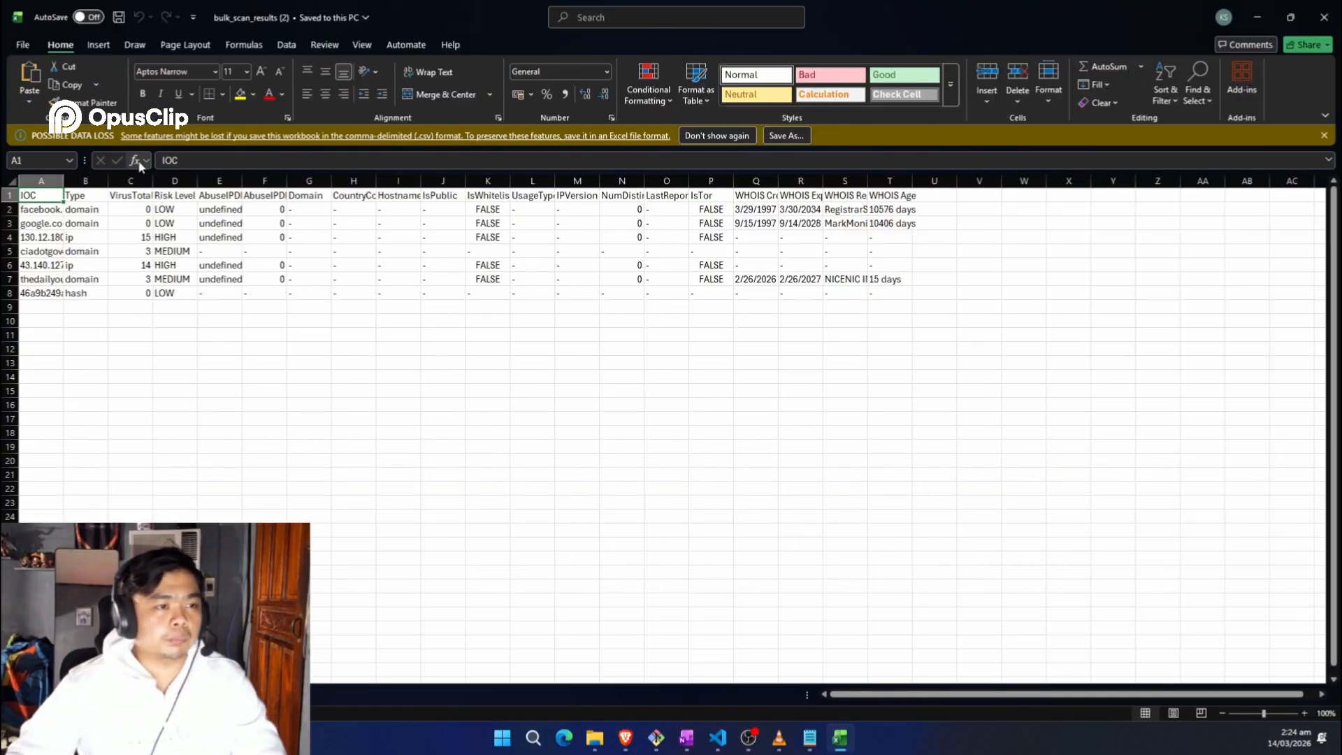
Step: Autofit columns A, B and Risk Level, bold the header row, then close Excel without saving
double_click(64, 202)
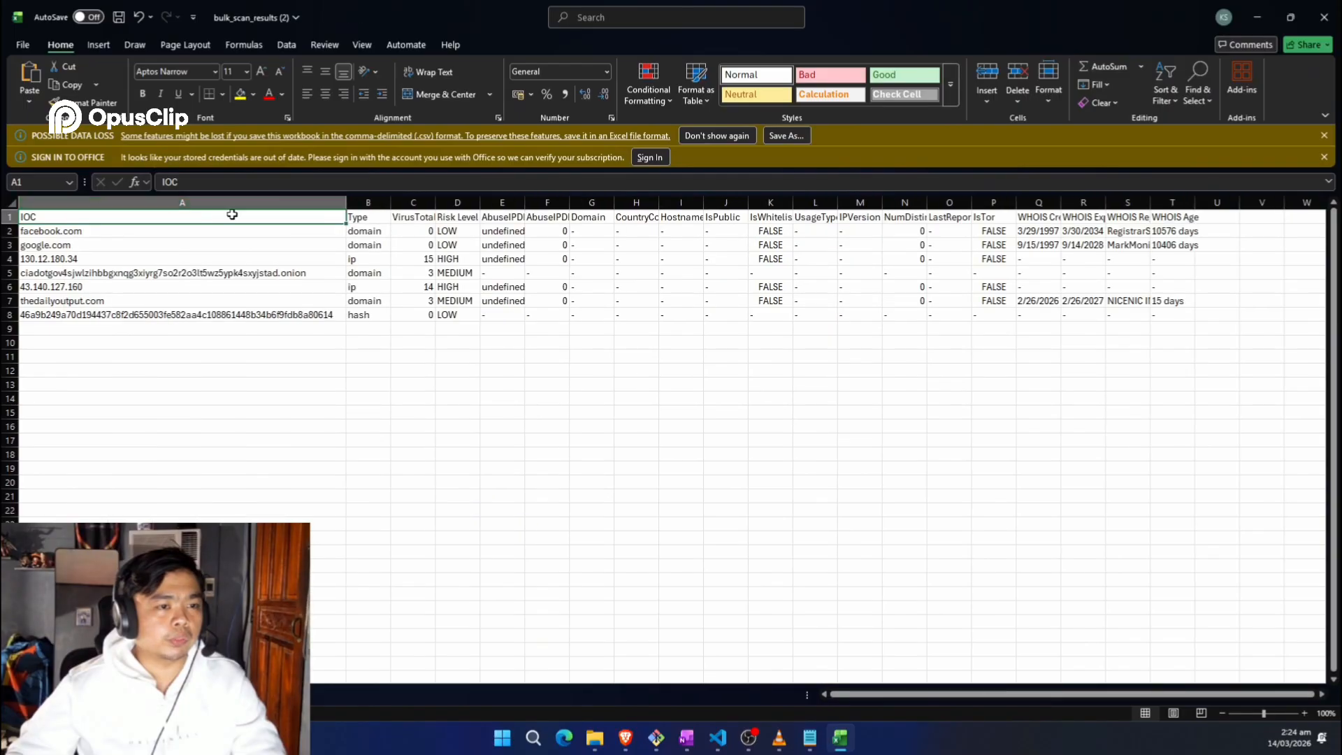
click(365, 202)
double_click(389, 202)
click(8, 217)
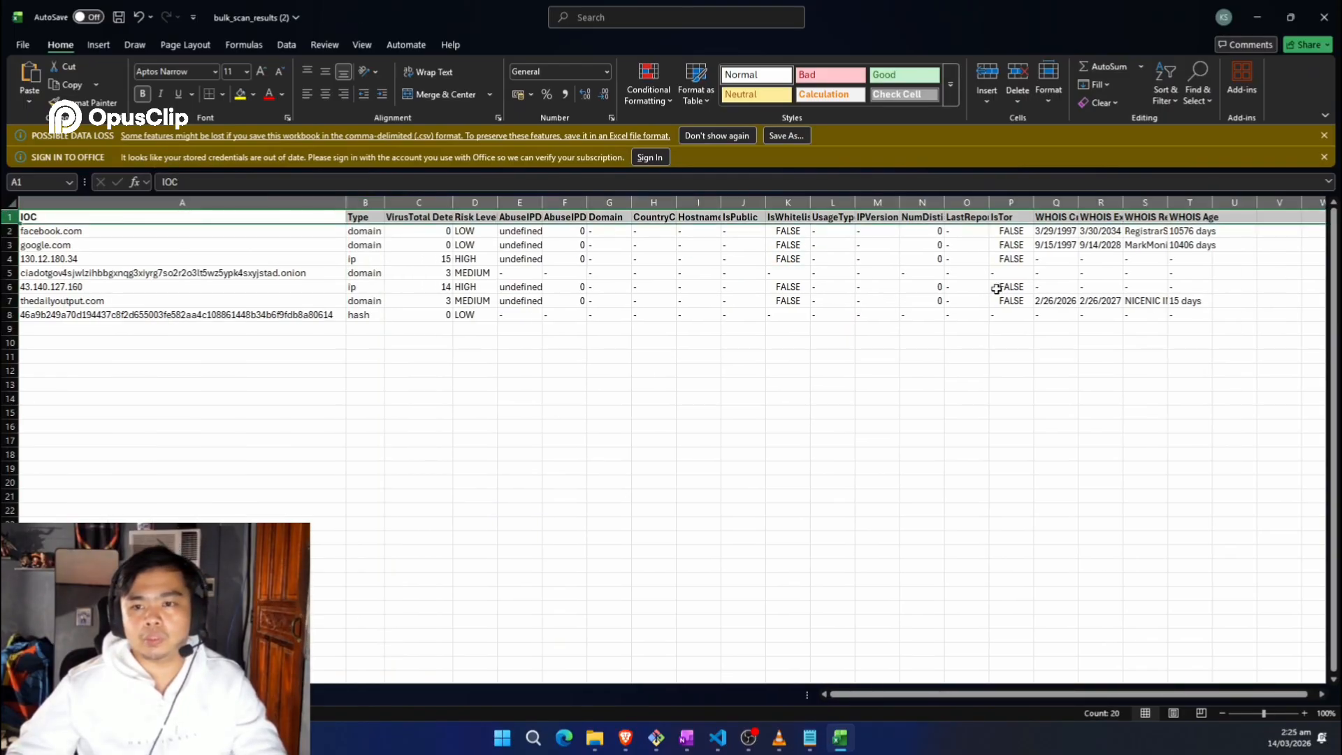
key(ctrl+b)
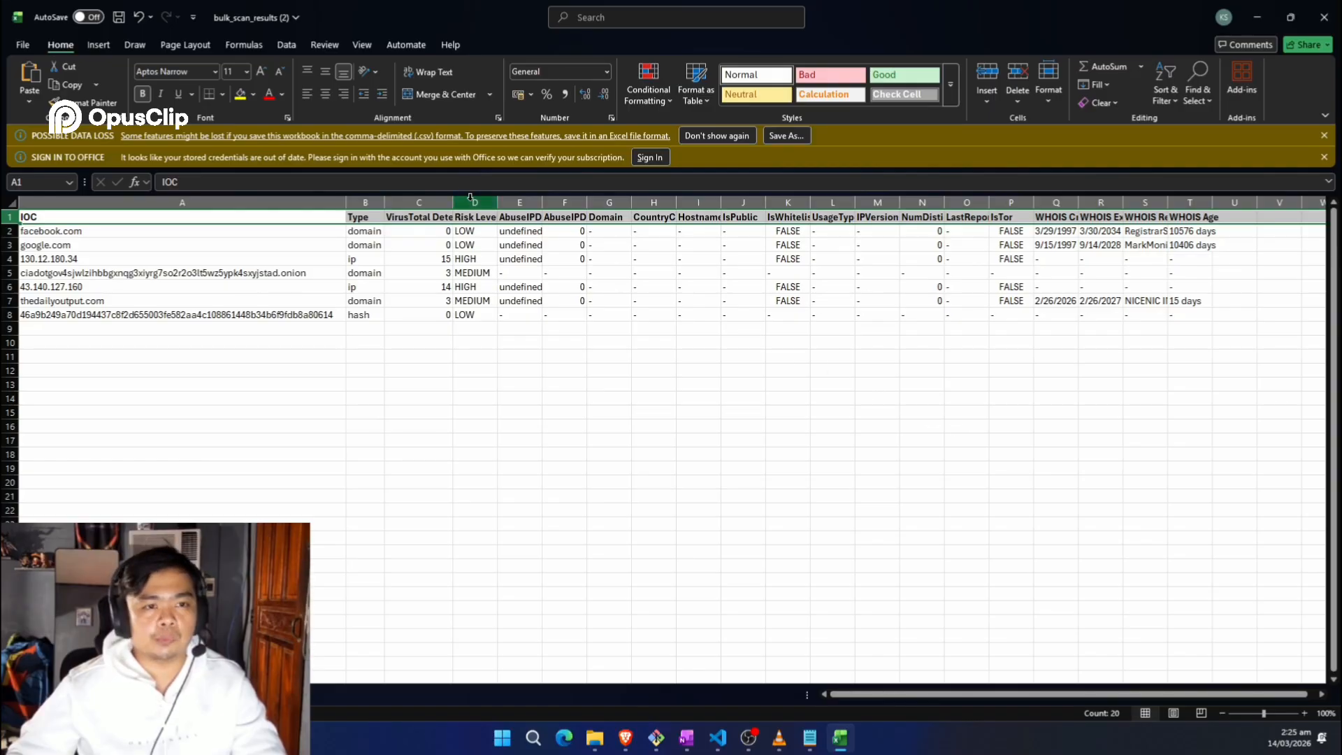
double_click(500, 204)
drag(808, 324, 811, 316)
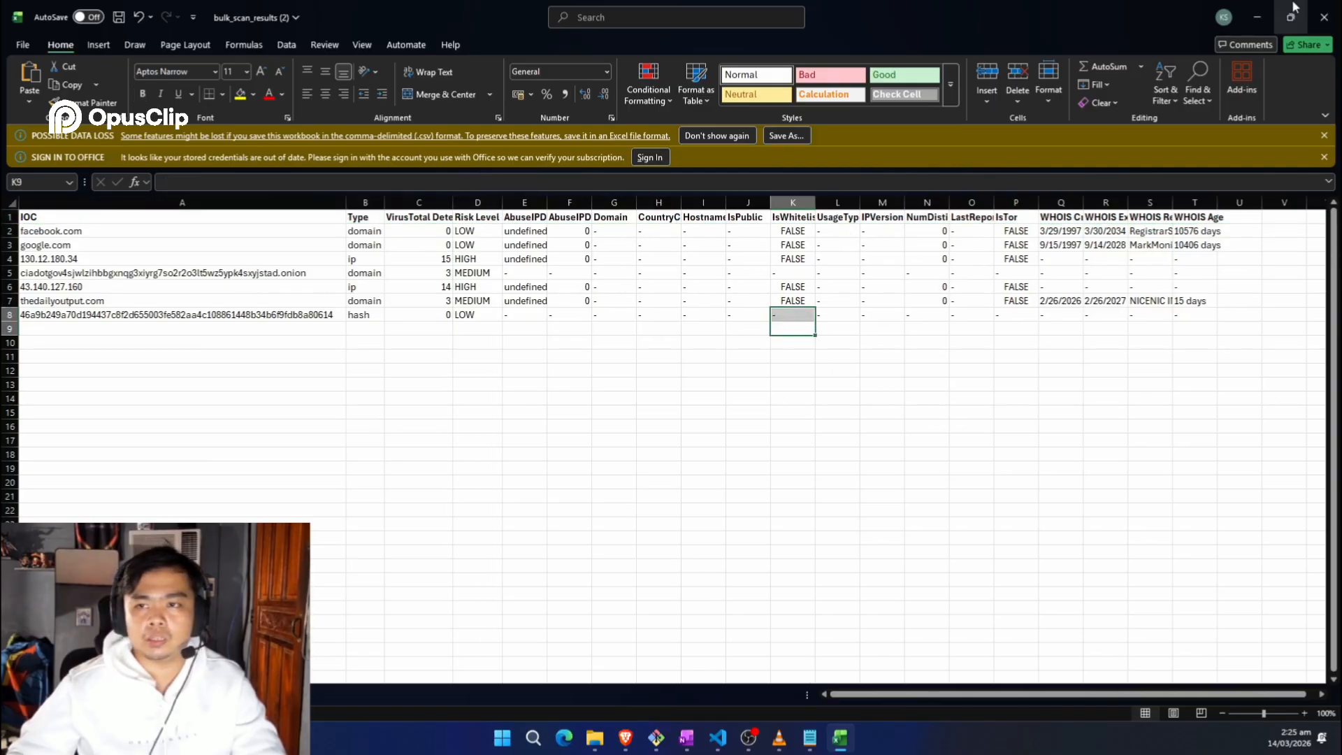
click(1328, 13)
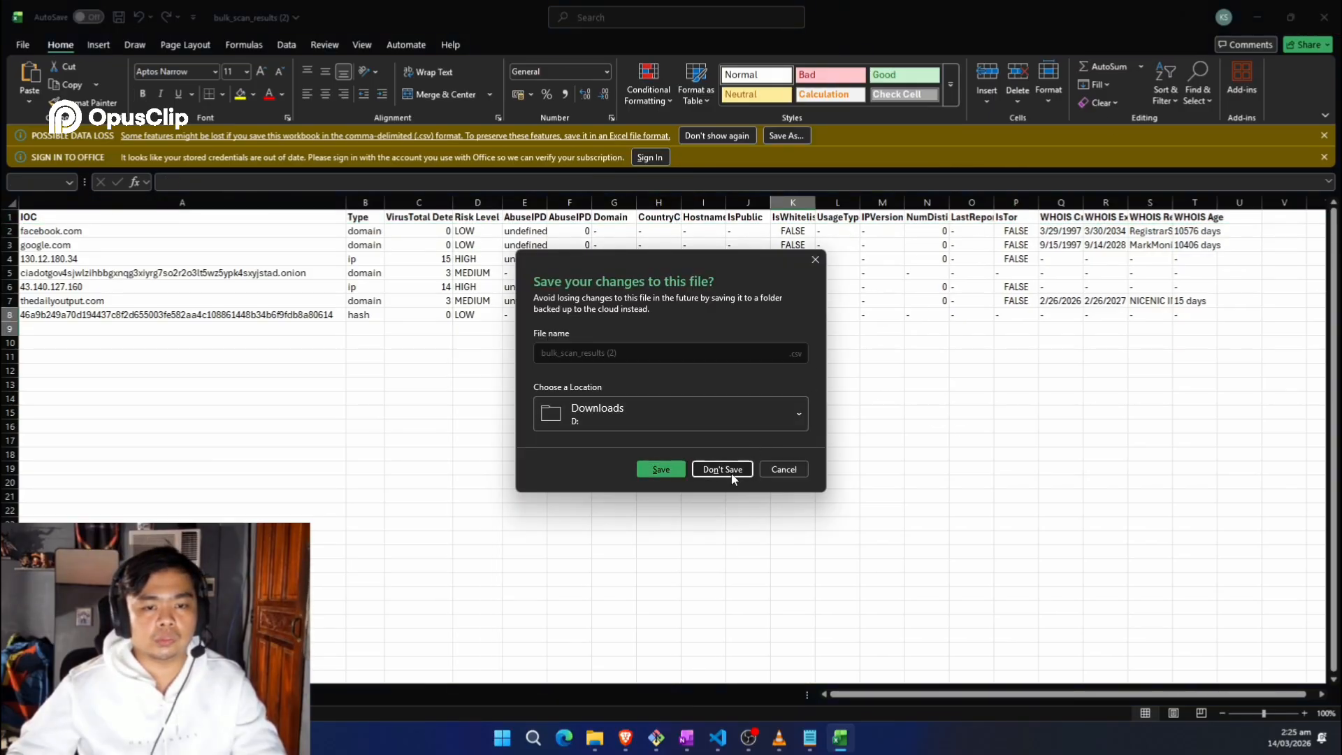
click(731, 472)
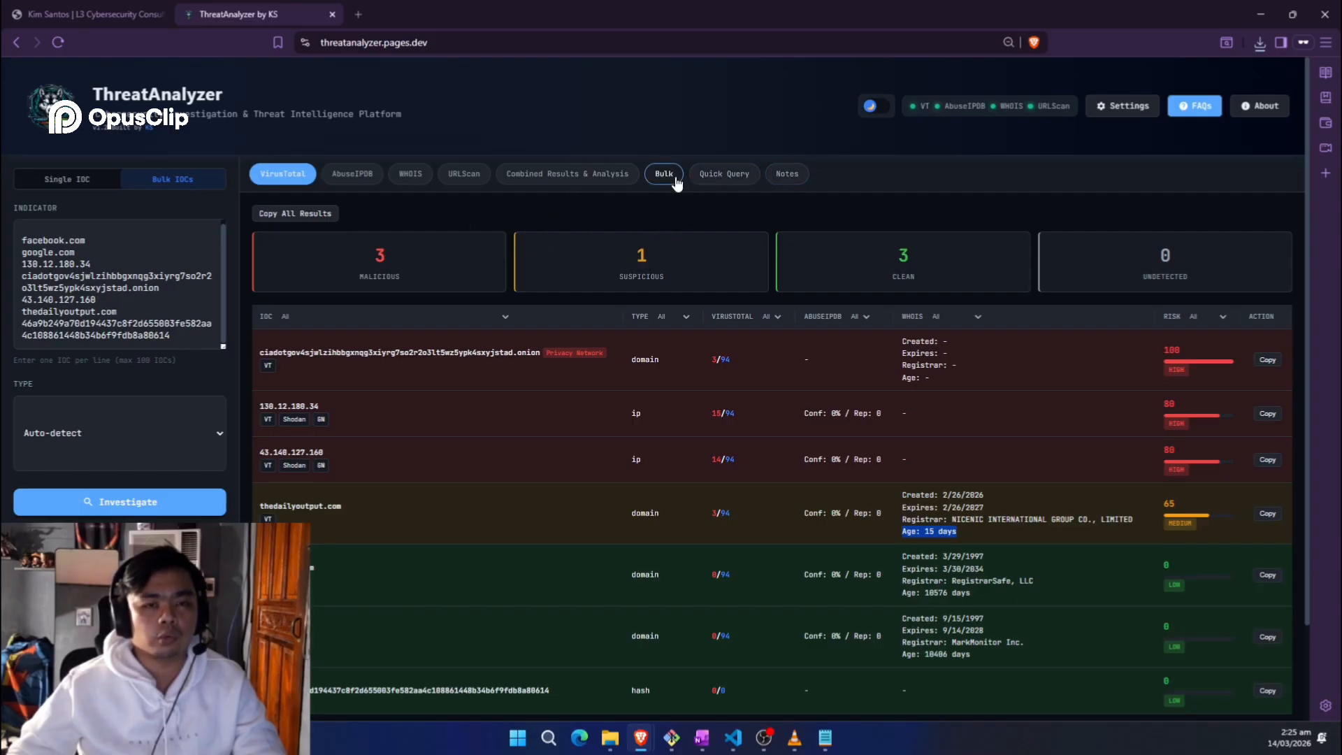
Step: Paste the bulk IOC results table into Investigation Notes and tidy the line below it
click(787, 174)
click(402, 326)
text(IOC | Type | VirusTotal | AbuseIPDB | WHOIS Age | WHOIS Expires | WHOIS Registrar --- | --- | --- | --- | --- | --- | --- facebook.com | domain | 0/94 | 0%/0 | 10576 days | 3/30/2034 | RegistrarSafe, LLC google.com | domain | 0/94 | 0%/0 | 10406 days | 9/14/2028 | MarkMonitor Inc. 130.12.180.34 | ip | 15/94 | 0%/0 | - | - | - ciadotgov4sjwlzihbbgxnqg3xiyrg7so2r2o3lt5wz5ypk4sxyjstad.onion | domain | 3/94 | 0%/0 | - | - | - 43.140.127.160 | ip | 14/94 | 0%/0 | - | - | - thedailyoutput.com | domain | 3/94 | 0%/0 | 15 days | 2/26/2027 | NICENIC INTERNATIONAL GROUP CO., LIMITED 46a9b249a70d194437c8f2d655003fe582aa4c108861448b34b6f9fdb8a80614 | hash | 0/0 | 0%/0 | - | - | - \)
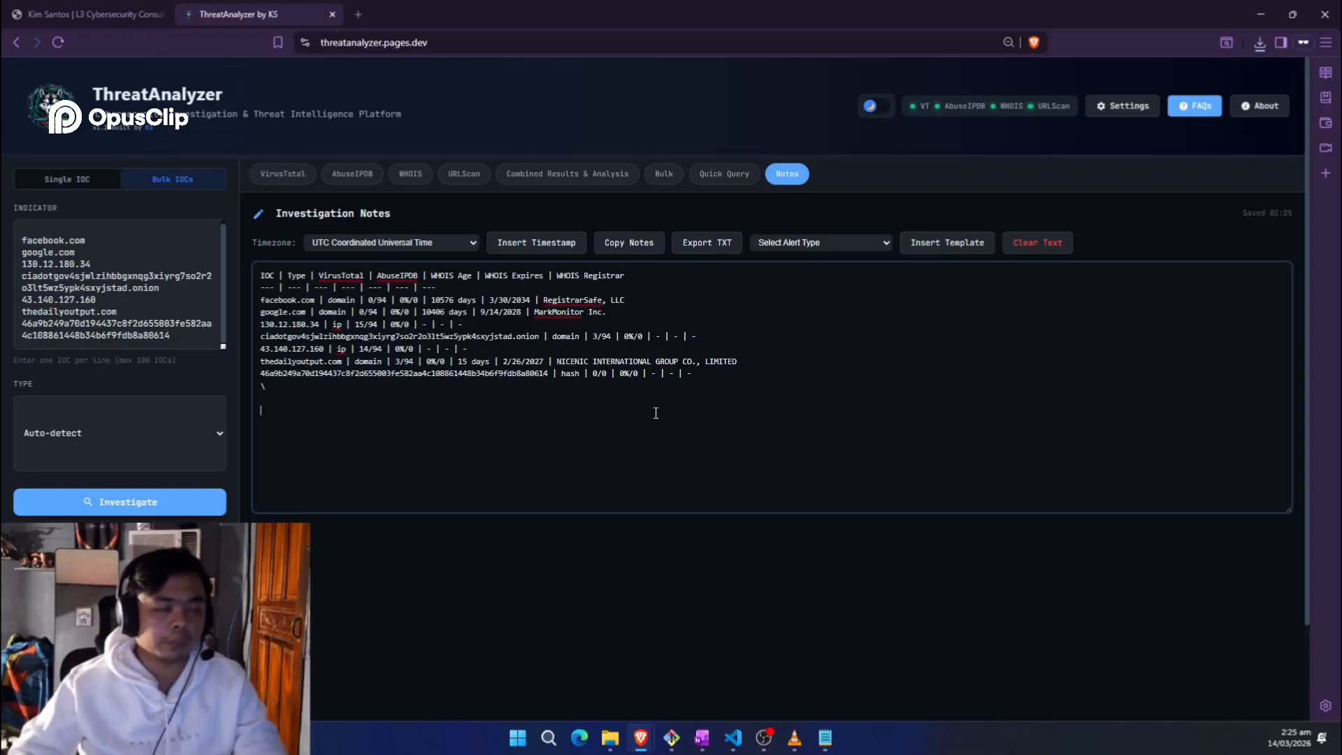
click(388, 244)
click(389, 260)
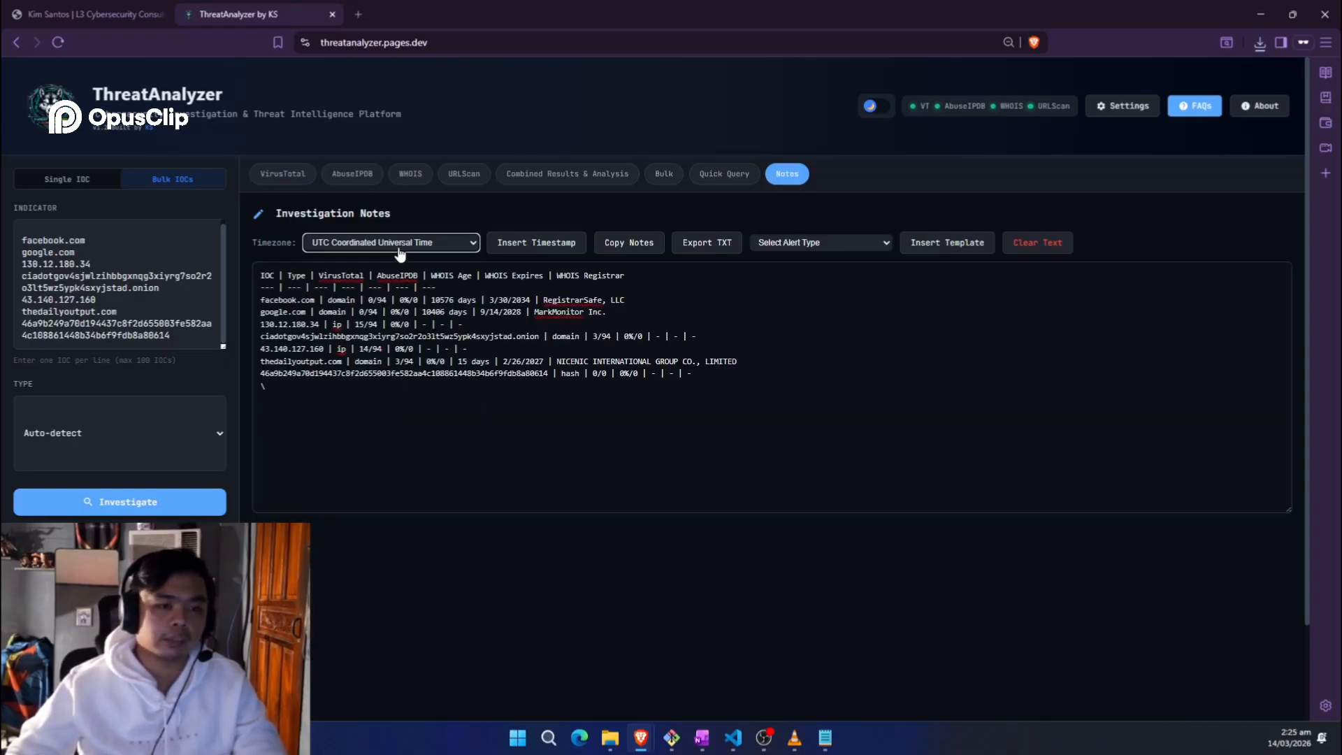
key(BackSpace)
key(Return)
key(Return)
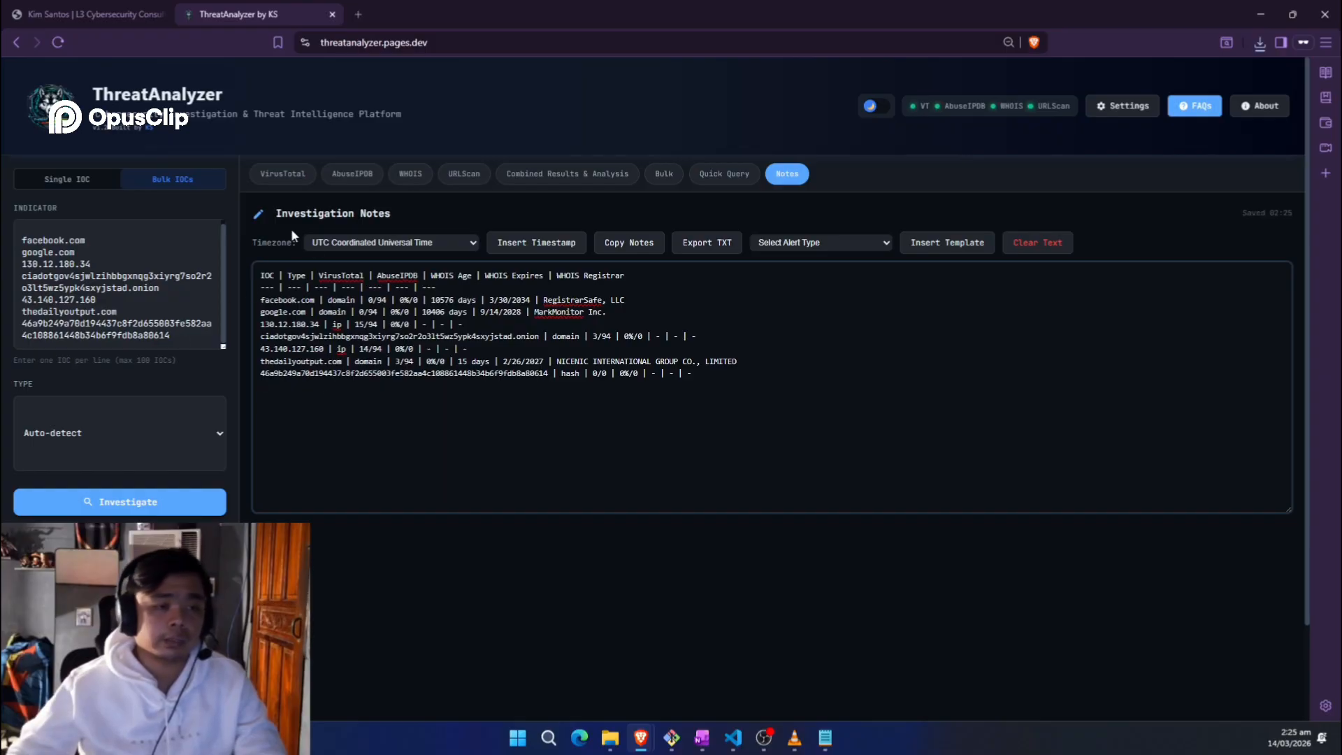
Step: Set the timezone to GMT+10 Australia Eastern and insert two timestamps
click(419, 243)
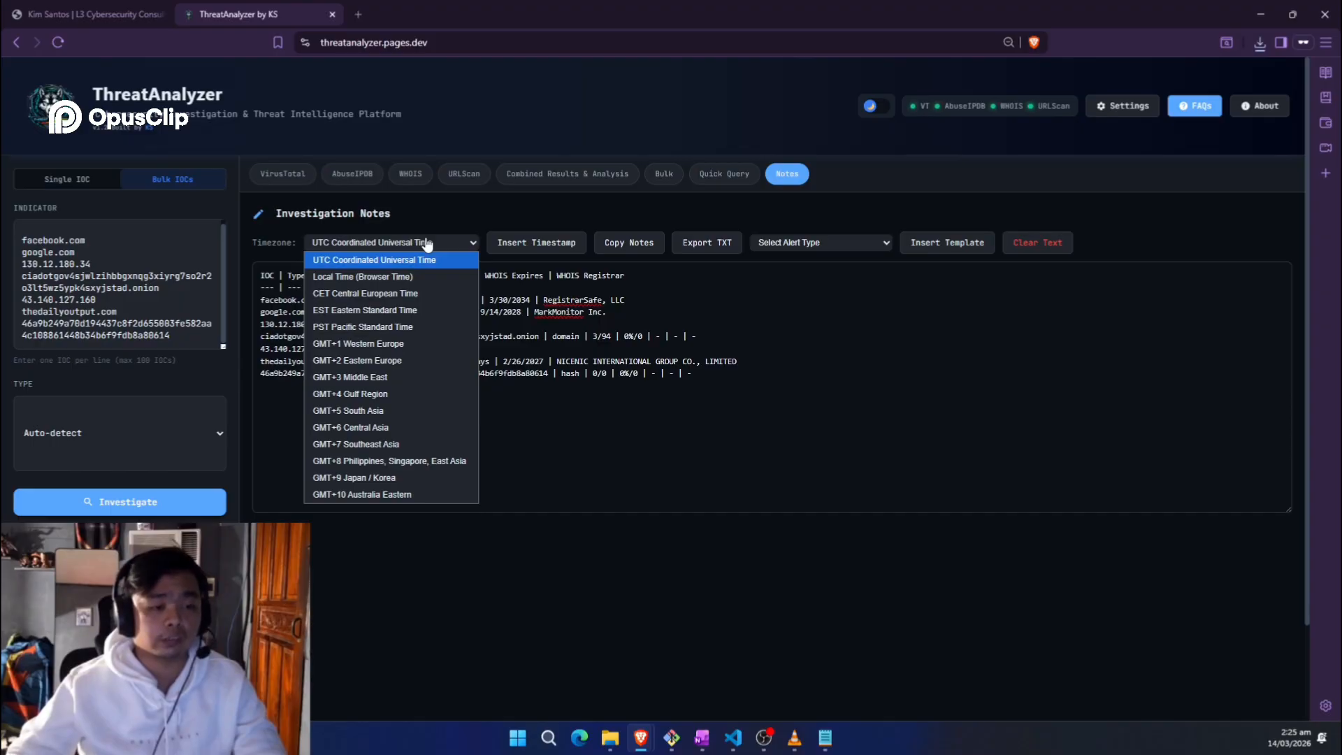
click(403, 495)
key(F5)
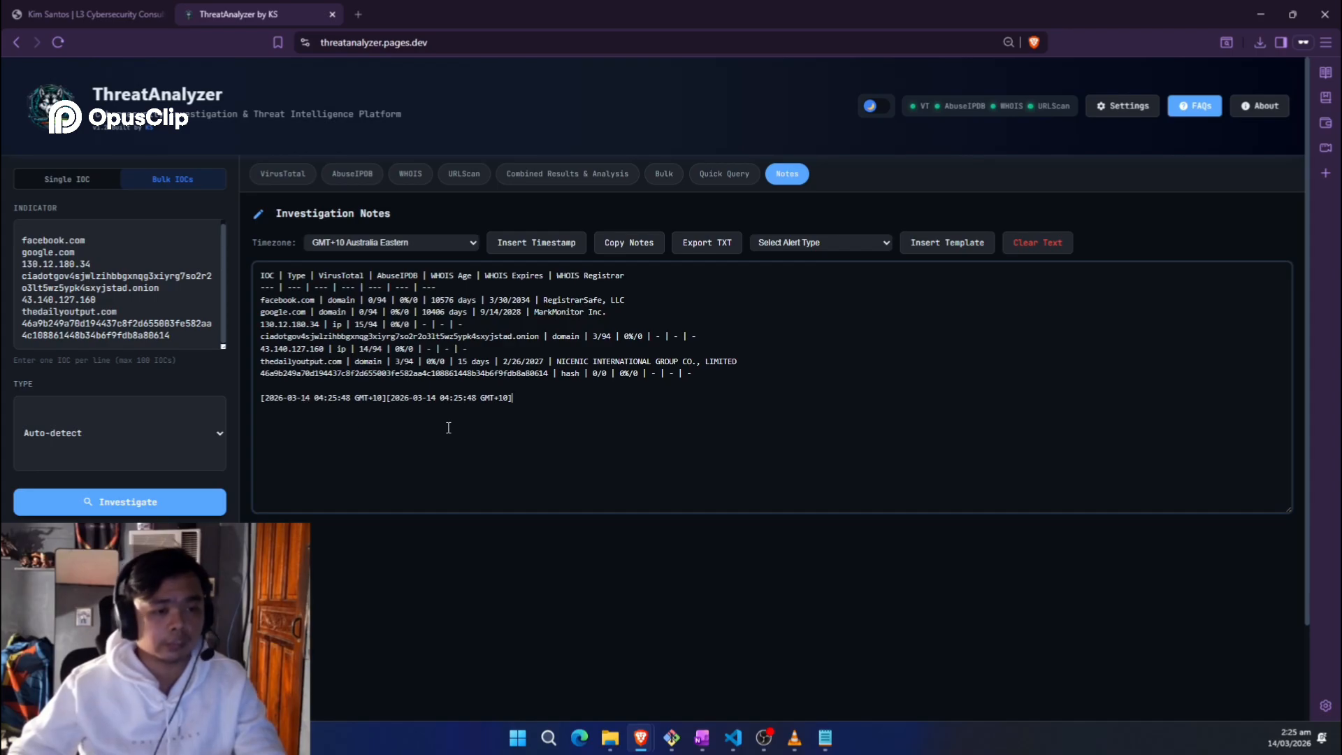
key(F5)
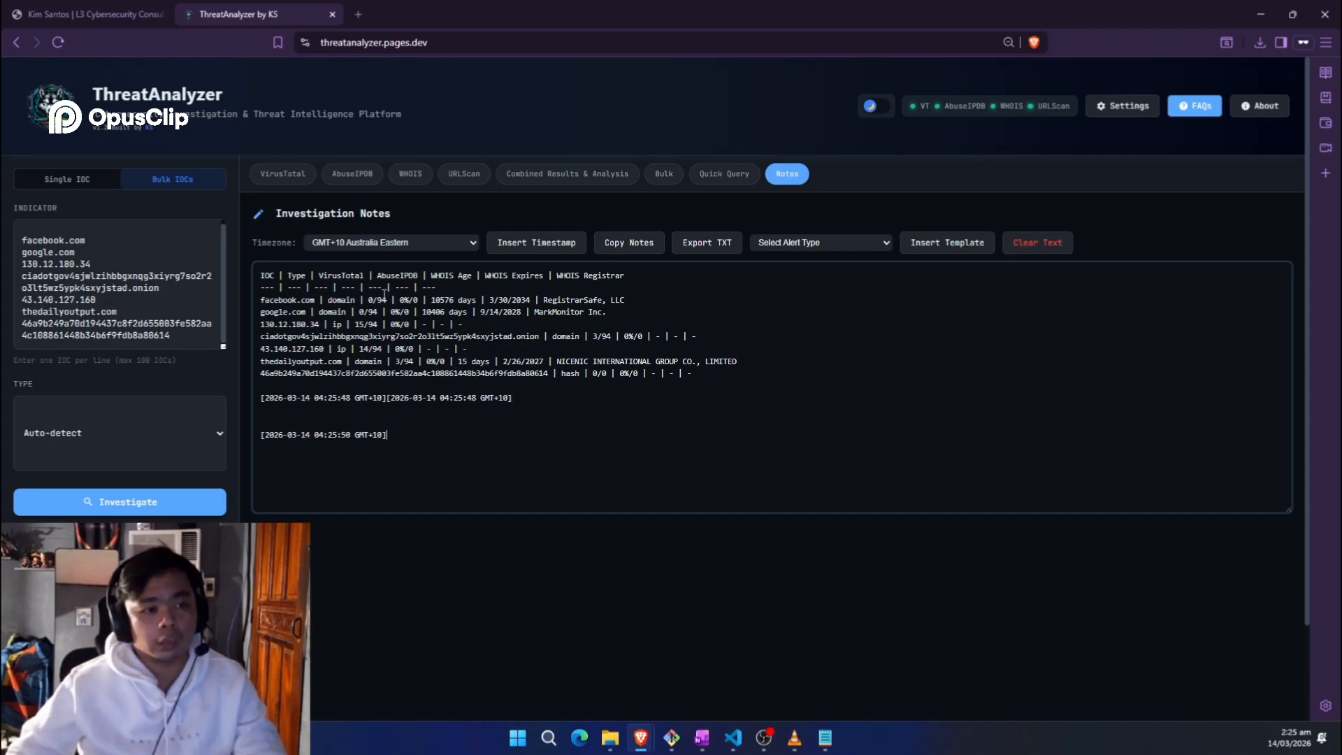
Step: Add blank lines above the notes table and bring up the alert type list
key(Return)
key(Return)
key(Return)
key(Return)
key(Return)
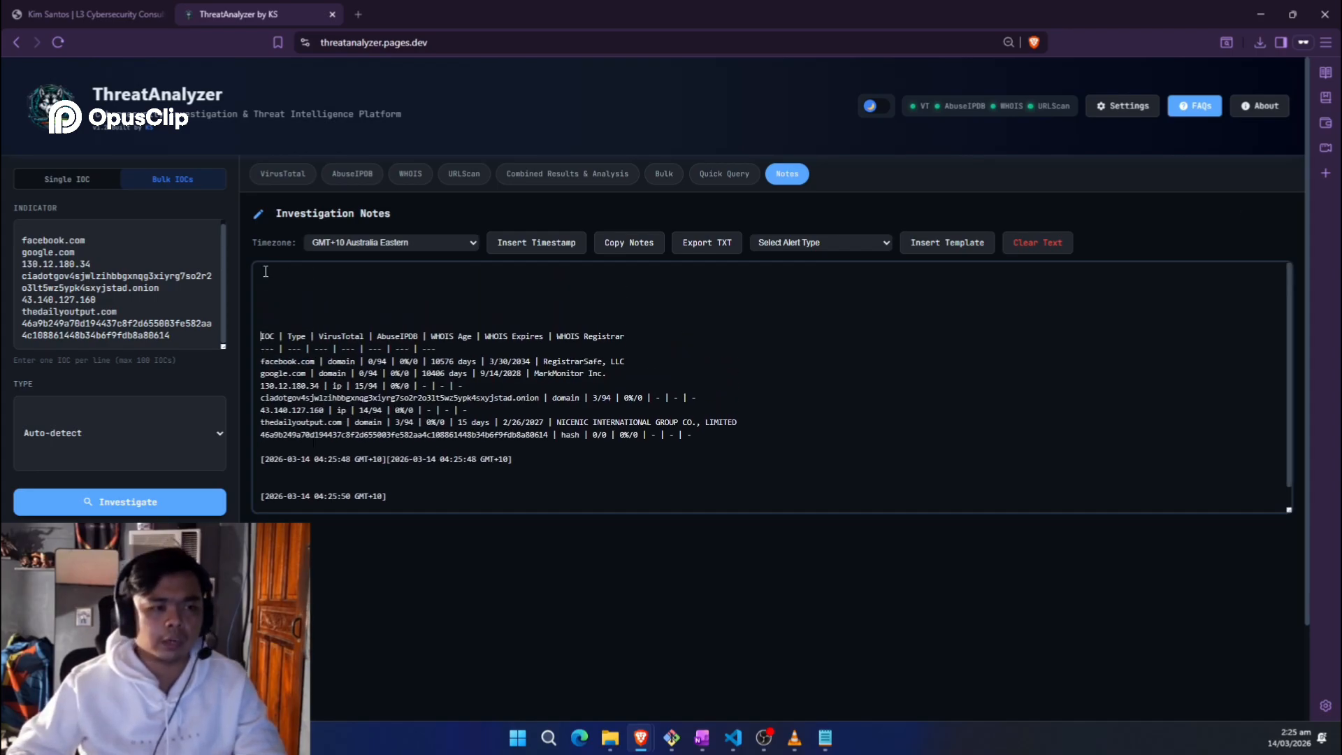
key(Up)
key(Up)
key(Up)
key(Up)
key(Return)
key(Return)
key(Up)
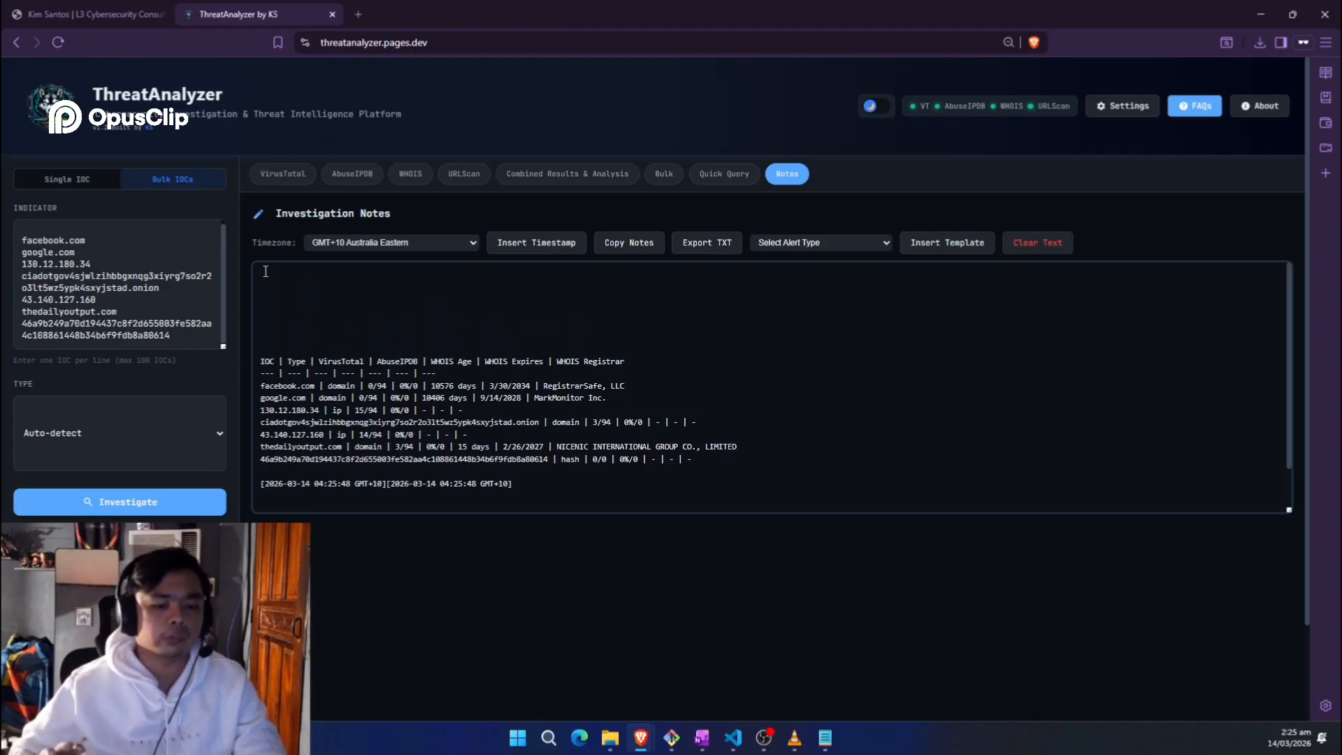
click(266, 271)
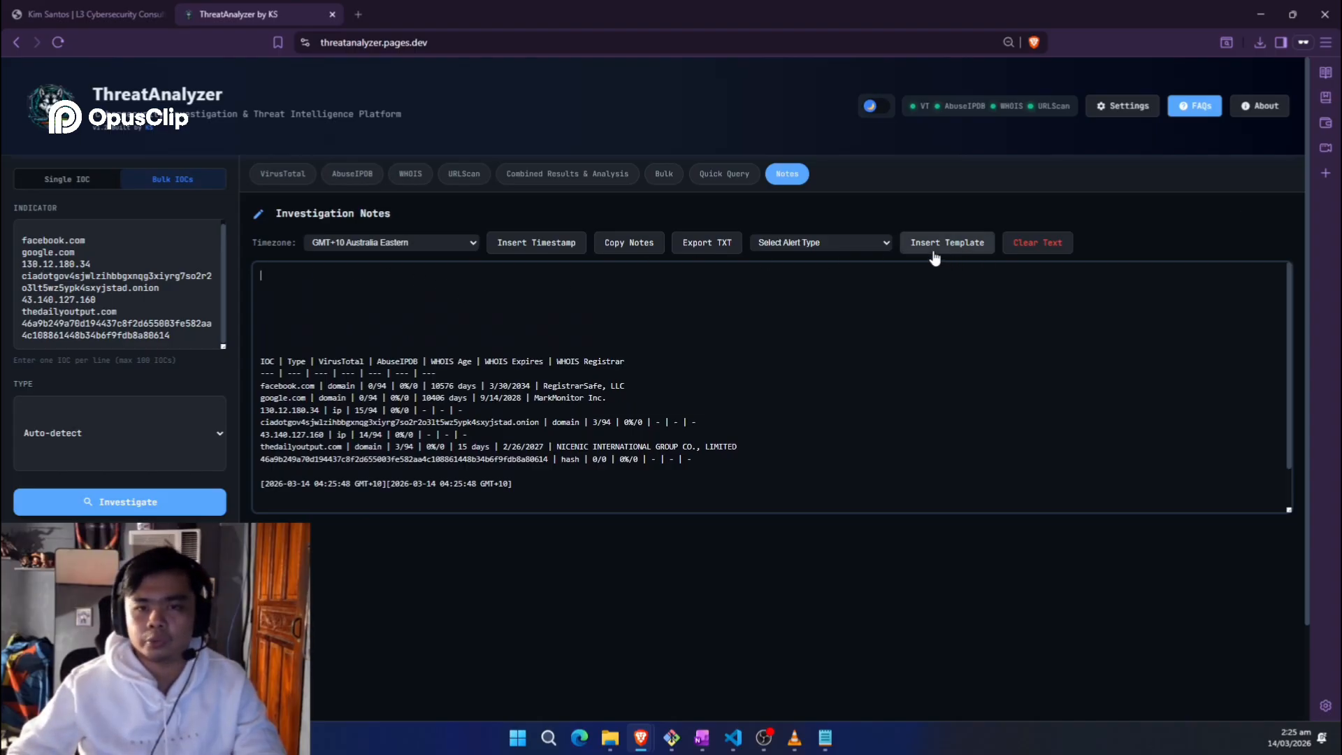
click(864, 249)
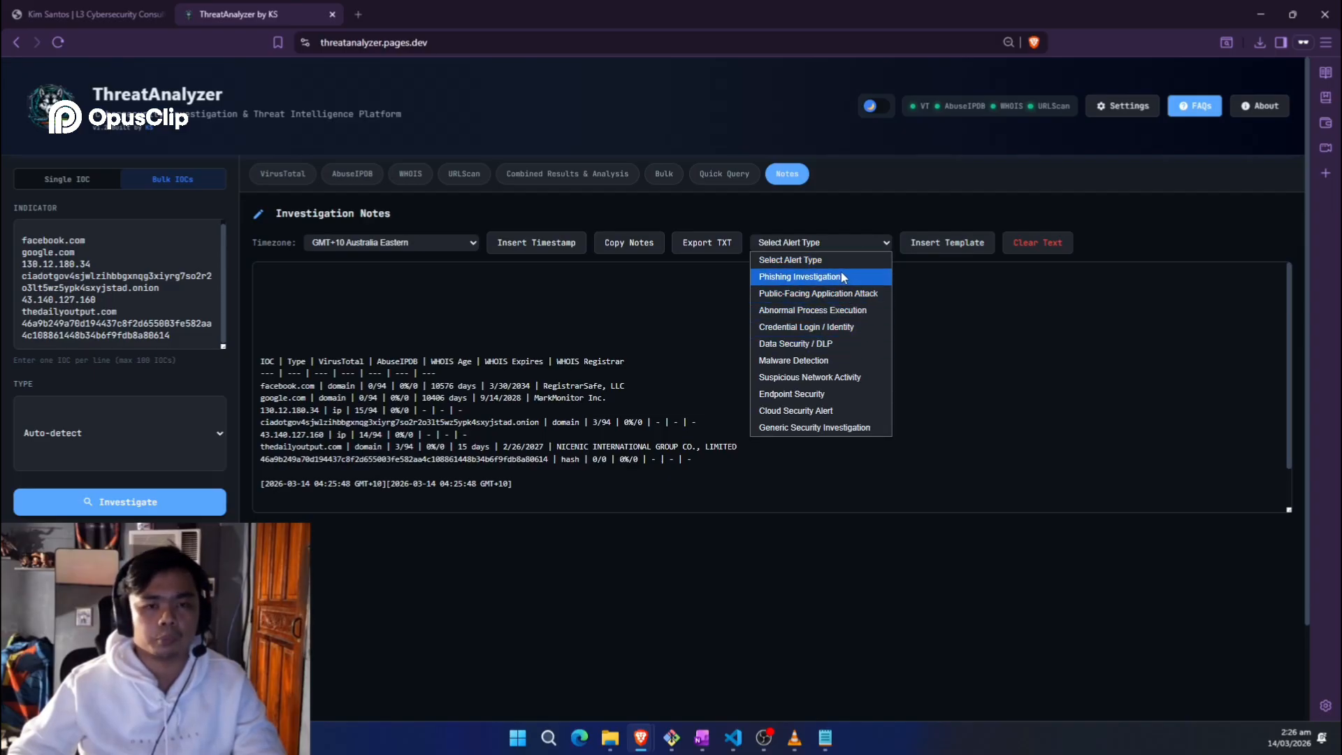
Step: Choose Data Security / DLP, insert its alert template, and place the caret after the User field
click(843, 346)
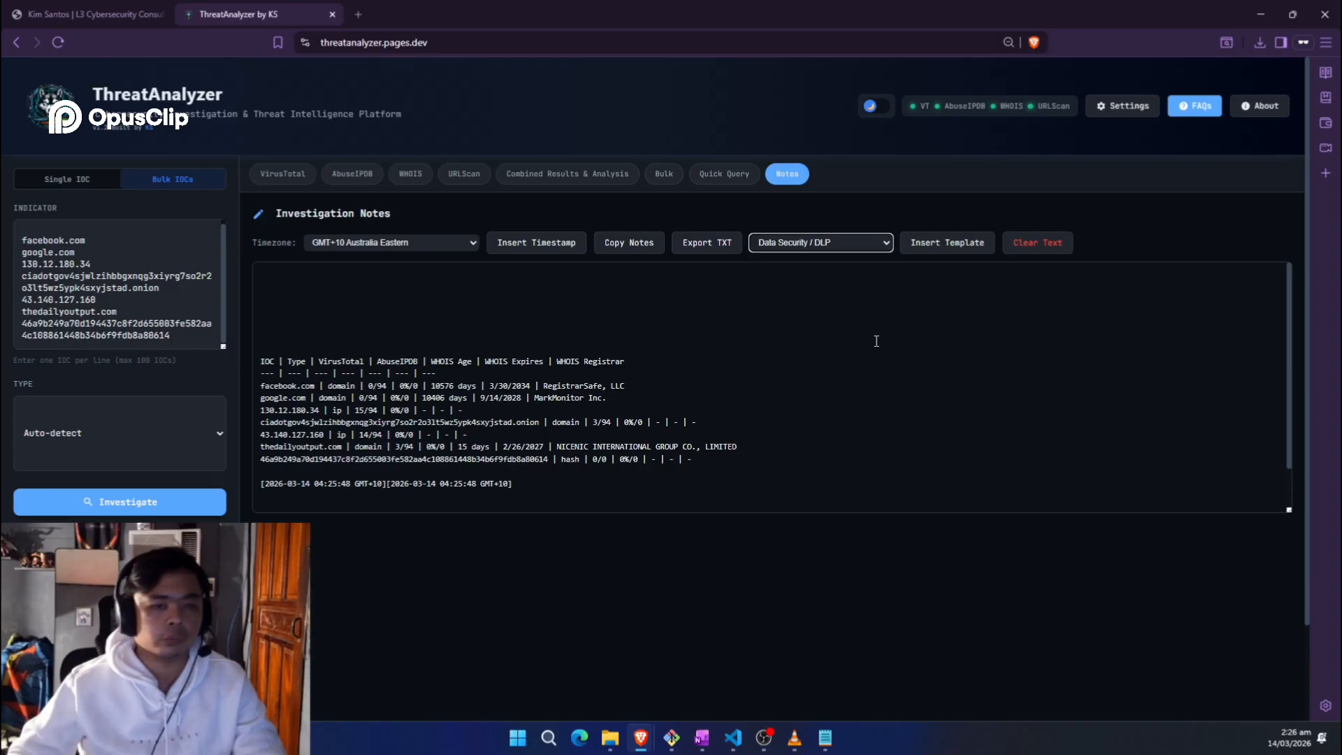
click(949, 245)
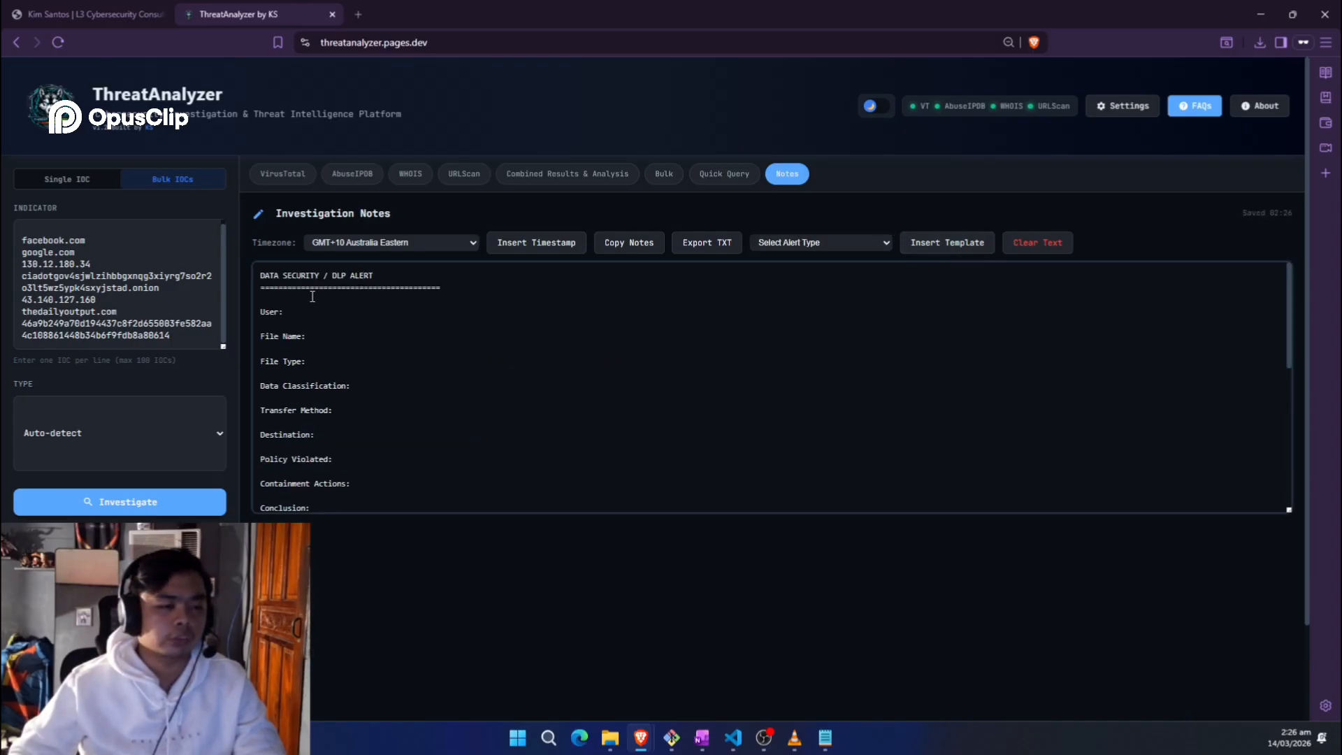
scroll(312, 297, down, 3)
scroll(411, 324, up, 3)
click(375, 300)
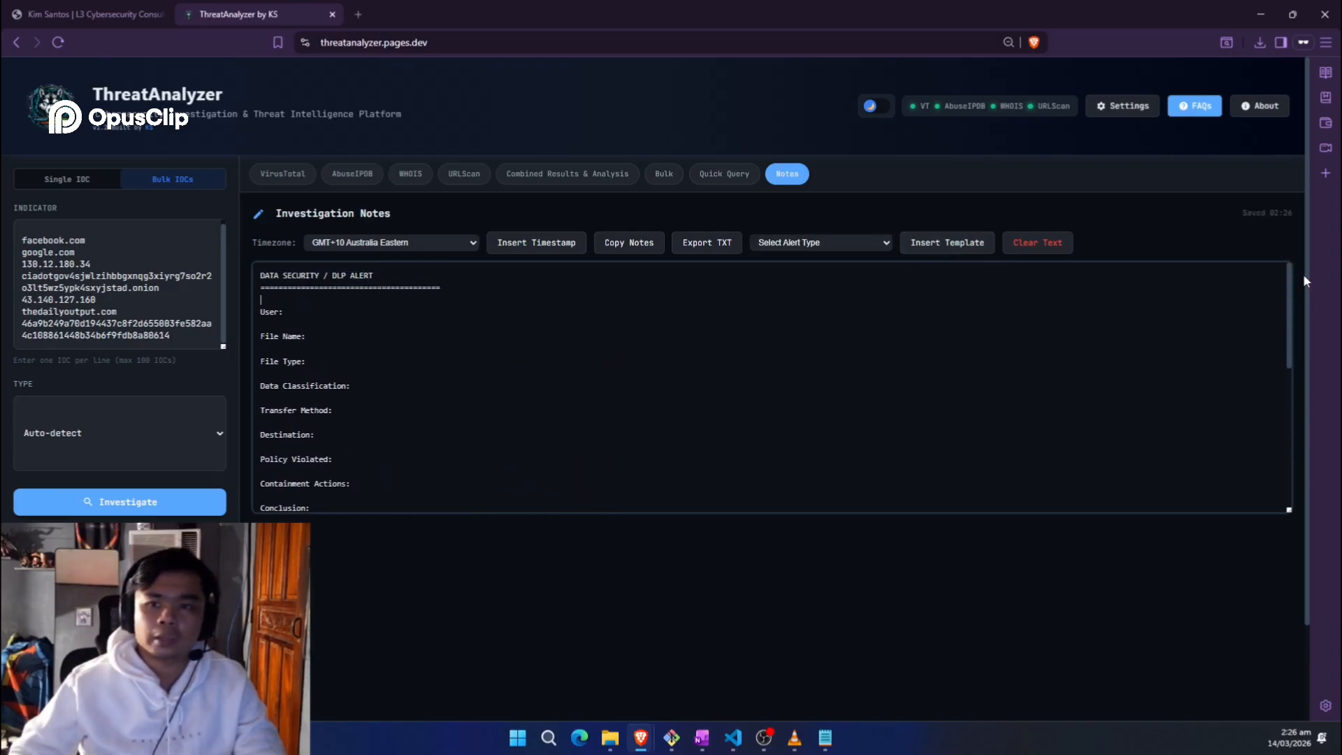
scroll(1236, 302, down, 1)
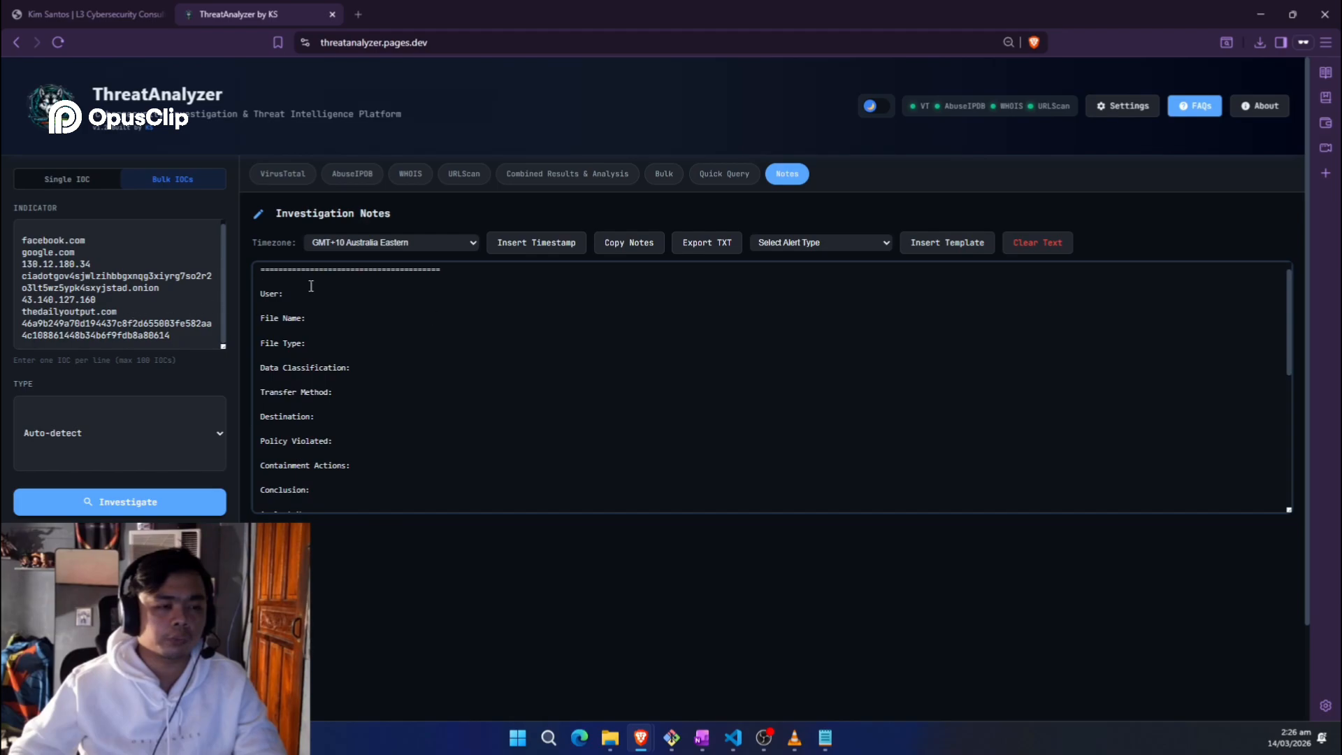
scroll(355, 295, up, 1)
click(327, 310)
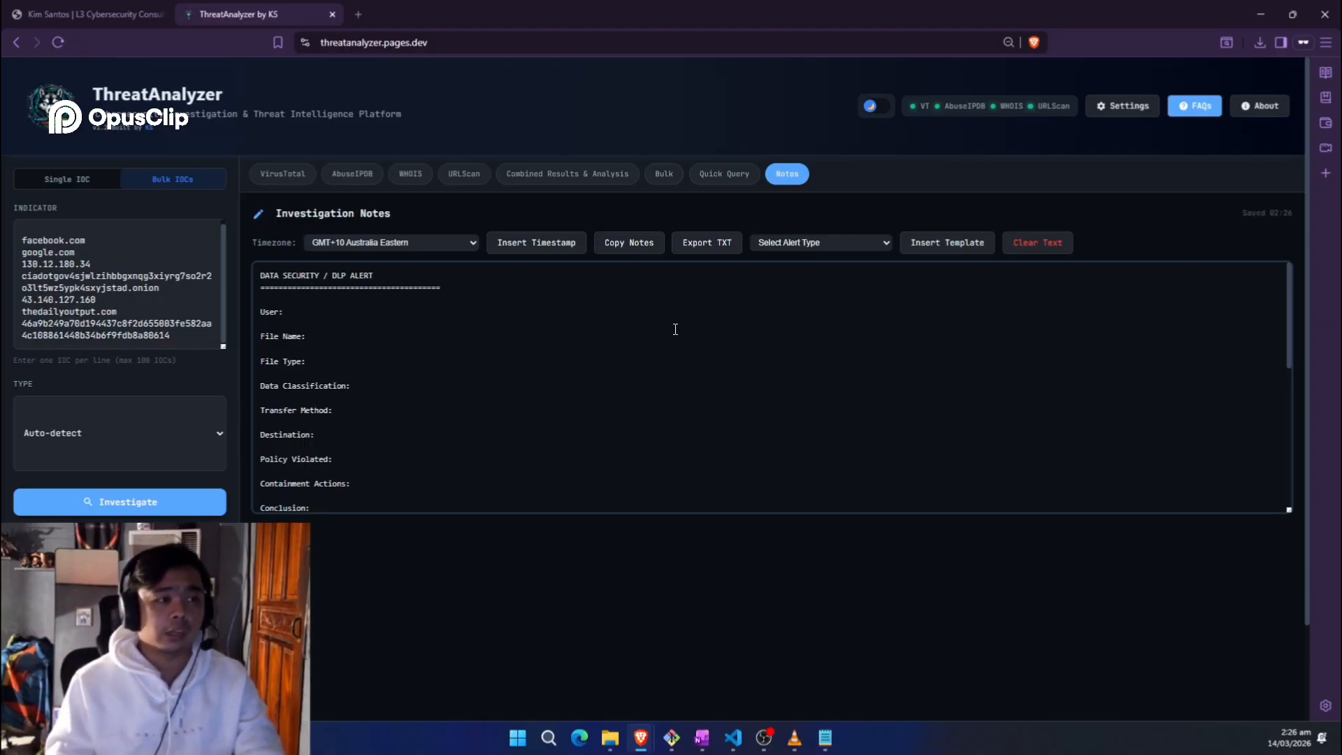
Step: Finish the user's e-mail with '.com' and enter File Name 'Bday certificaiton' as a pdf
text(.com)
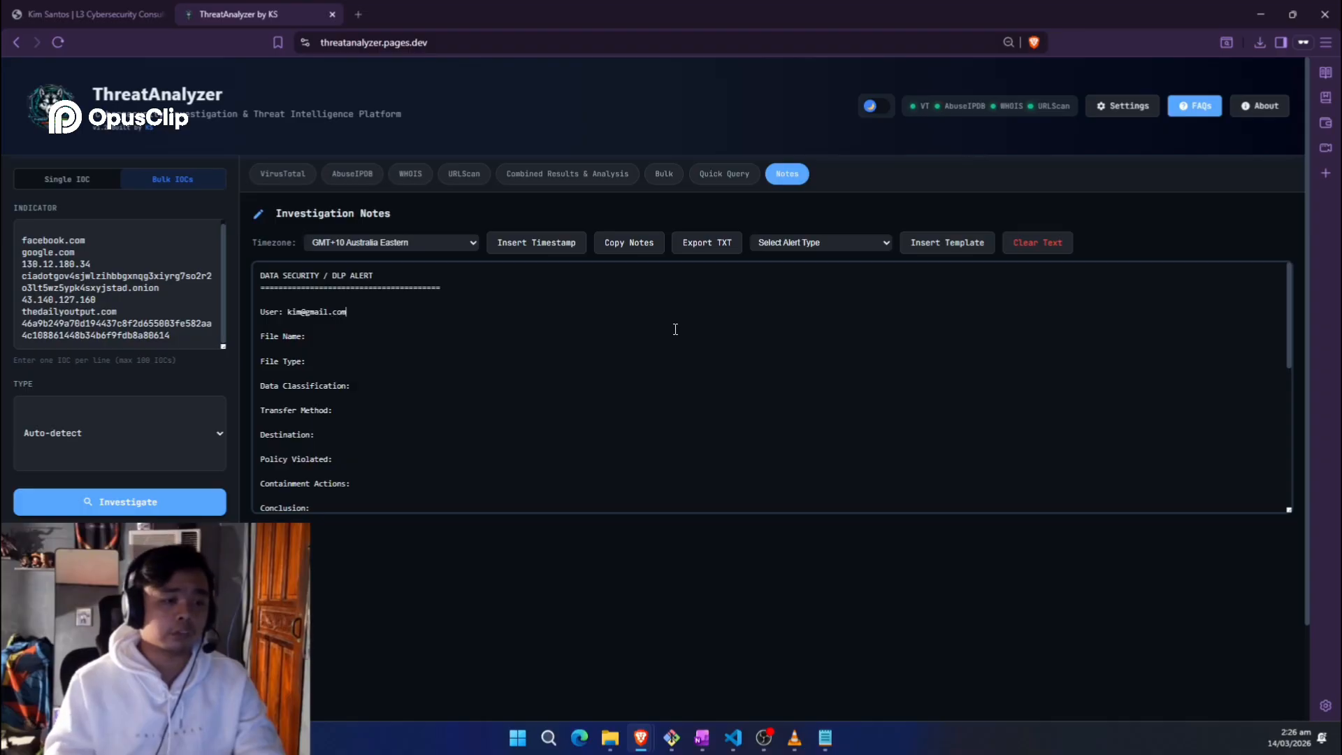
click(432, 339)
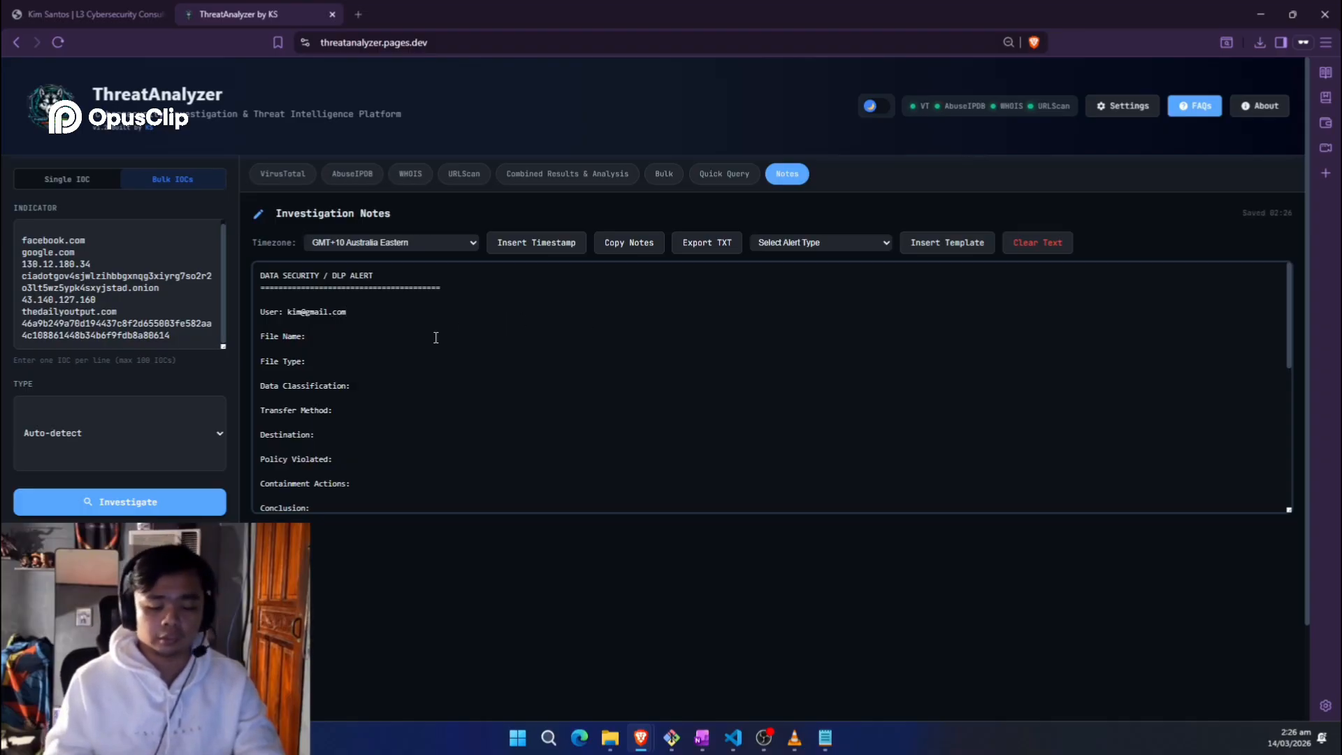
text(Bday cer)
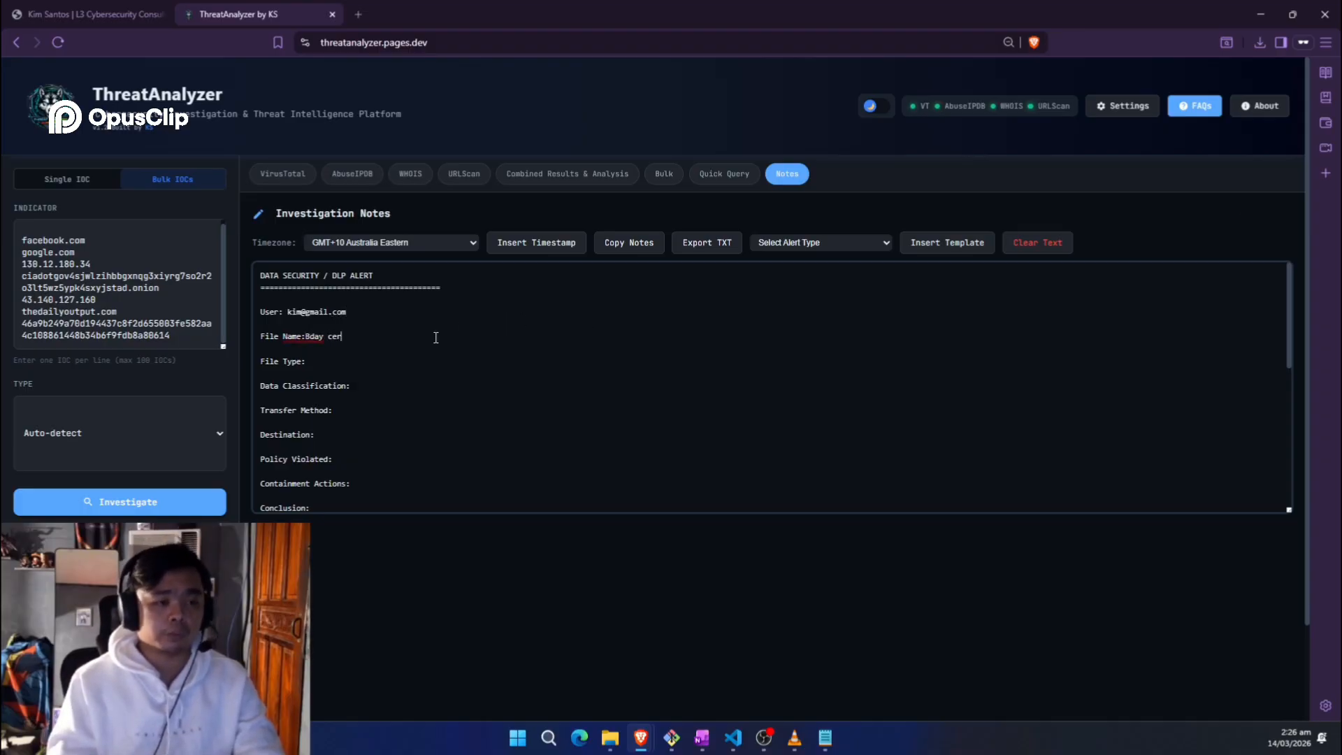
text(tificaiton)
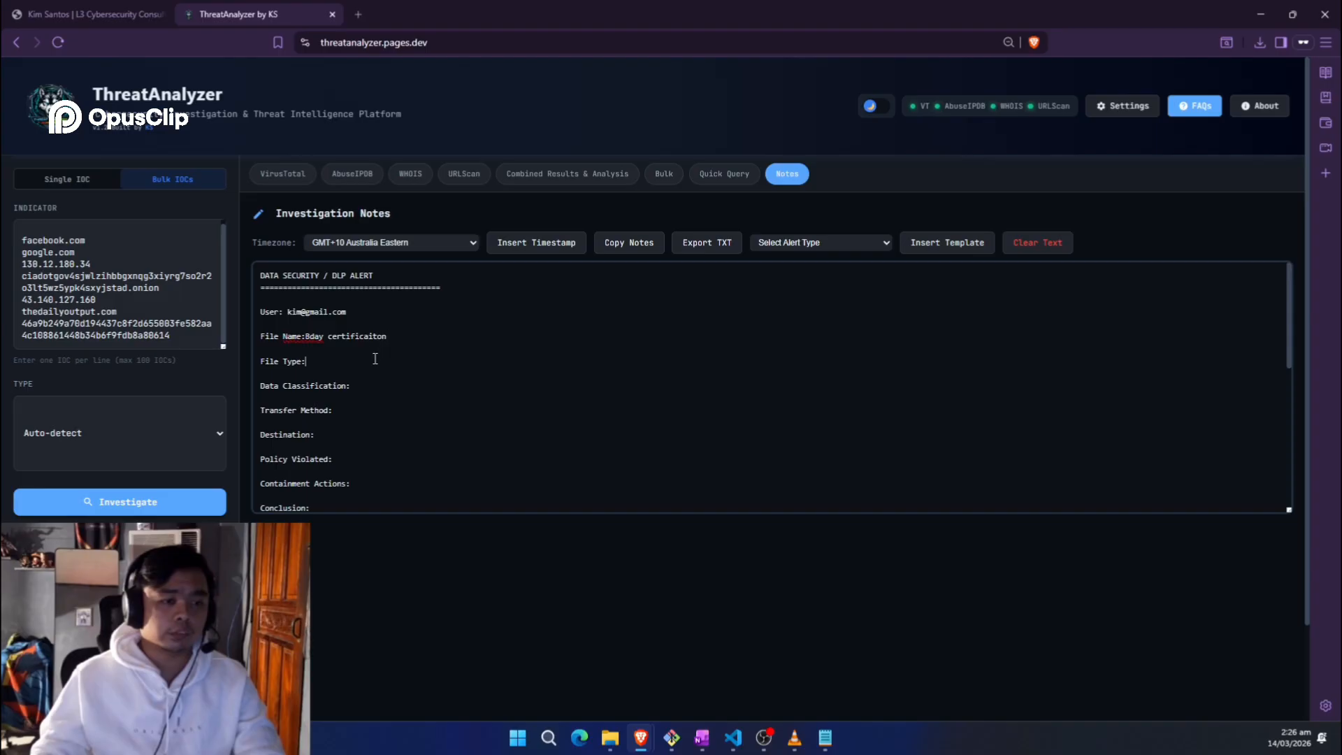
text(F)
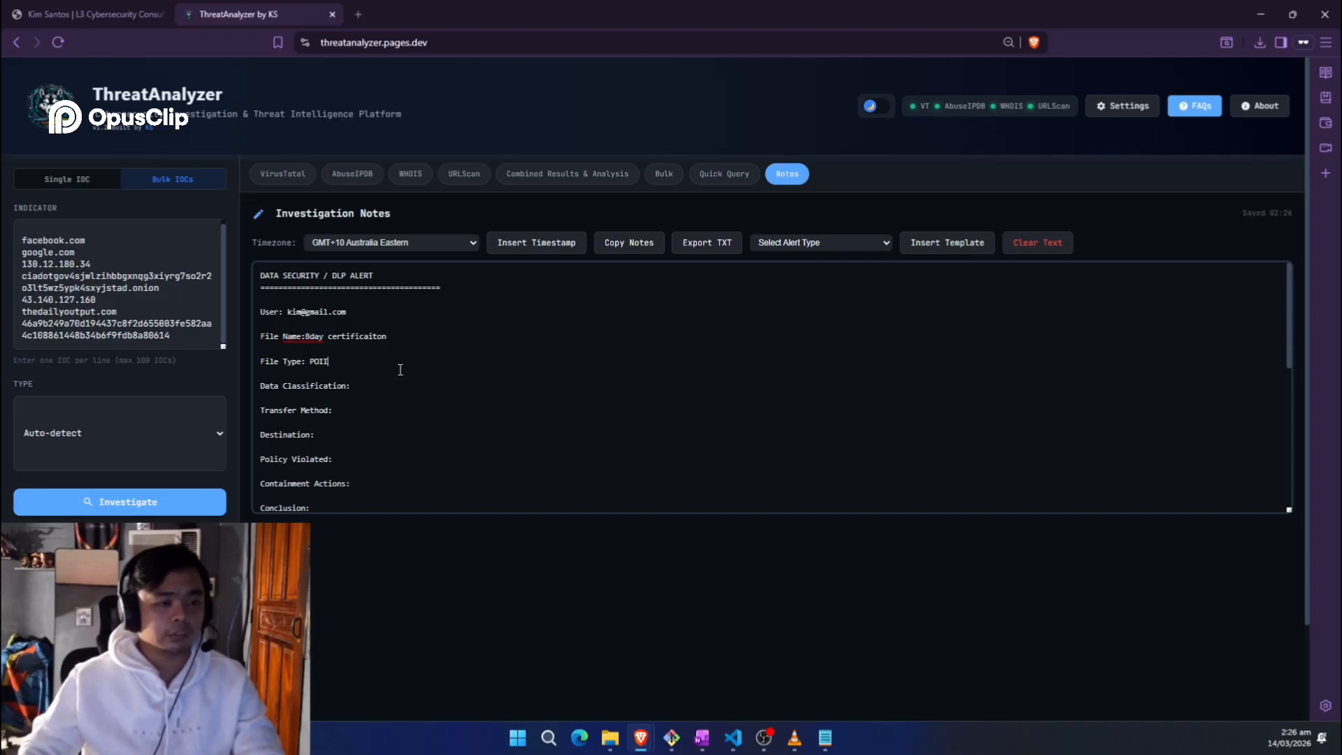
key(BackSpace)
key(BackSpace)
key(BackSpace)
text(pdf)
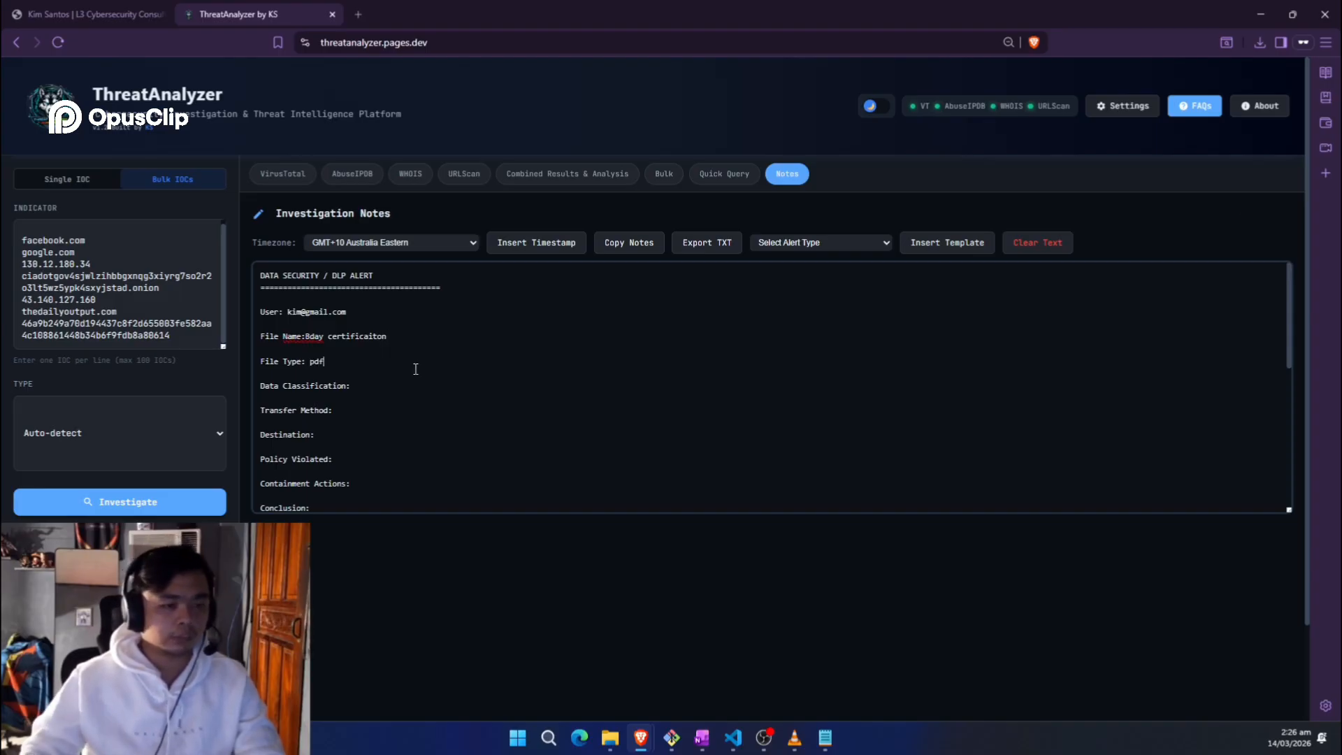
Step: Set Data Classification to 'publicly available', correcting the misspelled 'publcily'
click(406, 381)
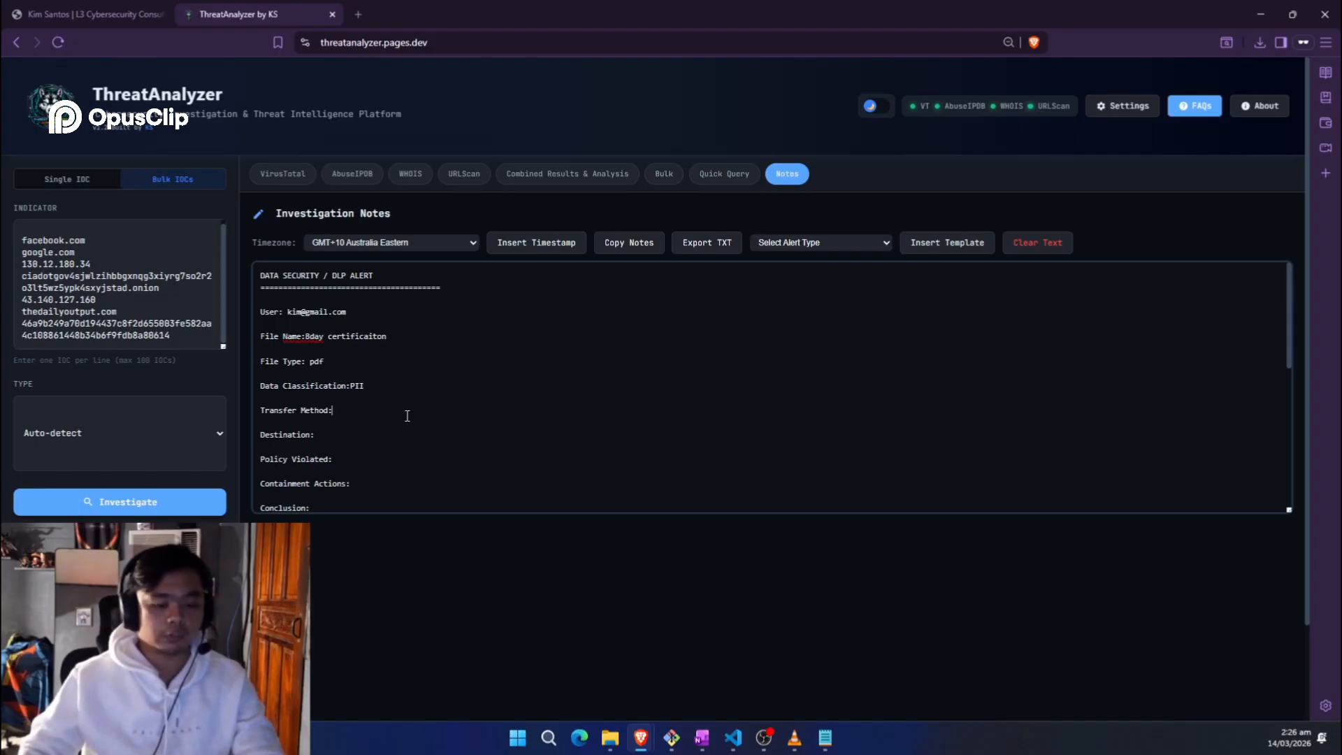
text(publcily available)
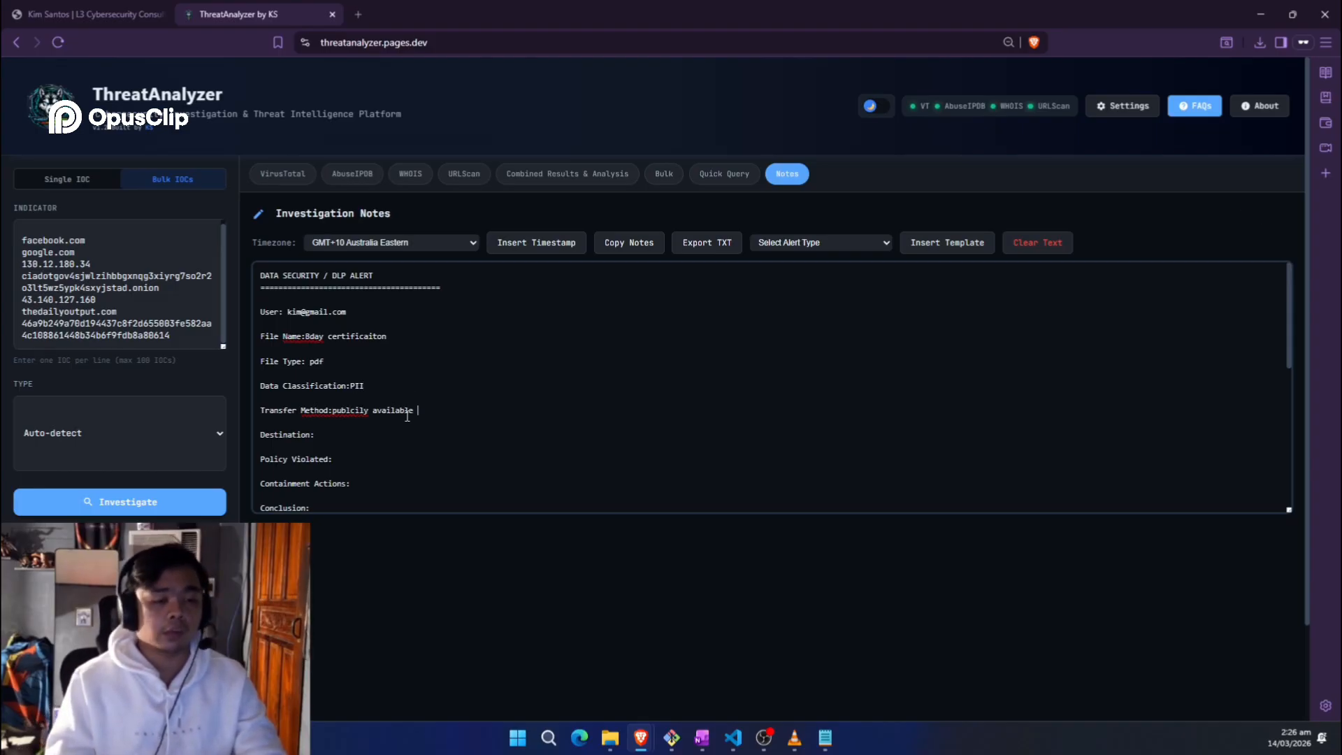
right_click(347, 412)
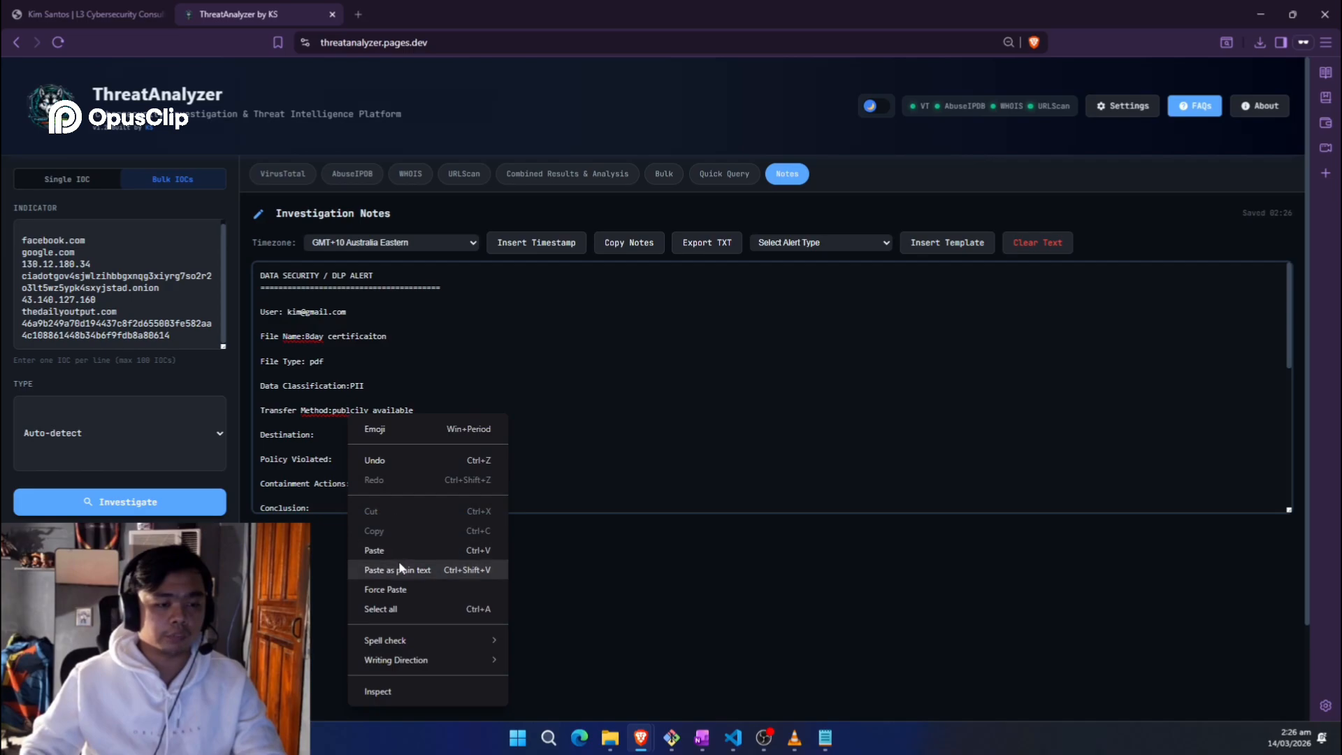
double_click(369, 410)
text(p)
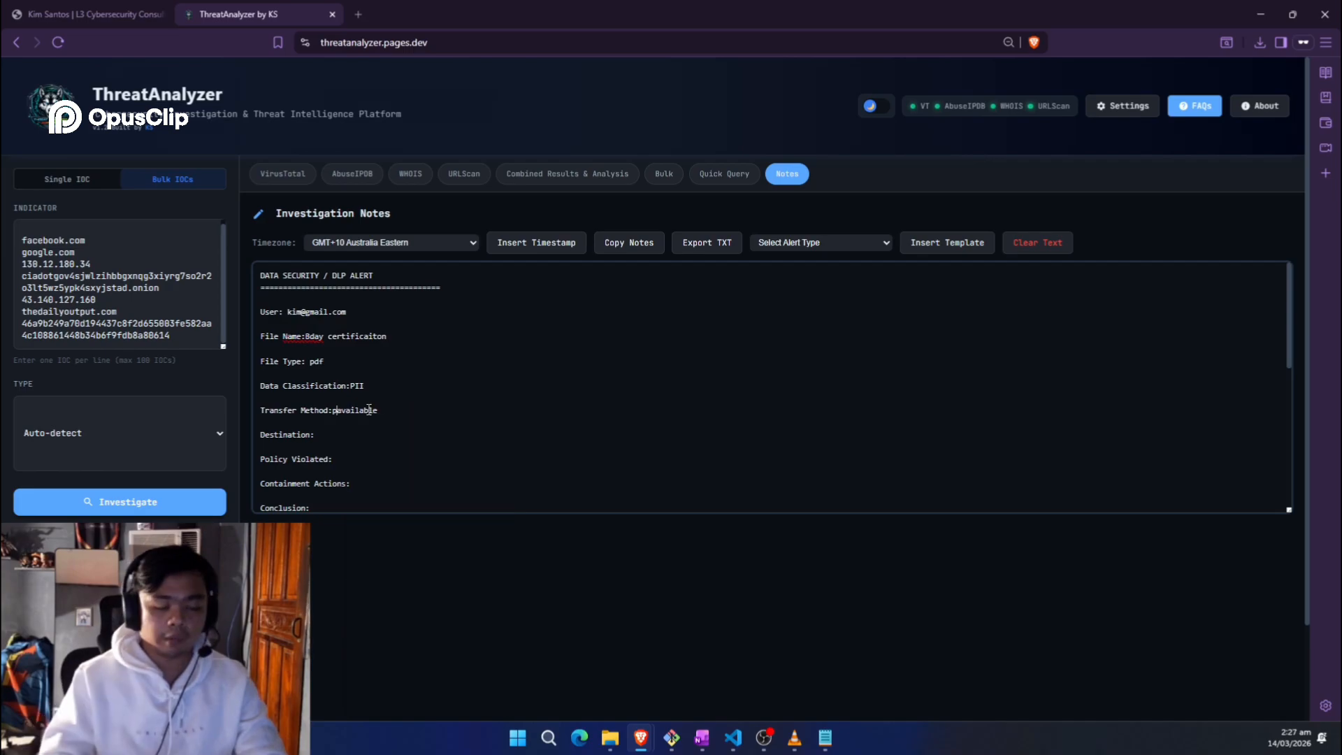
text(ublicly)
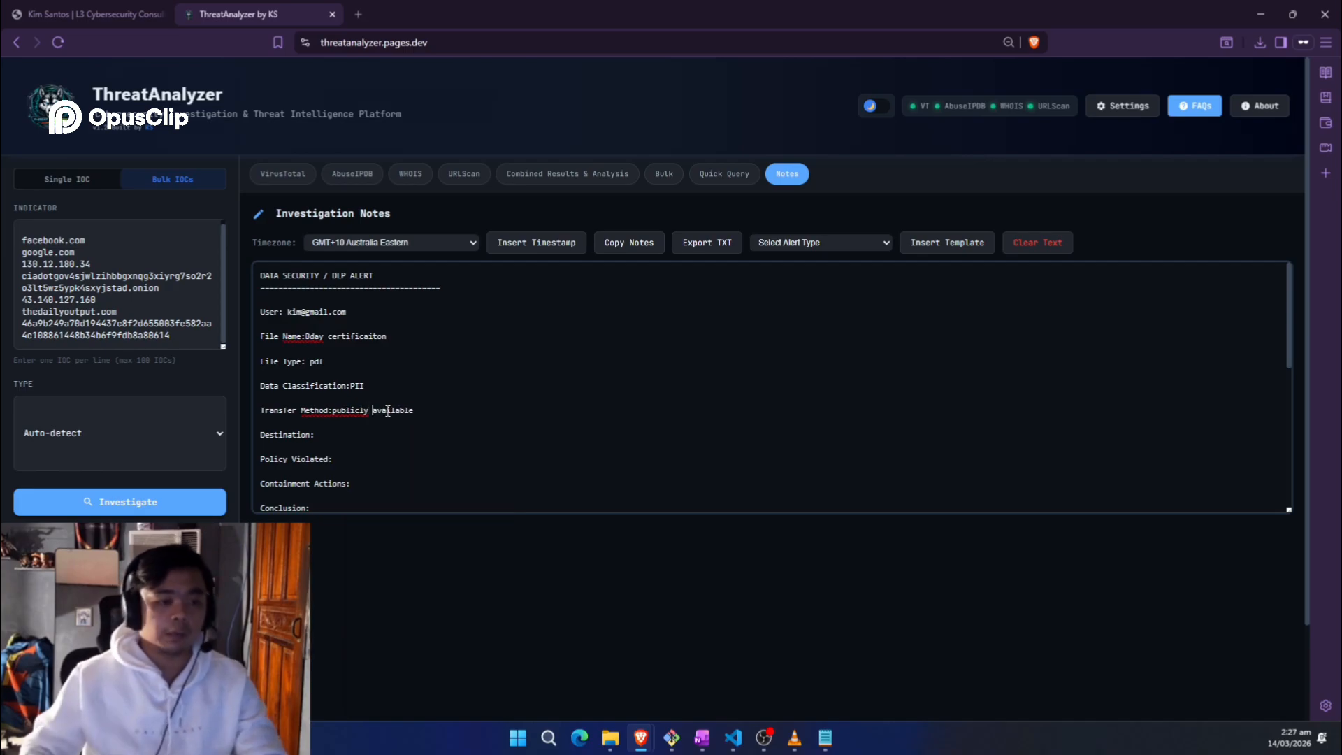
Step: Add 'service - gmail;' to Transfer Method and enter the destination Gmail address
click(427, 406)
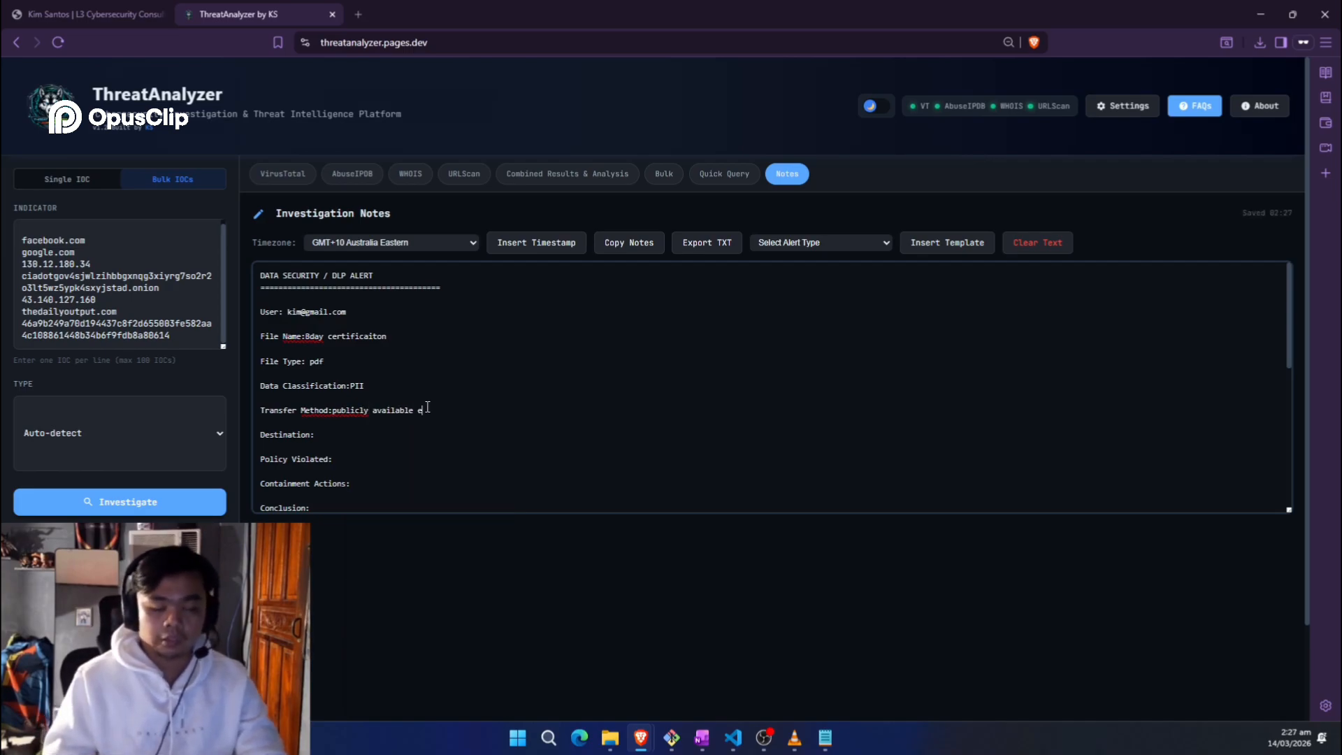
text(service - g)
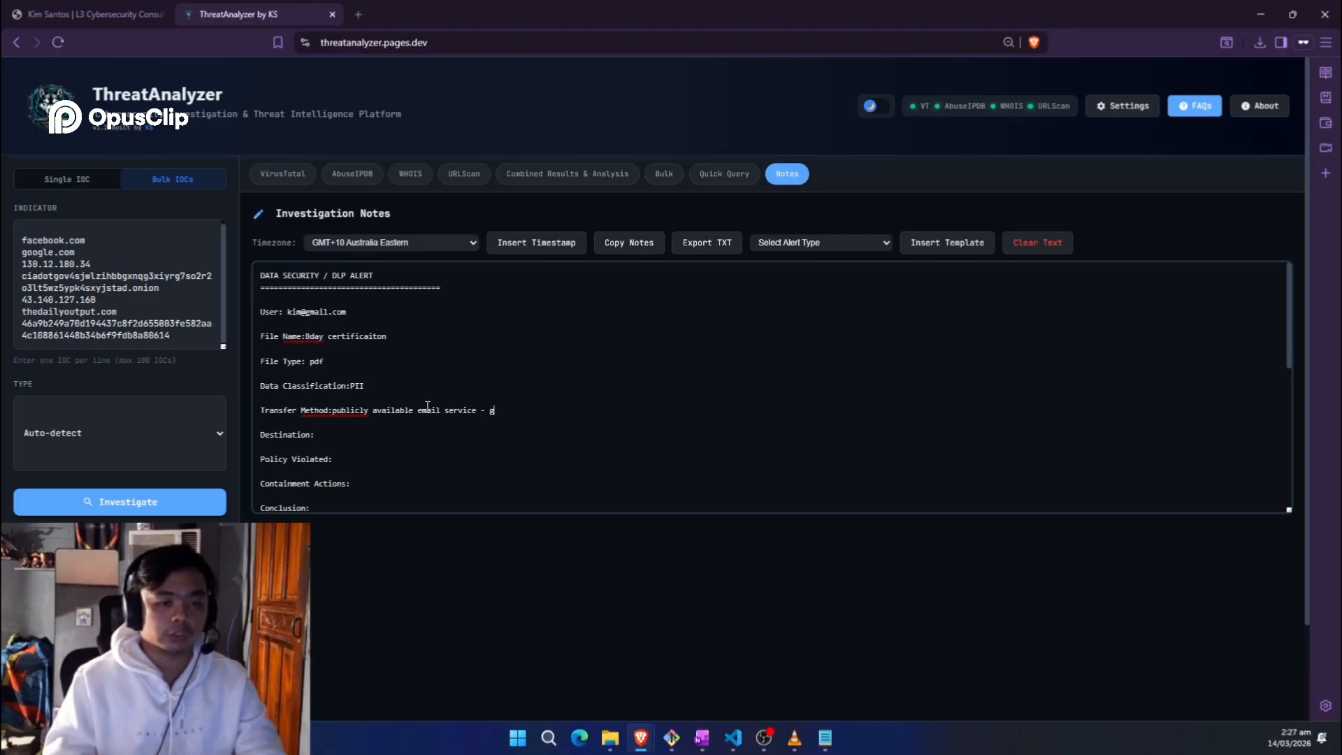
text(mail;)
click(399, 430)
text(j)
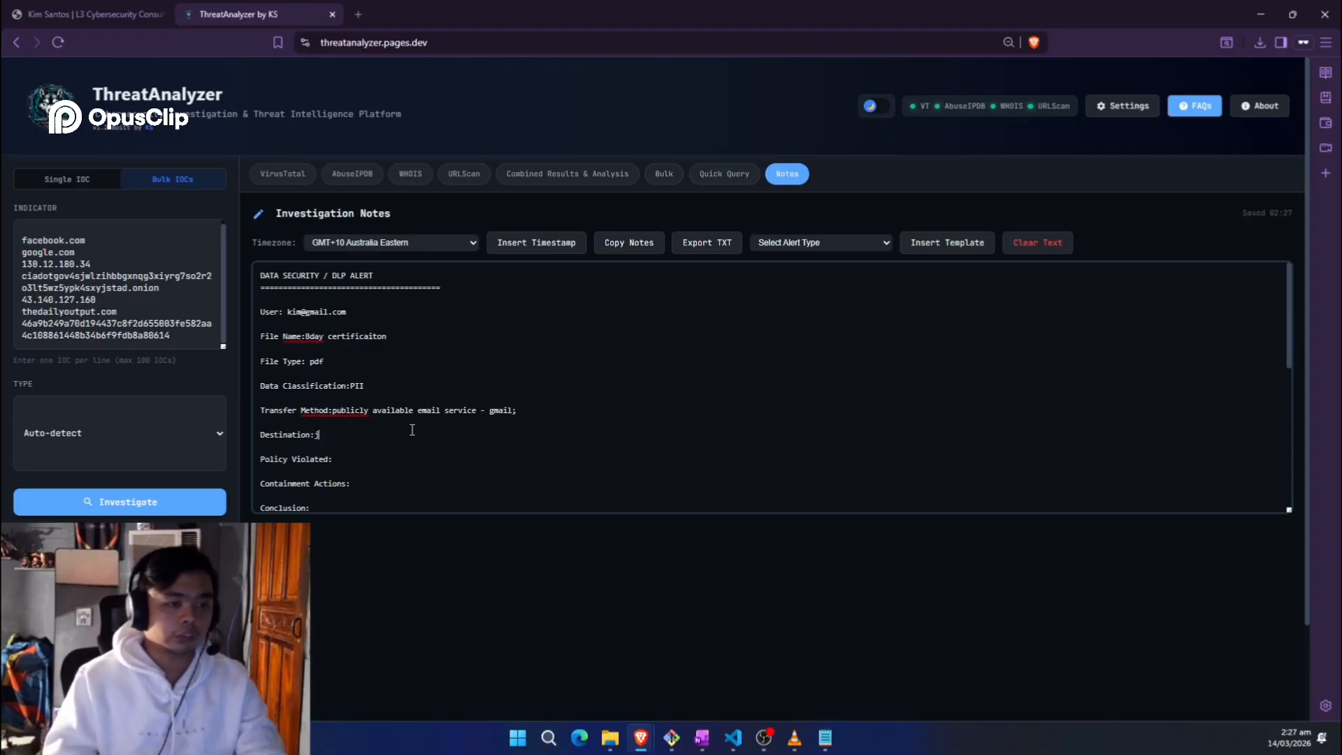
key(BackSpace)
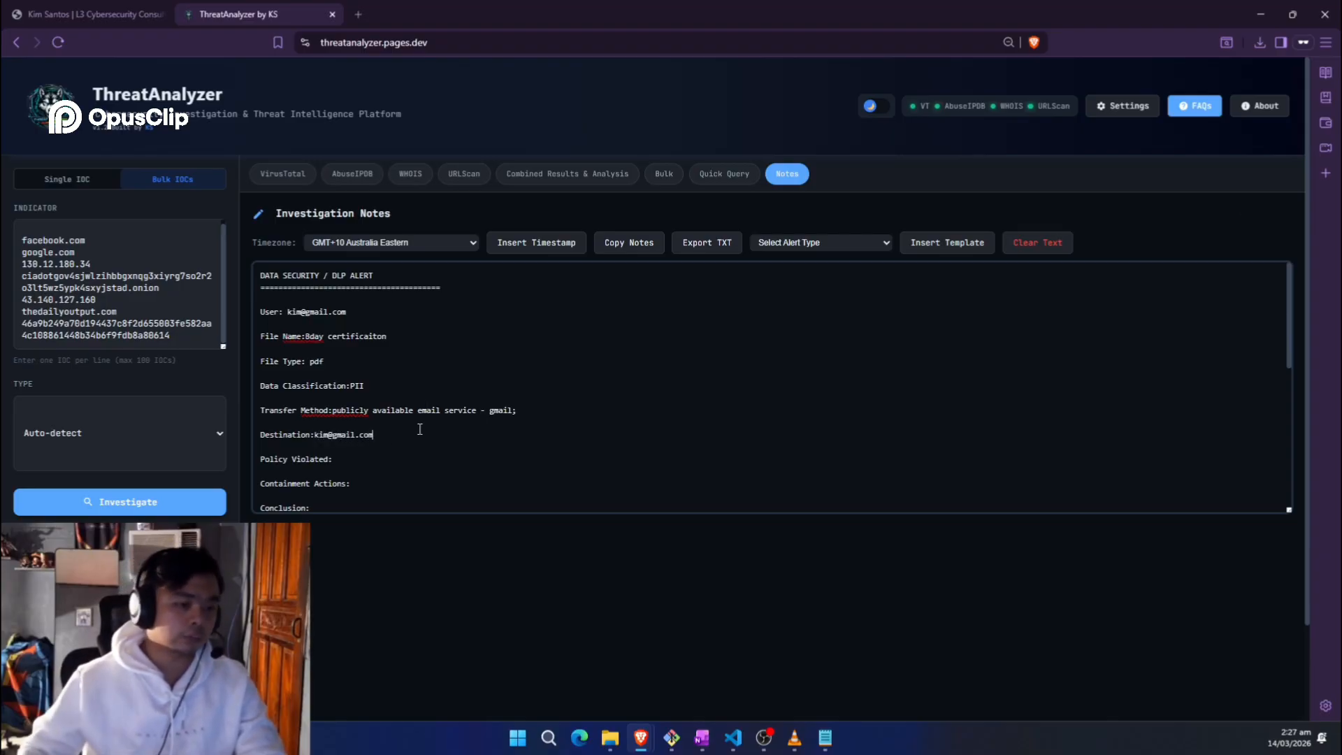
Step: Fill Policy Violated with 'related to PII- data exfiltration'
click(403, 453)
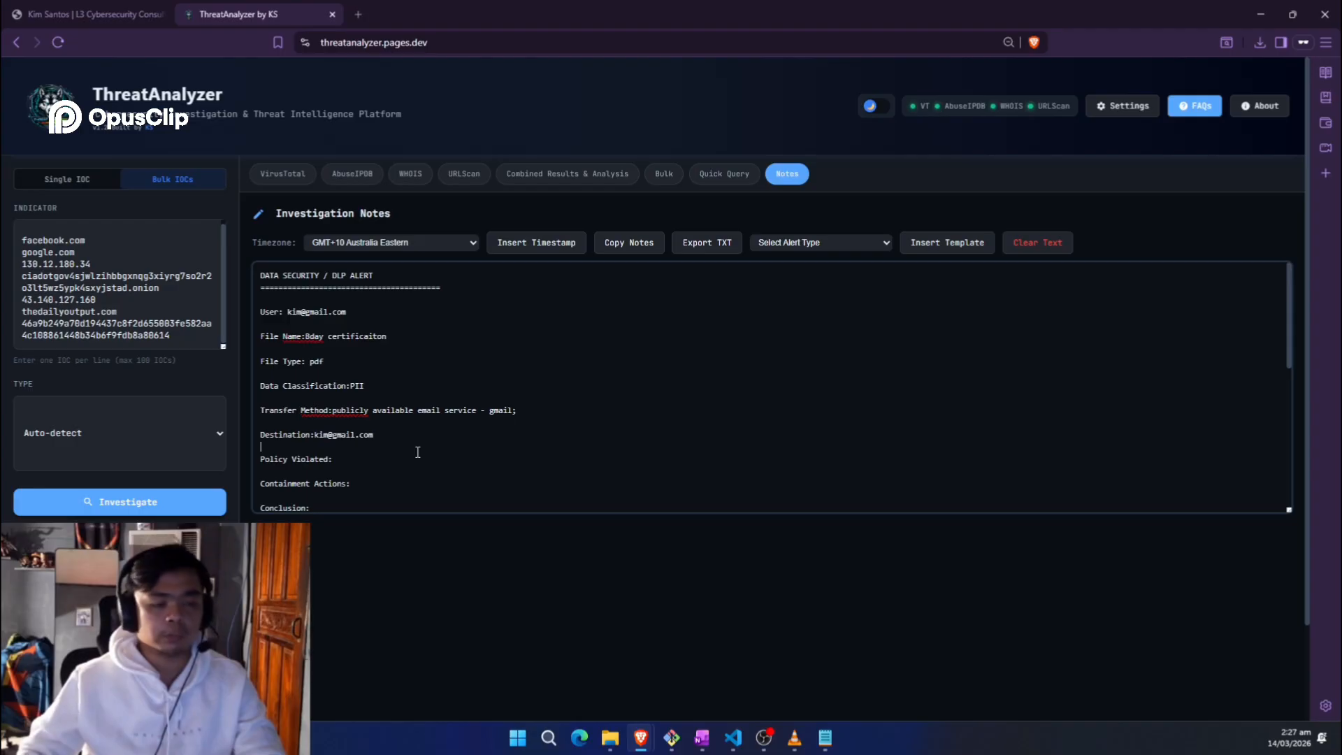
drag(418, 452, 418, 456)
click(419, 456)
text(related to P)
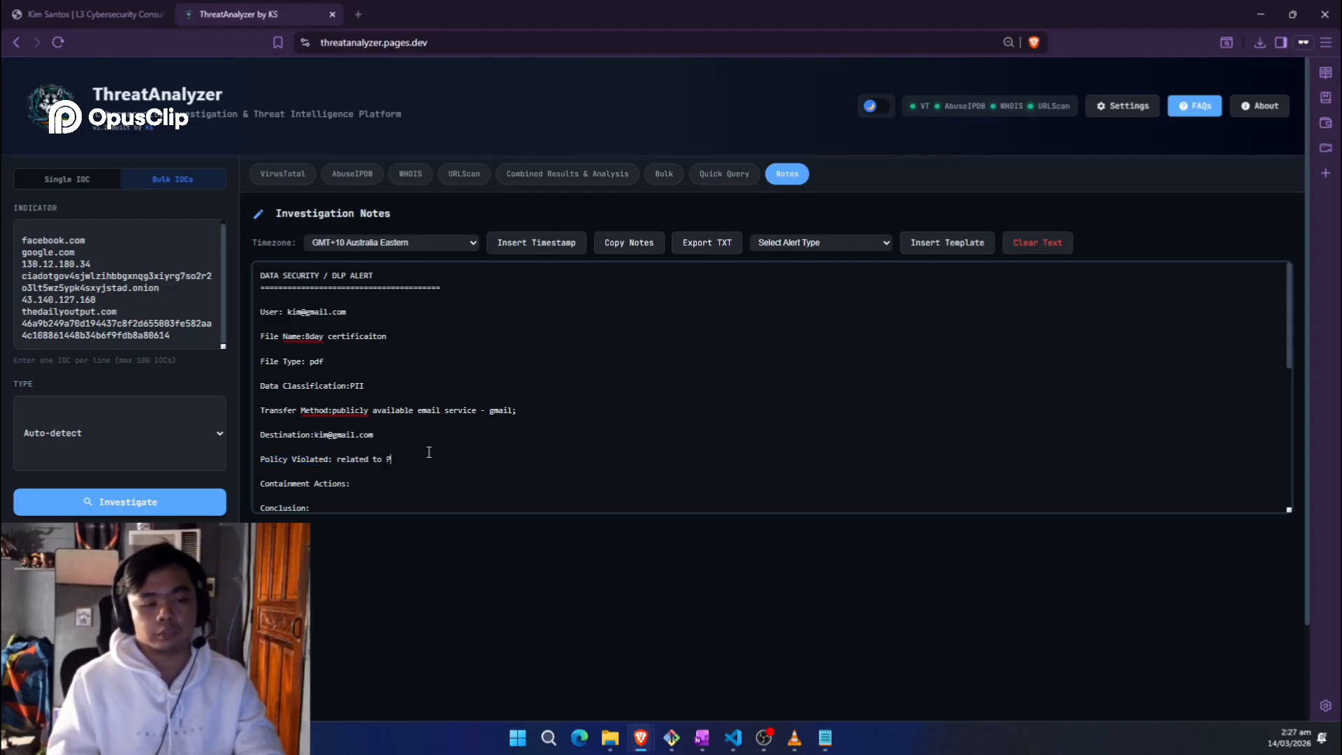
text(II- data exfil)
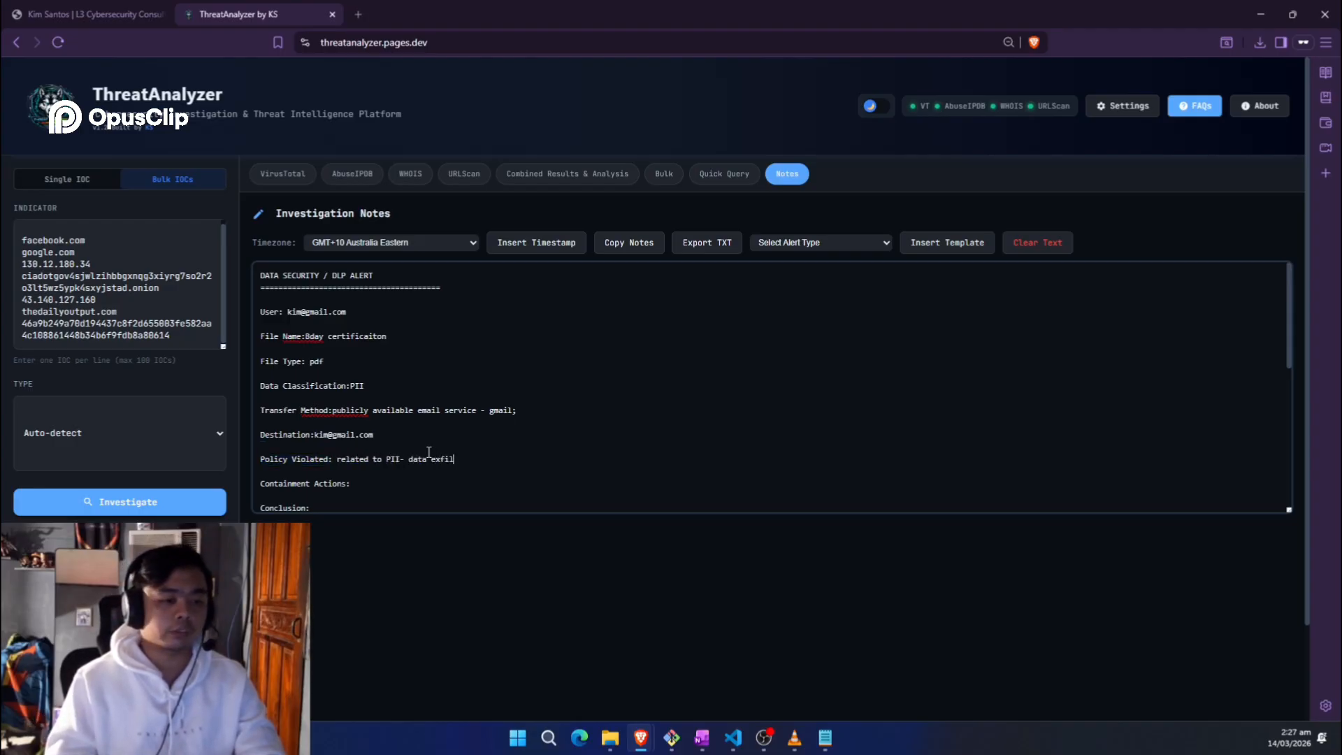
text(tratin)
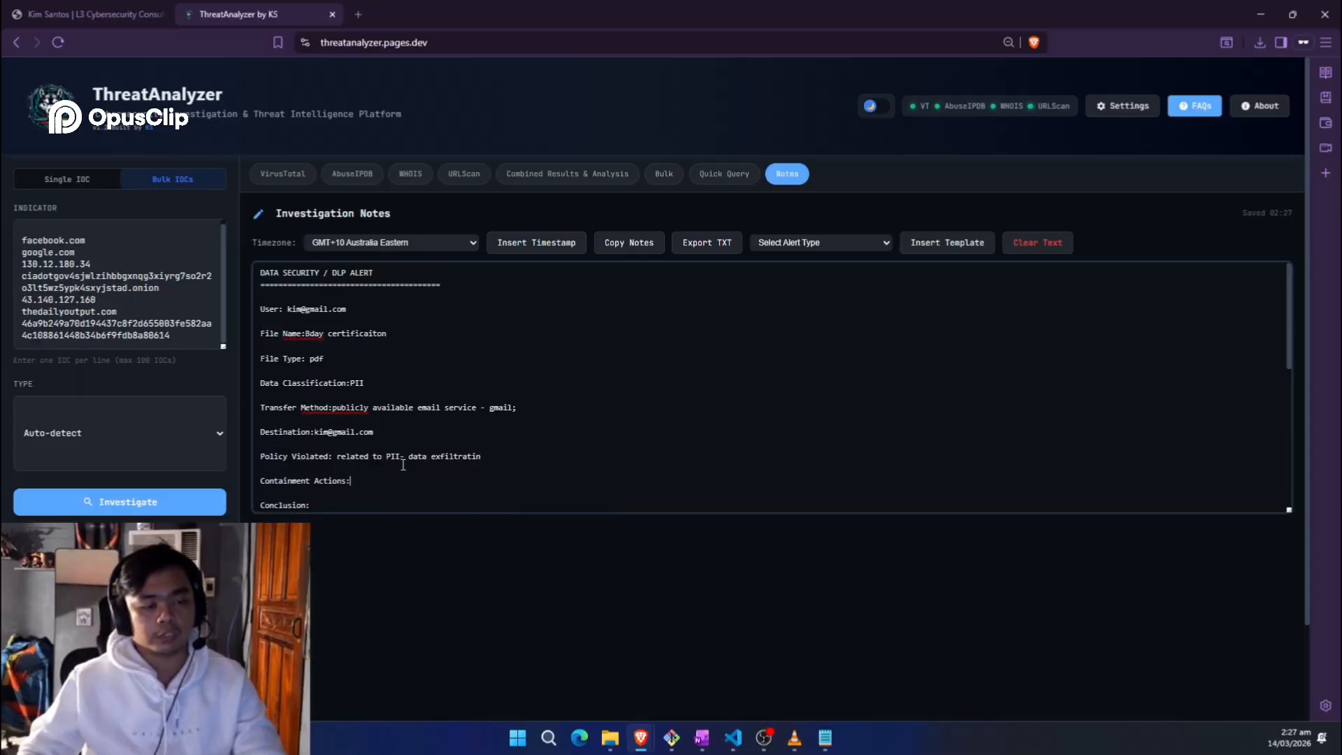
Step: Record containment as 'Yes - ticket', timestamp the Date line, and enter the analyst's name
scroll(374, 404, down, 3)
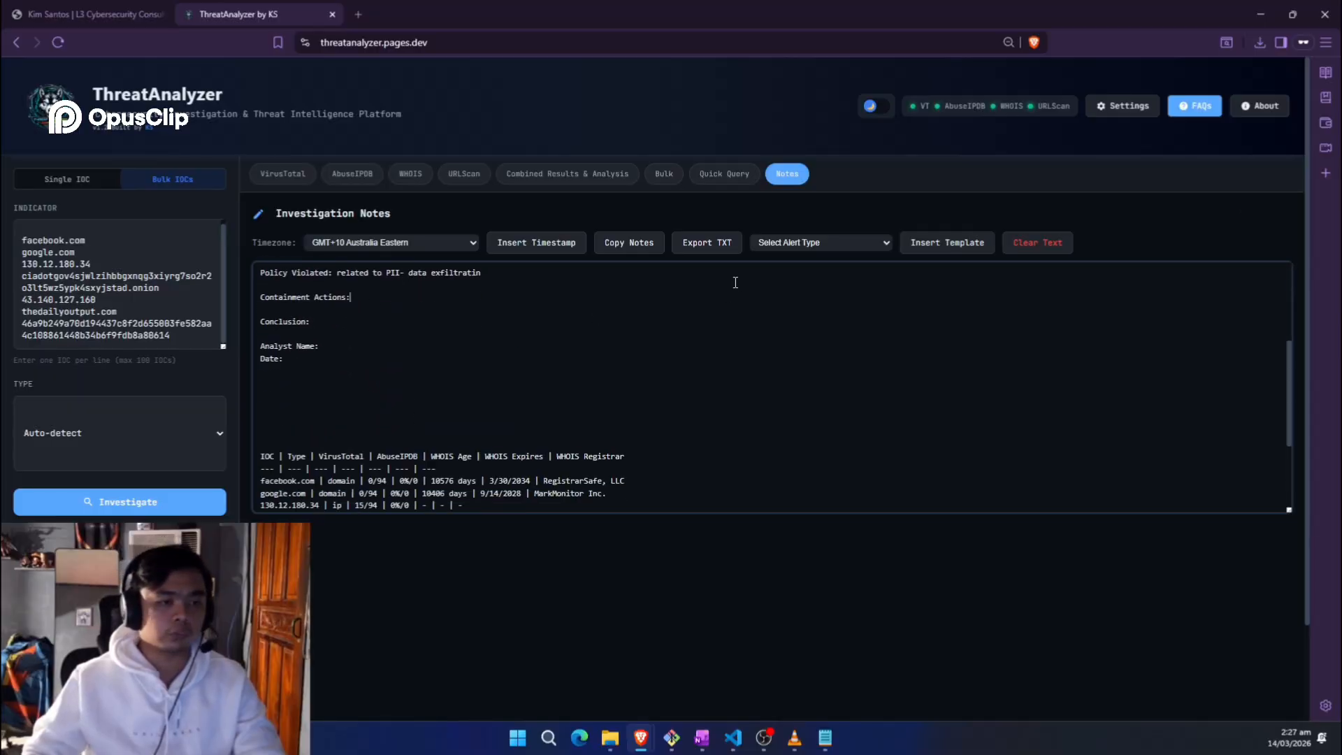
text(Ye)
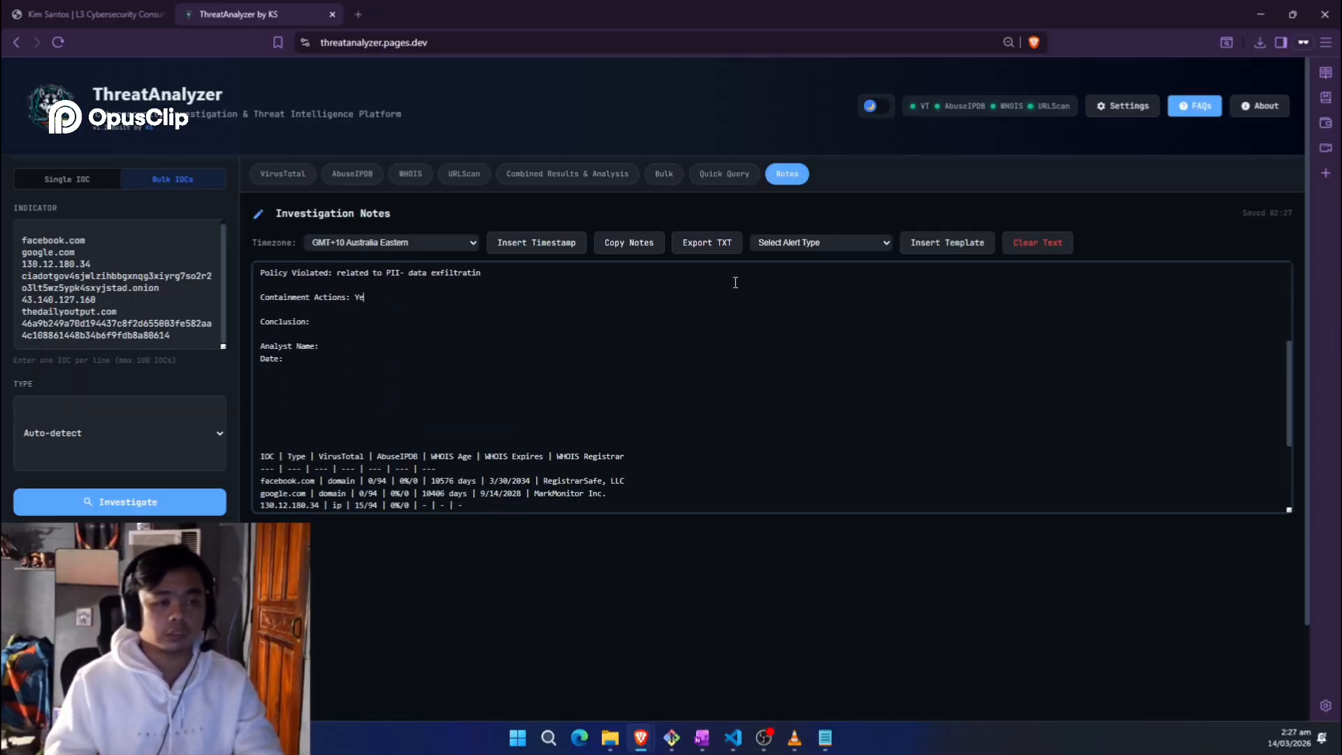
text(s - ticket)
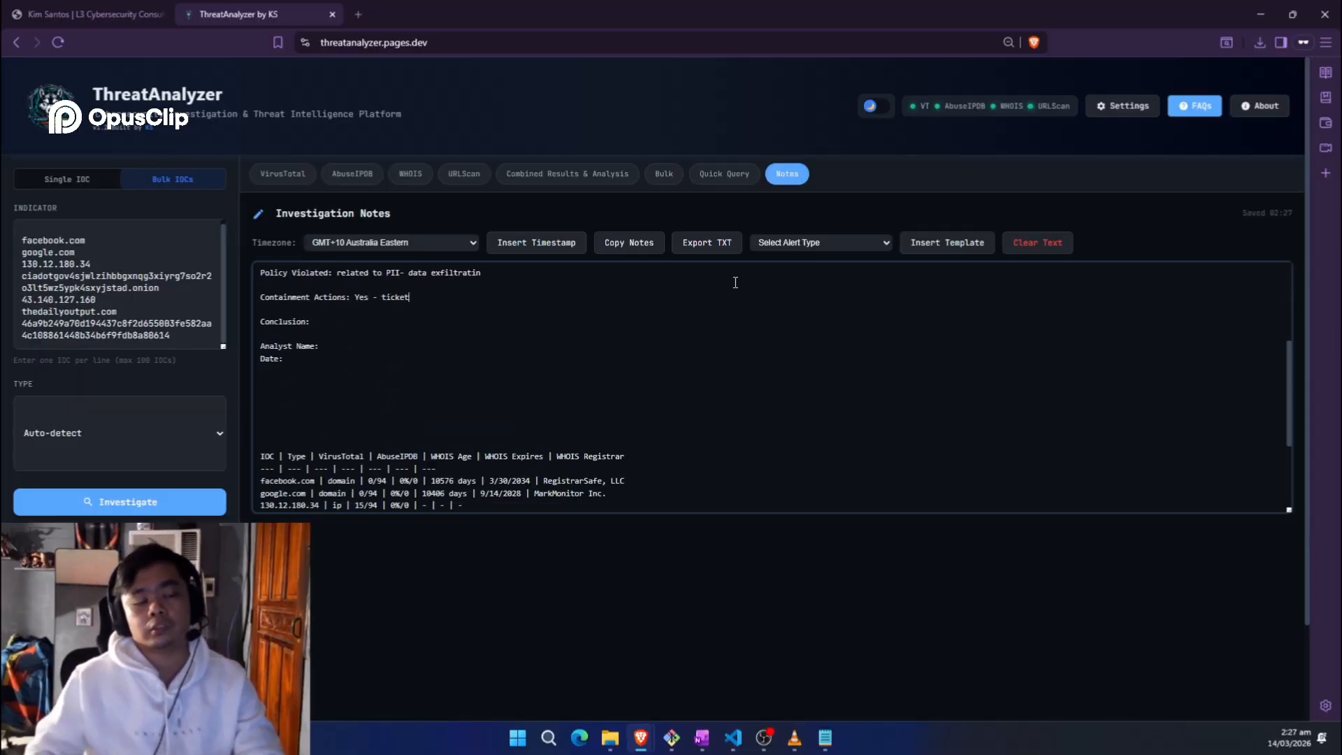
click(326, 357)
click(536, 243)
click(534, 339)
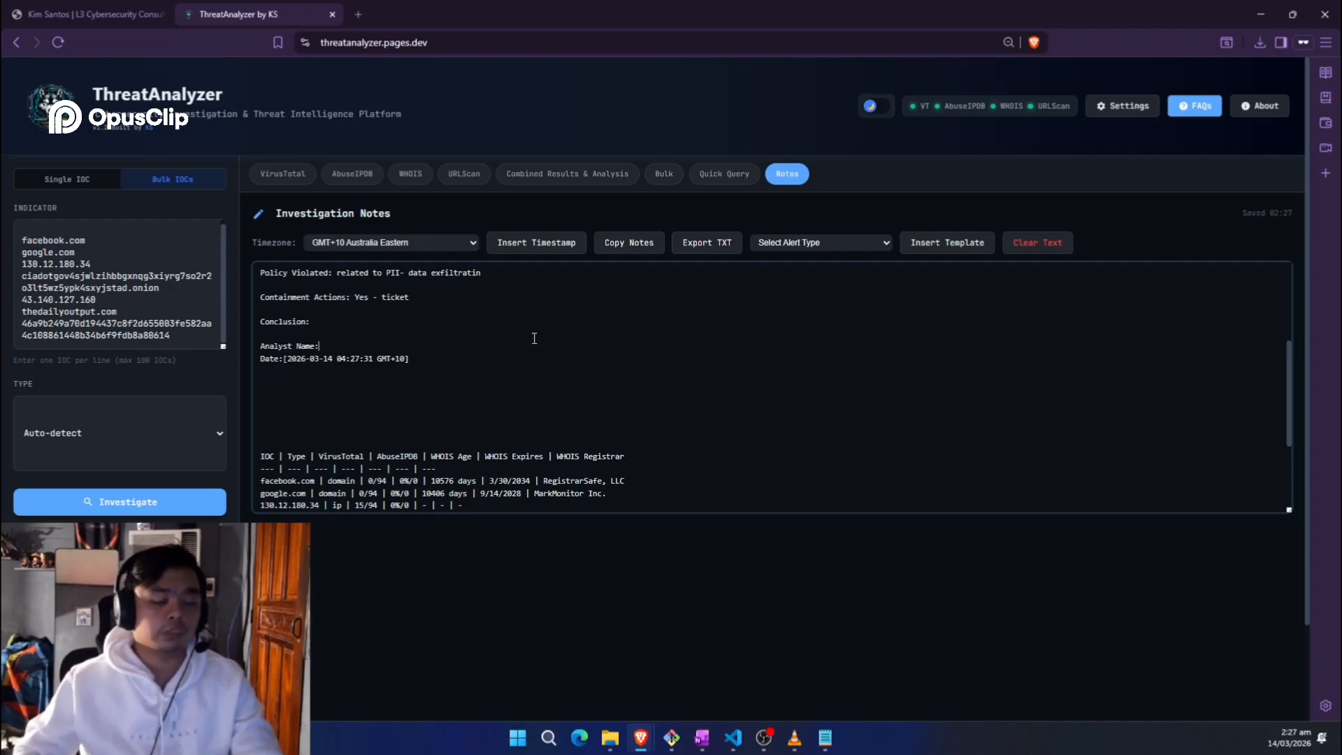
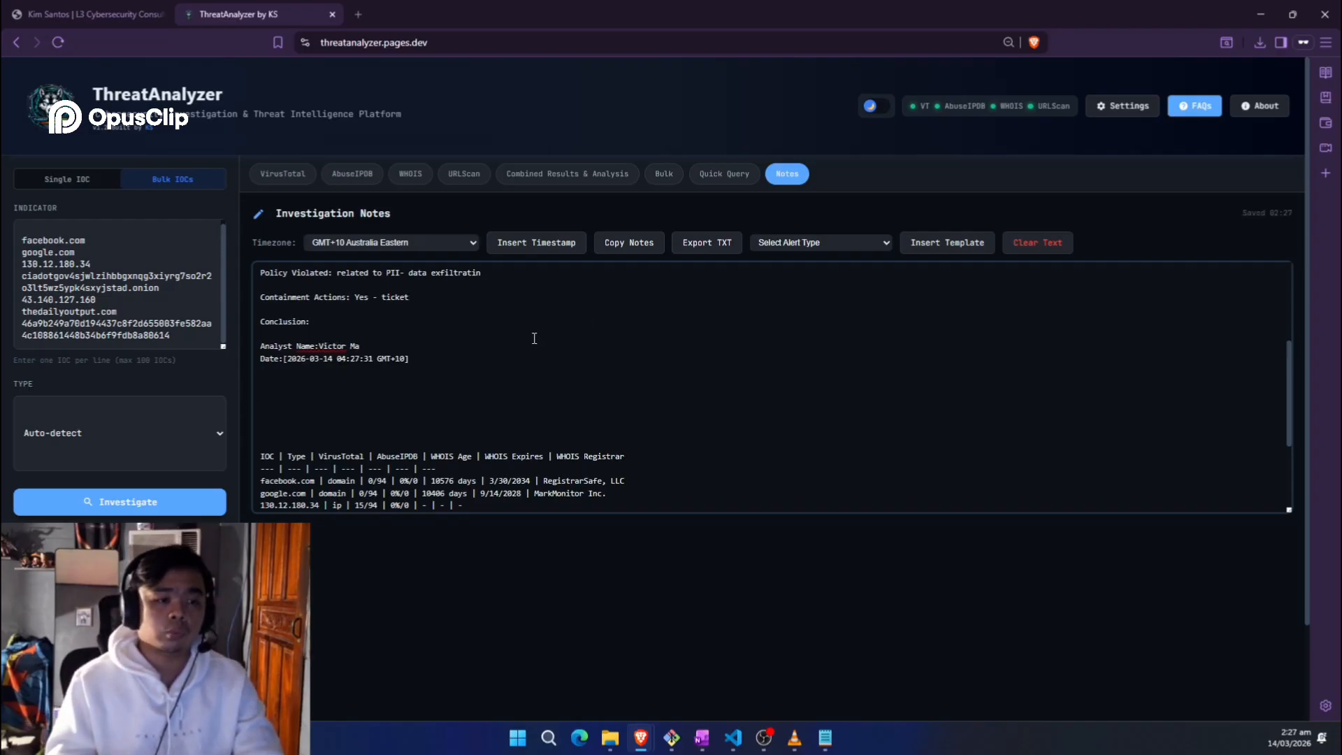
scroll(534, 338, up, 5)
key(ctrl+a)
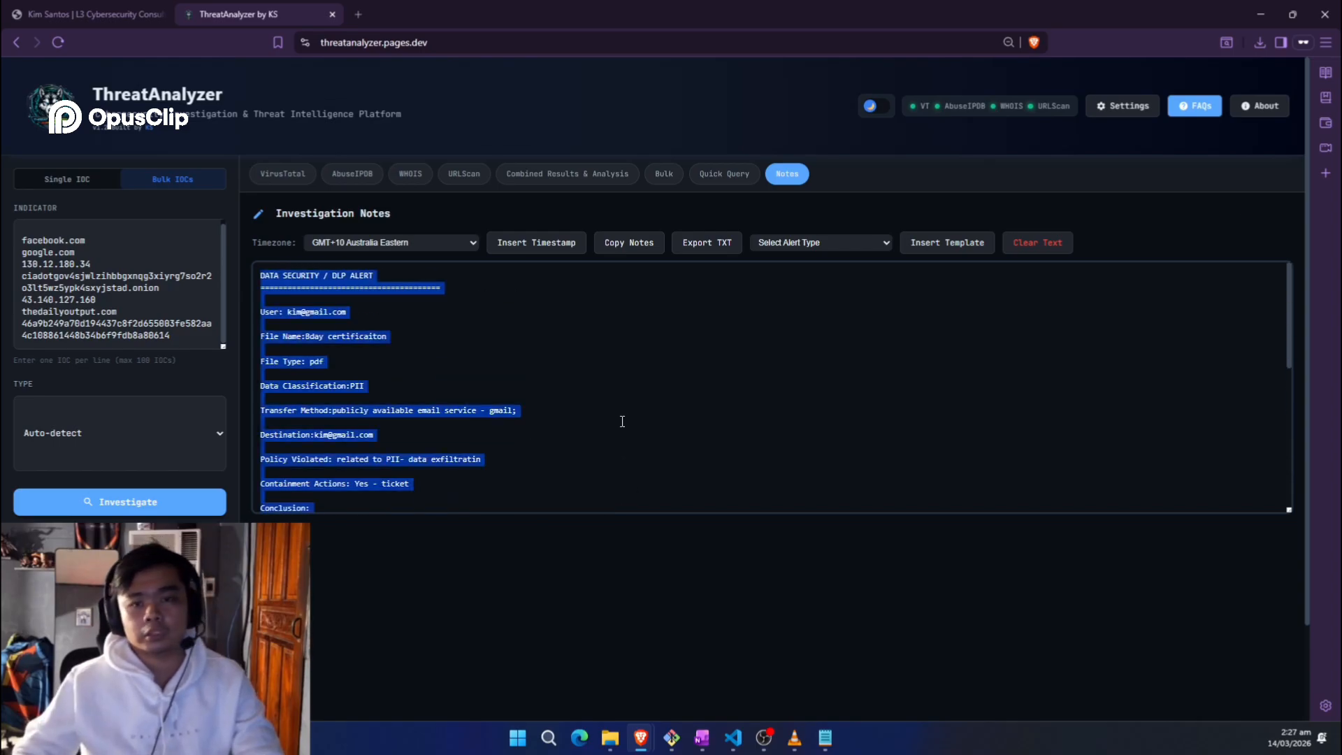
scroll(556, 426, down, 3)
scroll(371, 427, down, 3)
scroll(371, 428, up, 5)
scroll(463, 409, down, 3)
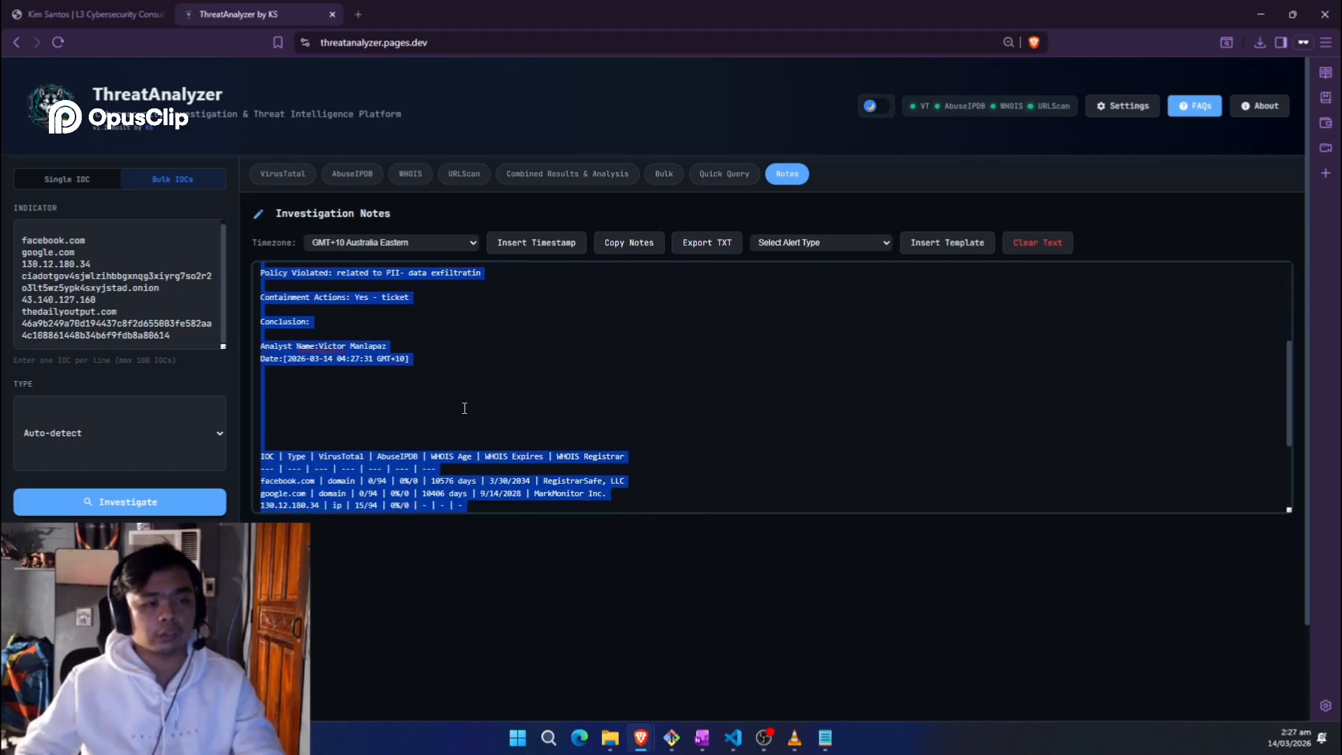
scroll(462, 409, up, 2)
scroll(462, 408, up, 1)
scroll(515, 397, down, 5)
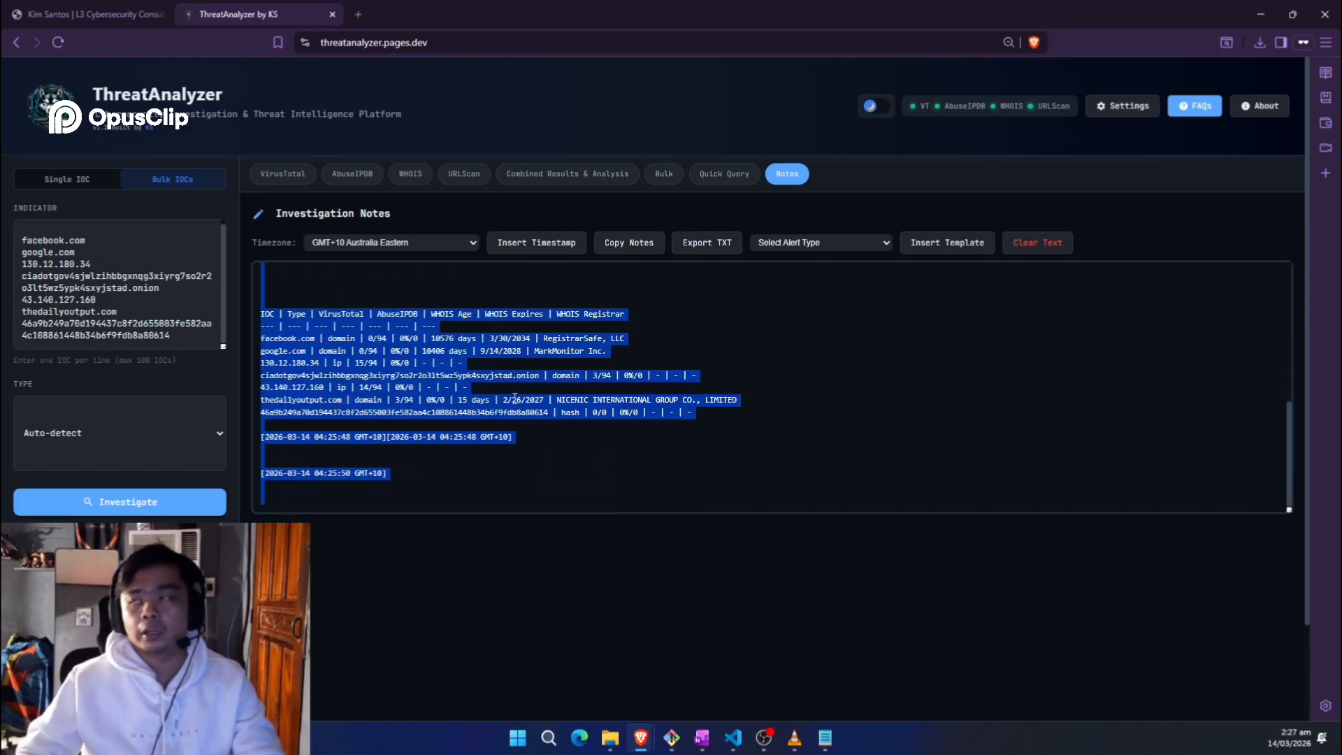
scroll(514, 397, up, 5)
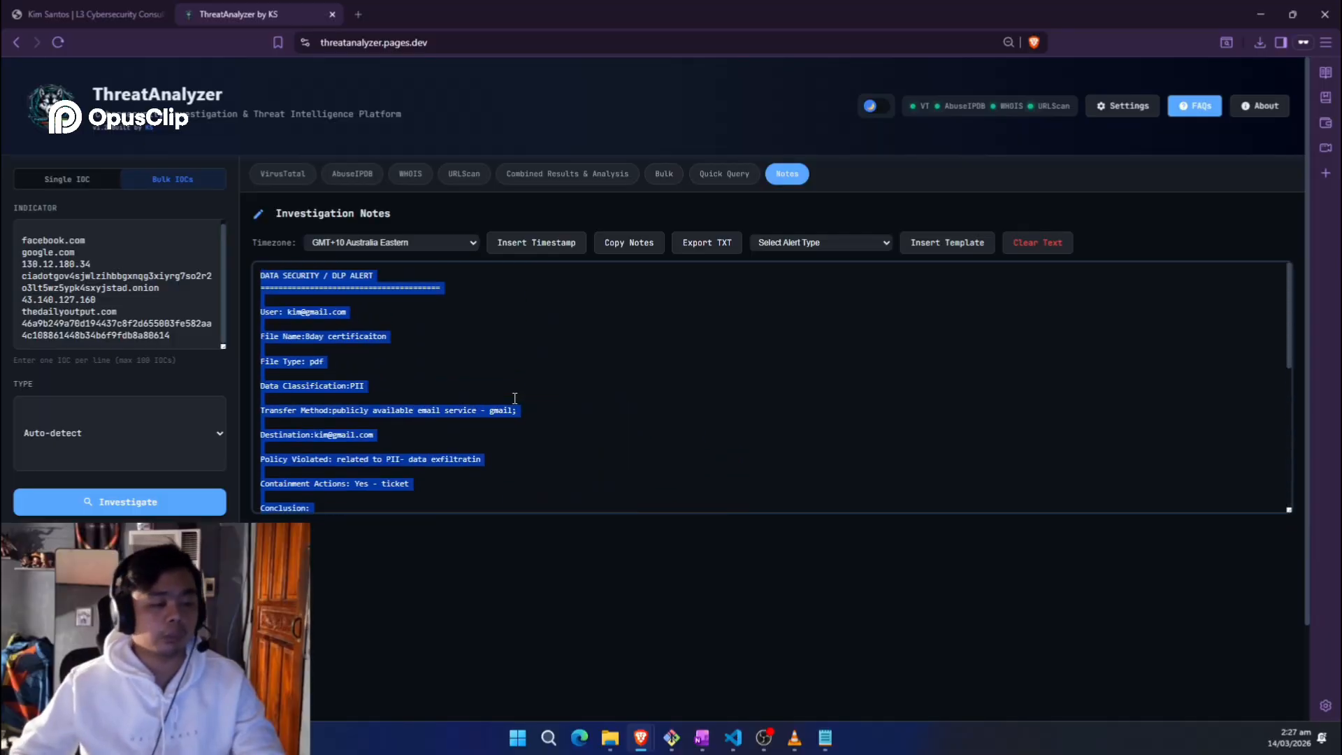
scroll(514, 398, down, 5)
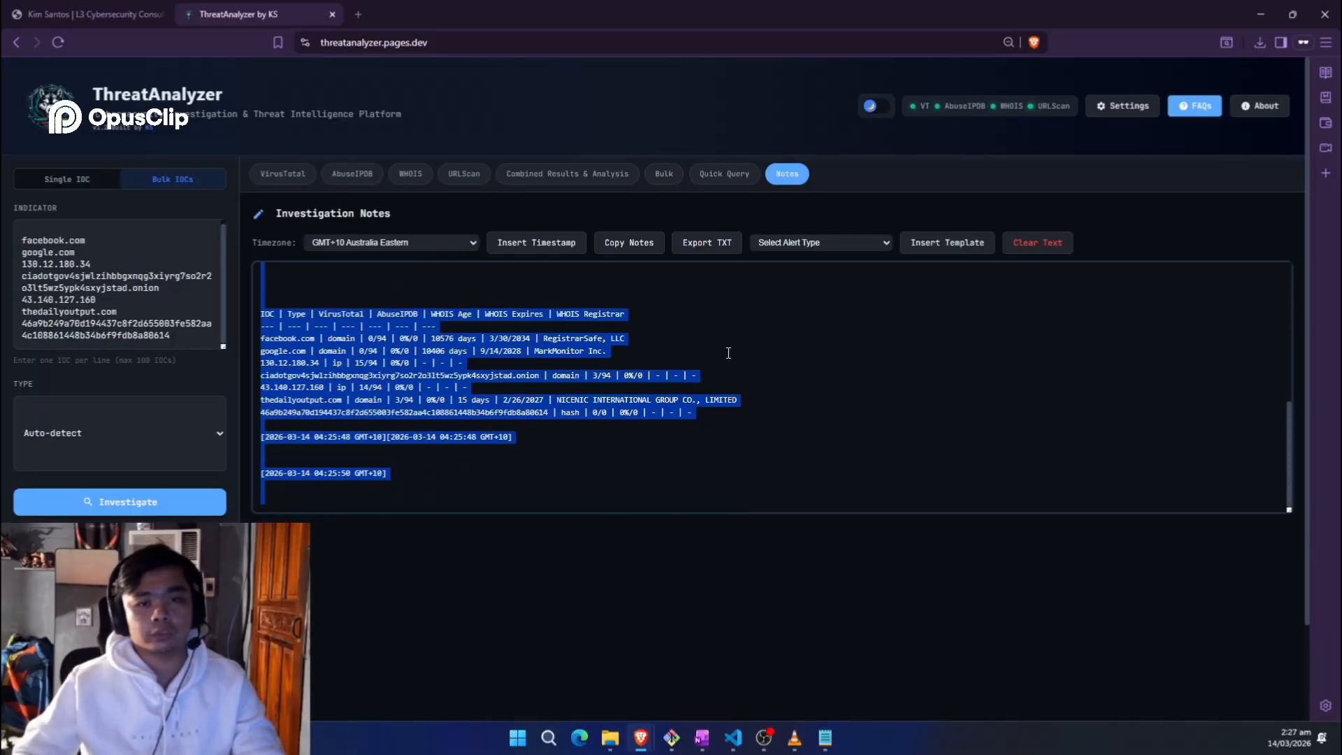
scroll(725, 388, up, 5)
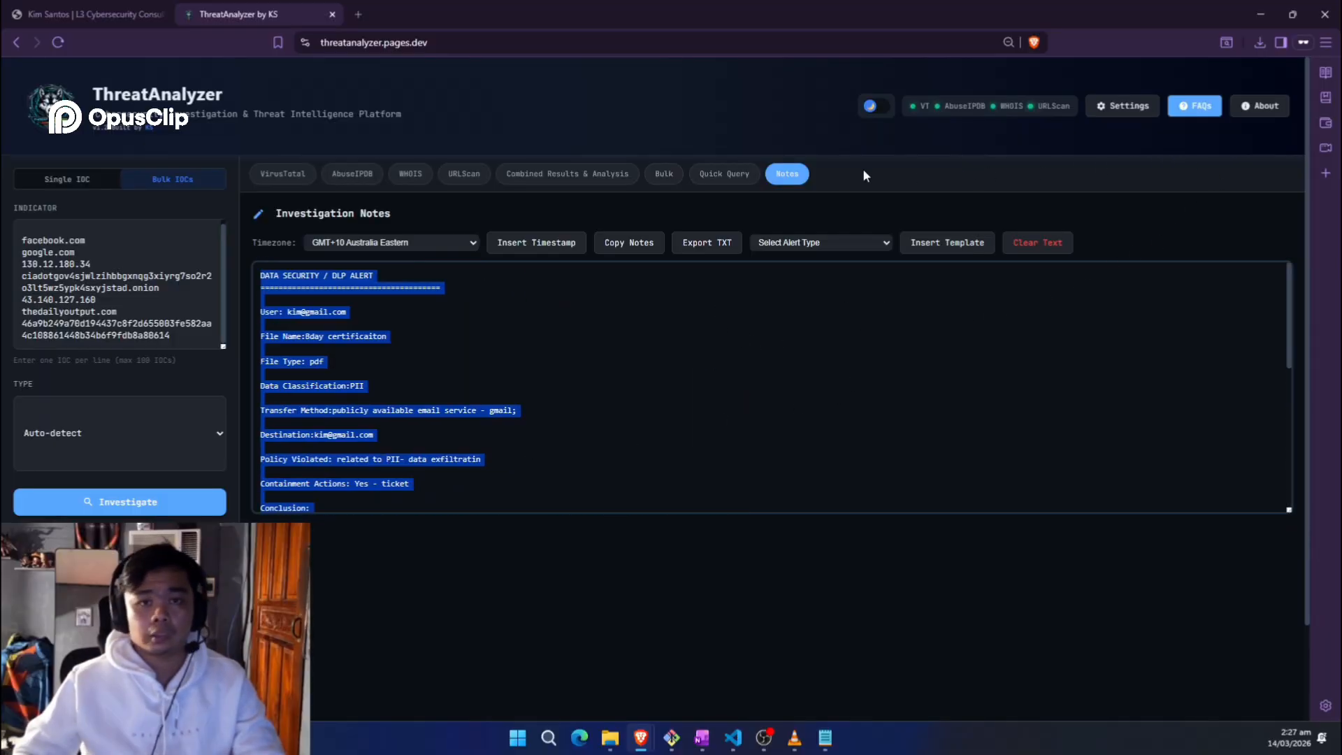
click(660, 117)
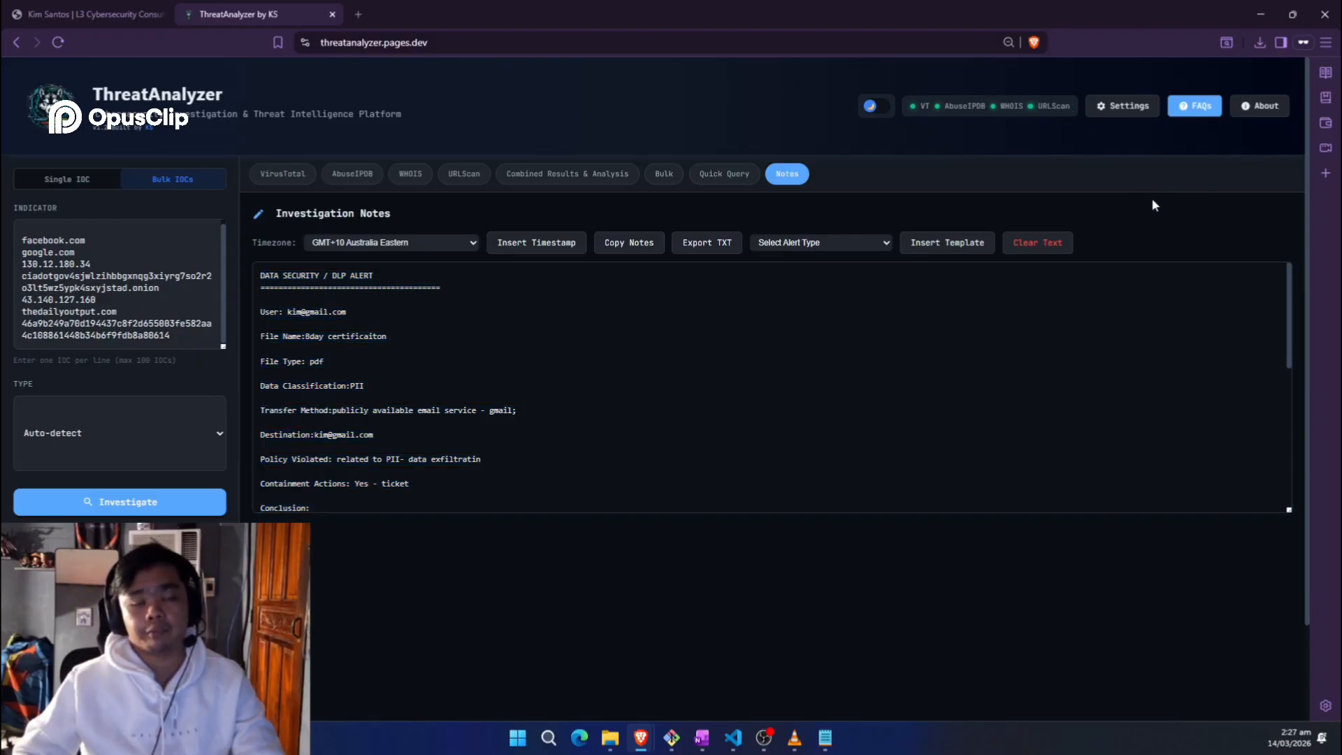
Step: Read through the FAQs and limitations panel, then close it
click(1199, 114)
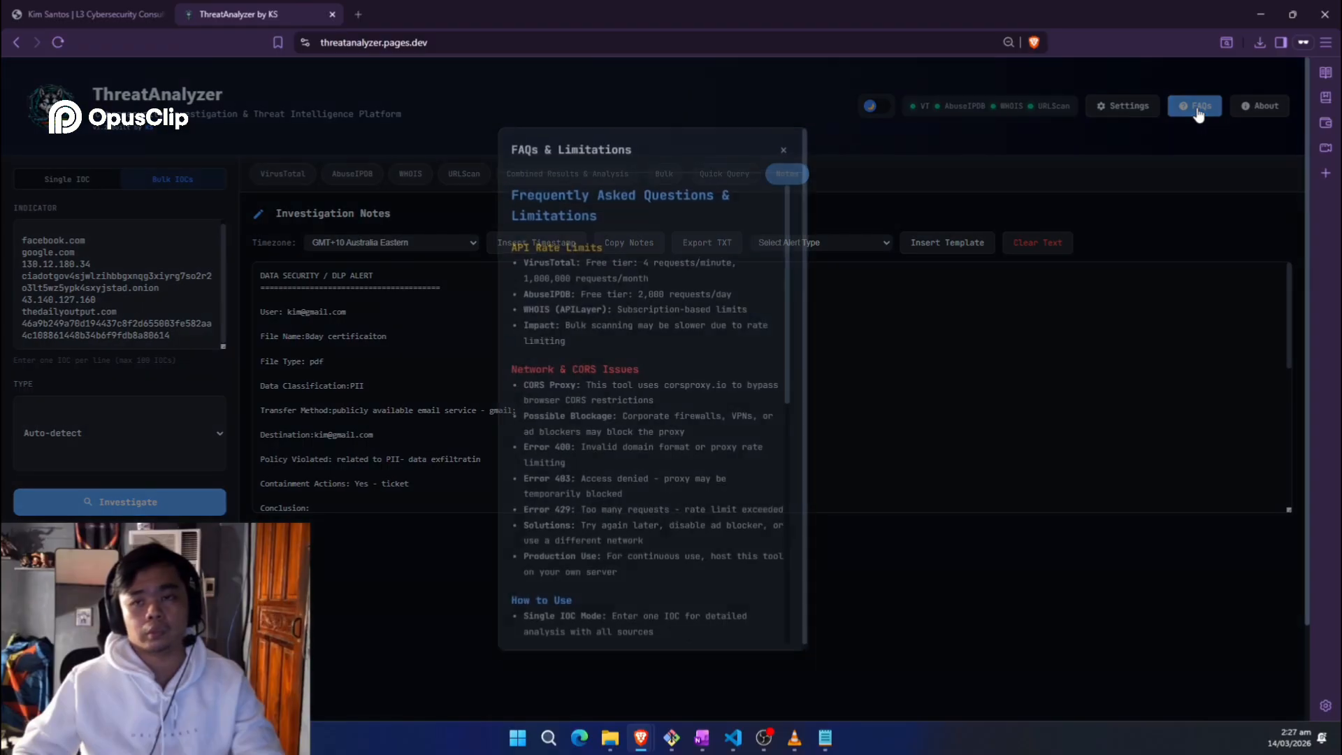
scroll(788, 255, down, 4)
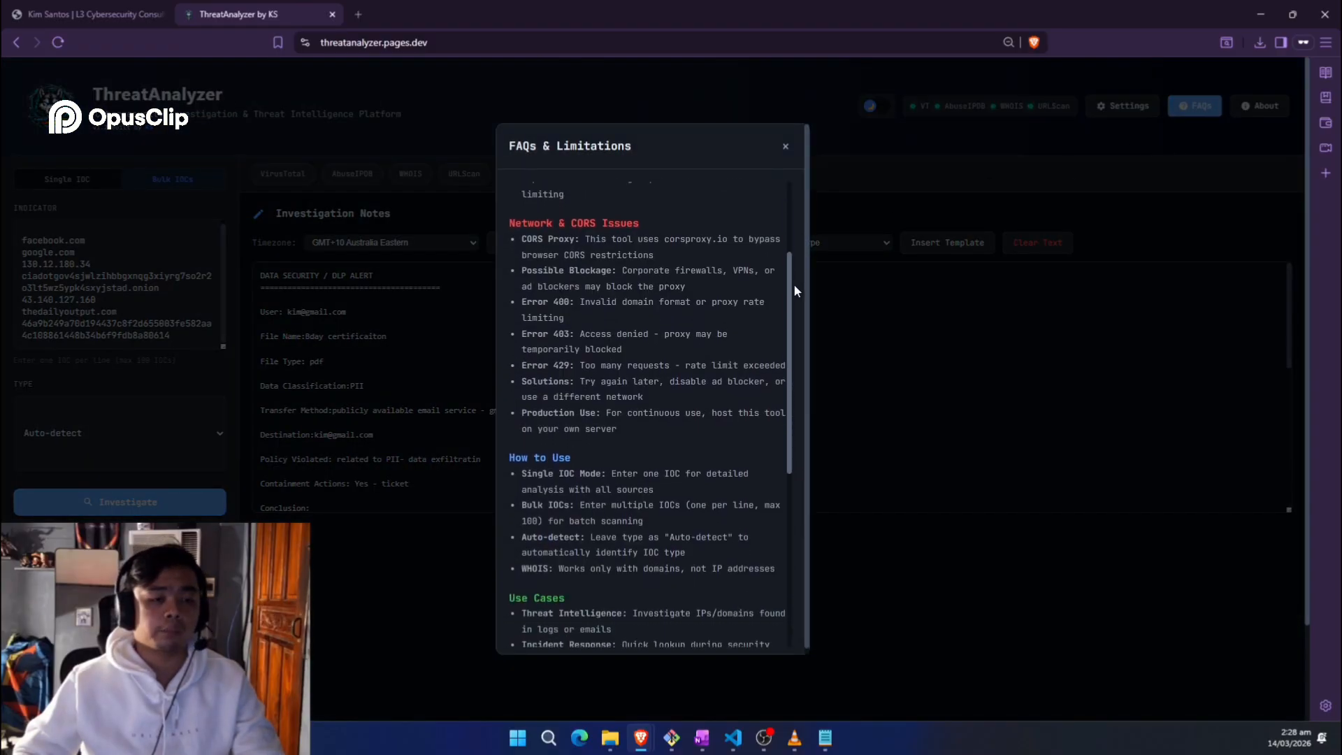
drag(794, 284, 792, 186)
click(786, 146)
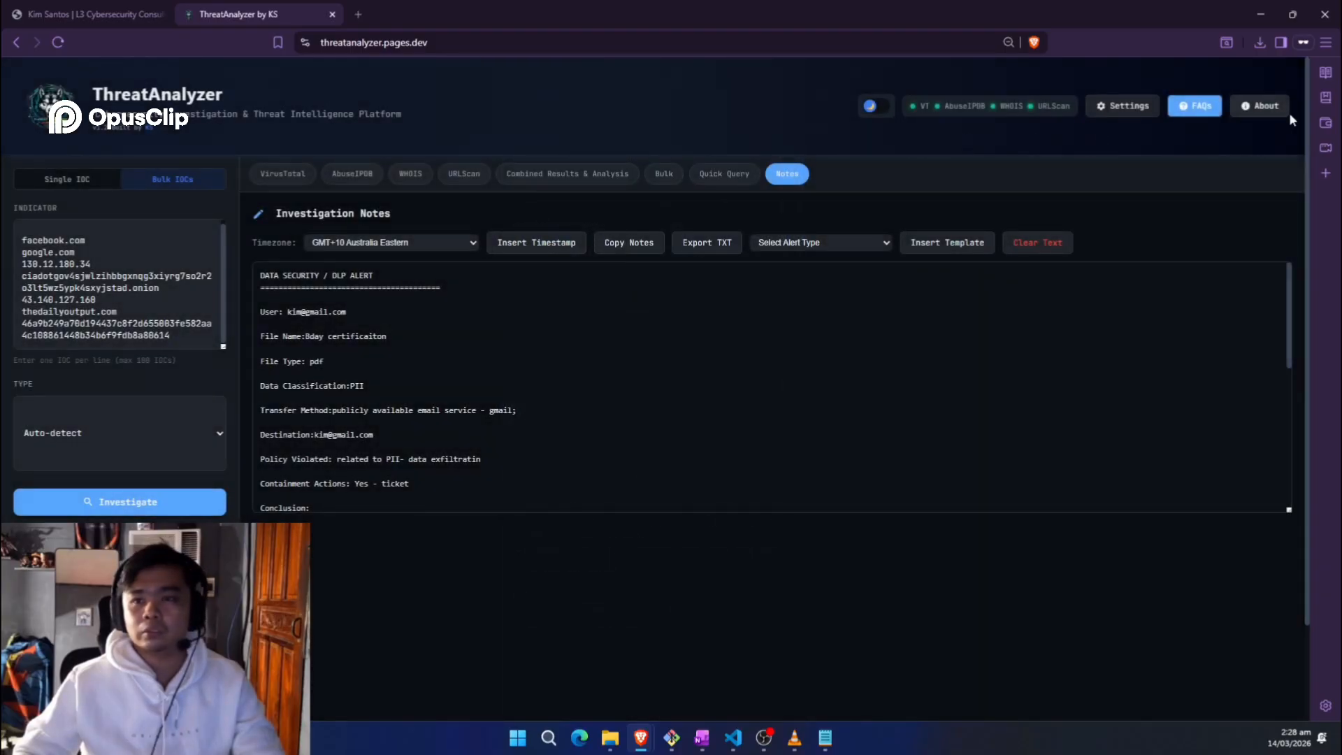
Step: Show the About information and open the developer's LinkedIn and contact e-mail links in new tabs
click(1261, 105)
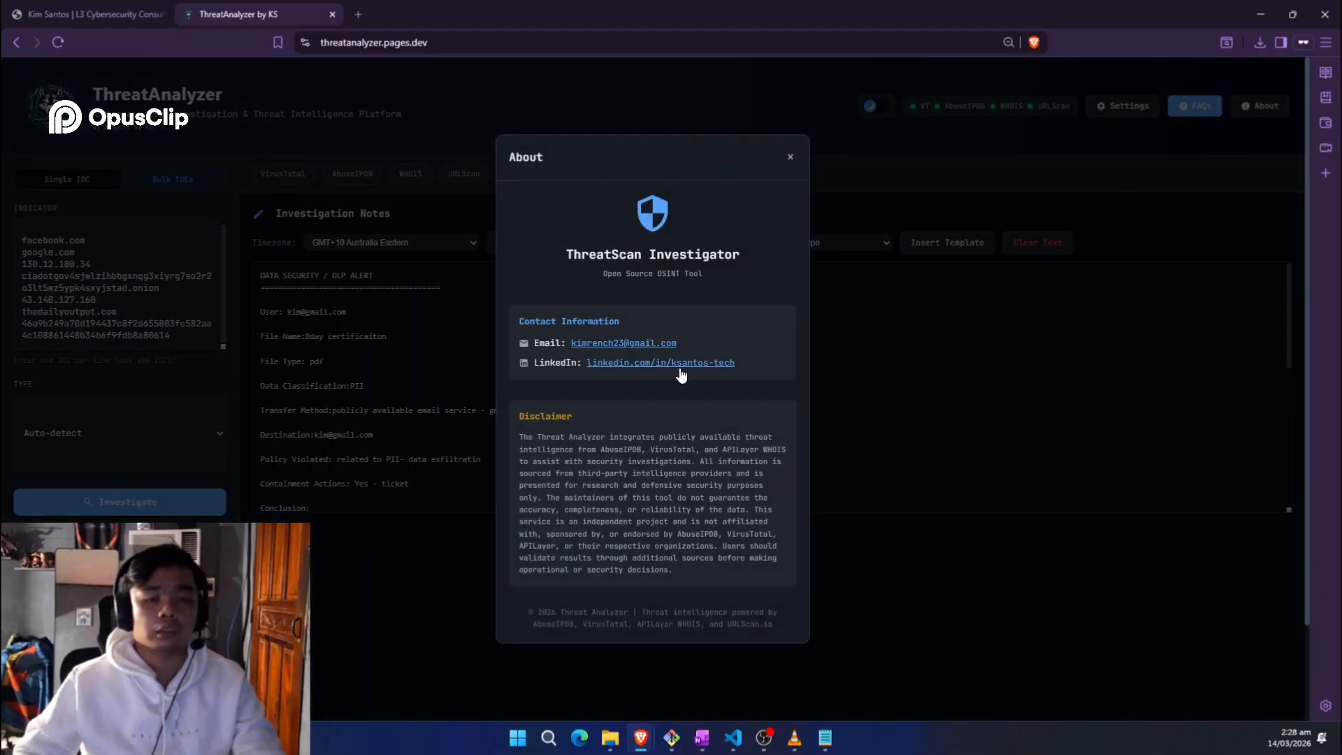
middle_click(706, 365)
middle_click(655, 346)
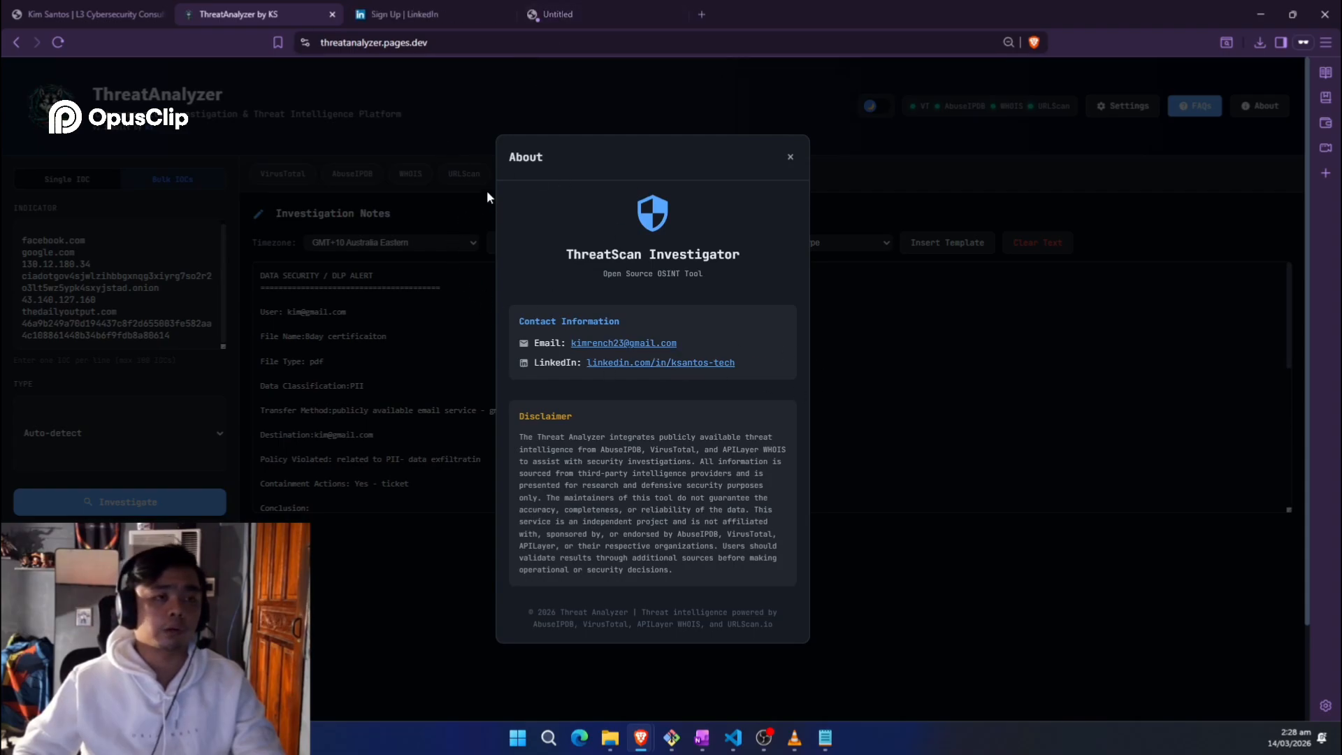
click(448, 10)
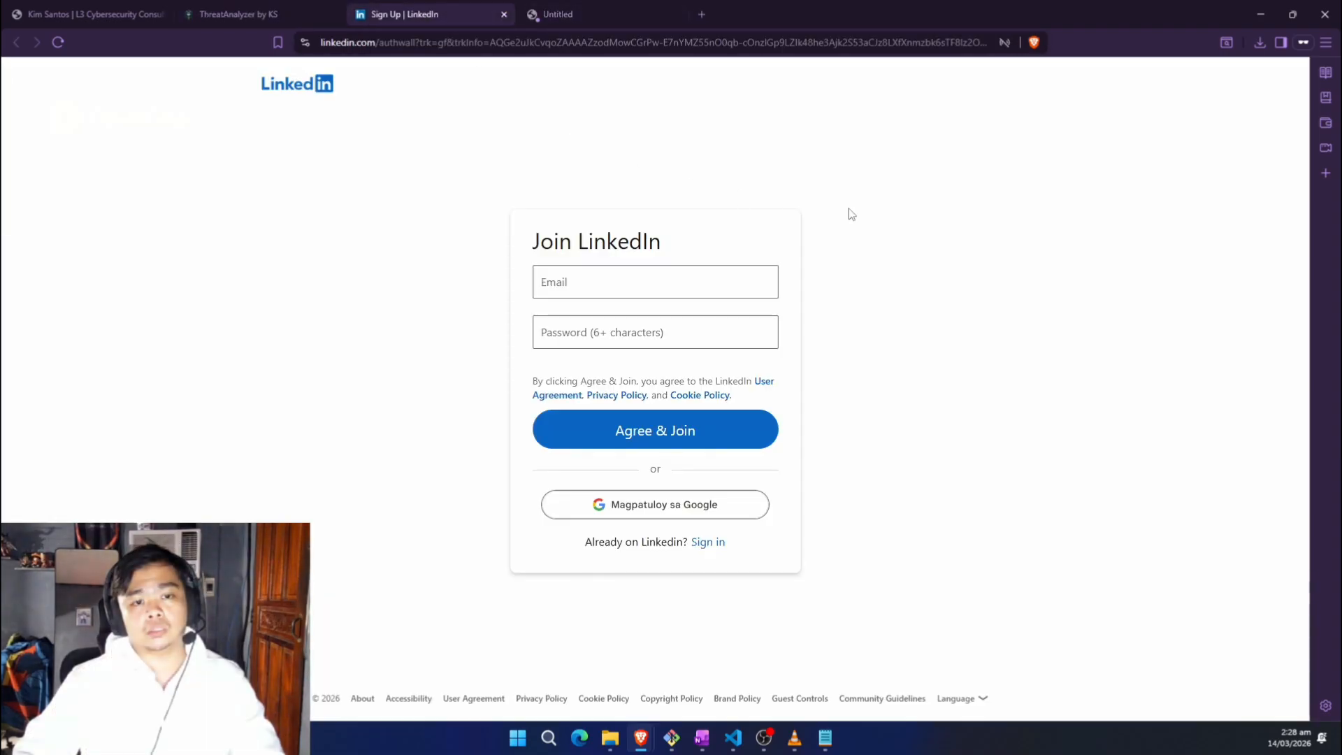
click(589, 14)
Step: Dismiss the Outlook prompt tab and close the About dialog
click(811, 183)
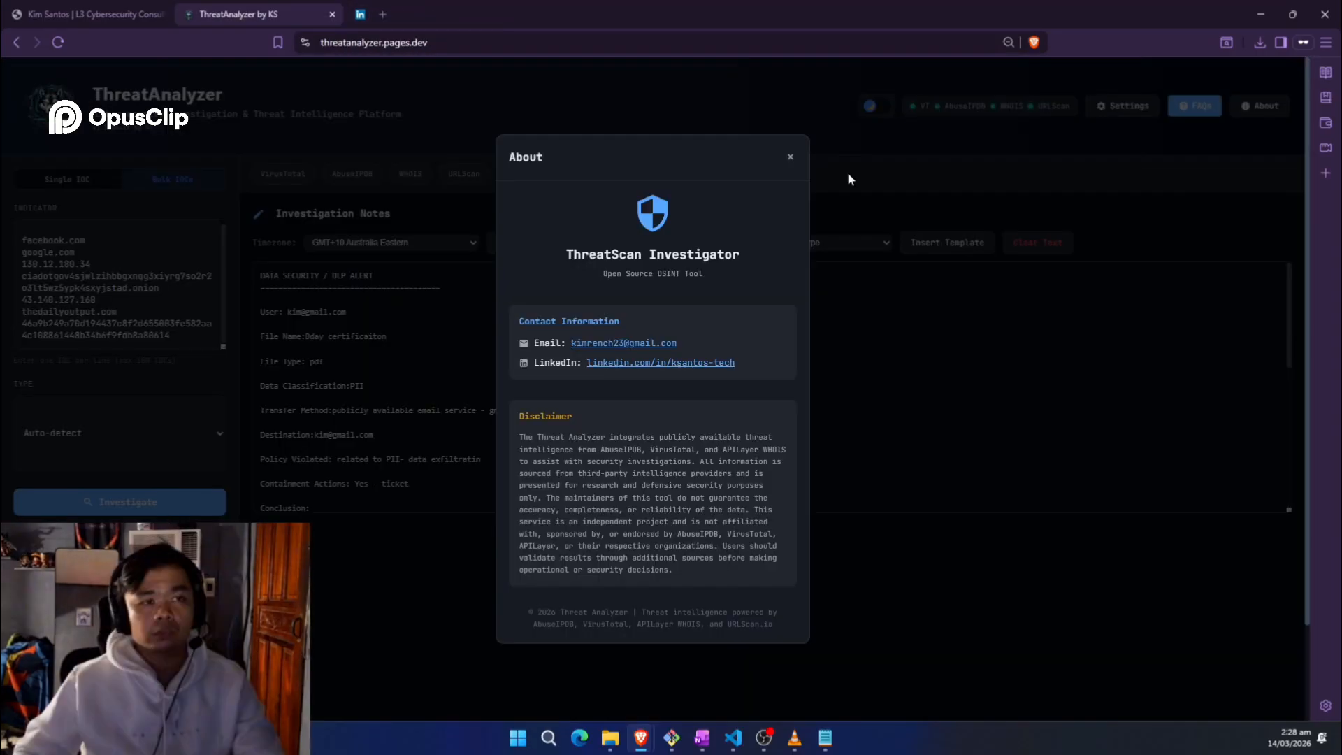
click(791, 154)
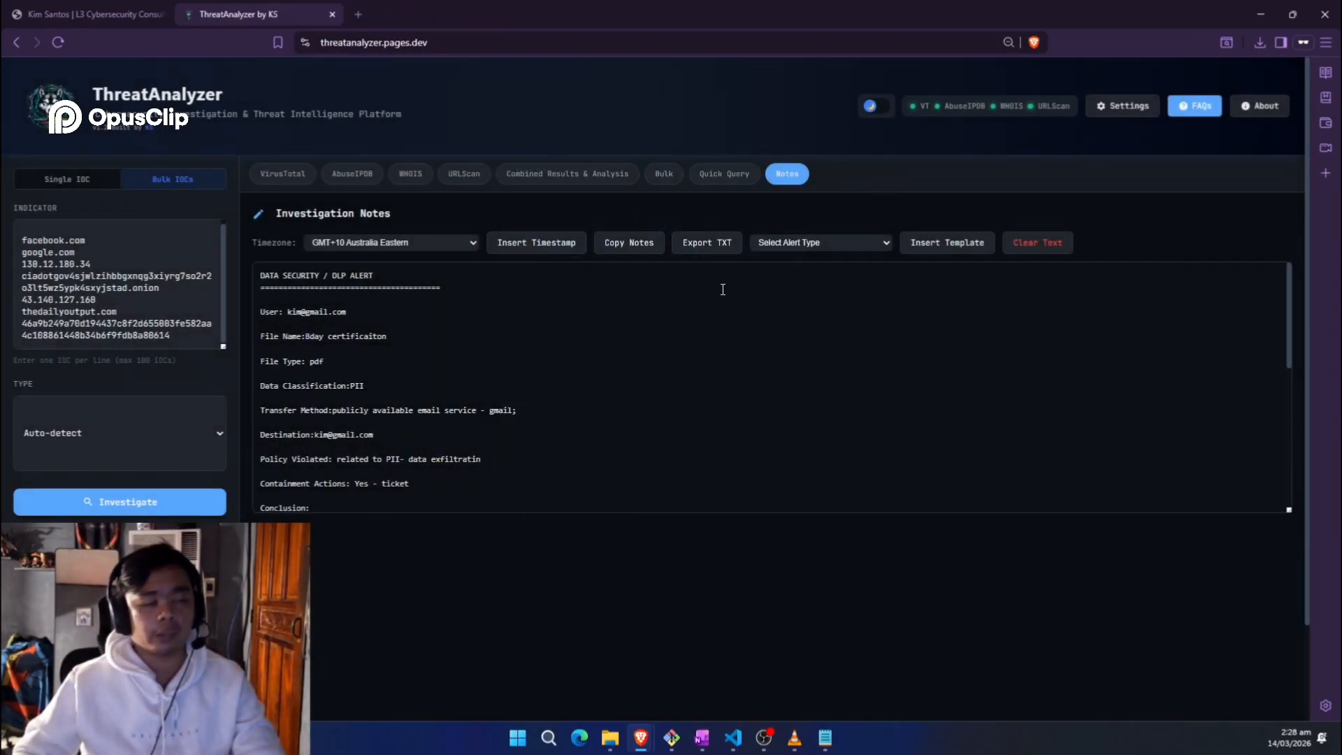